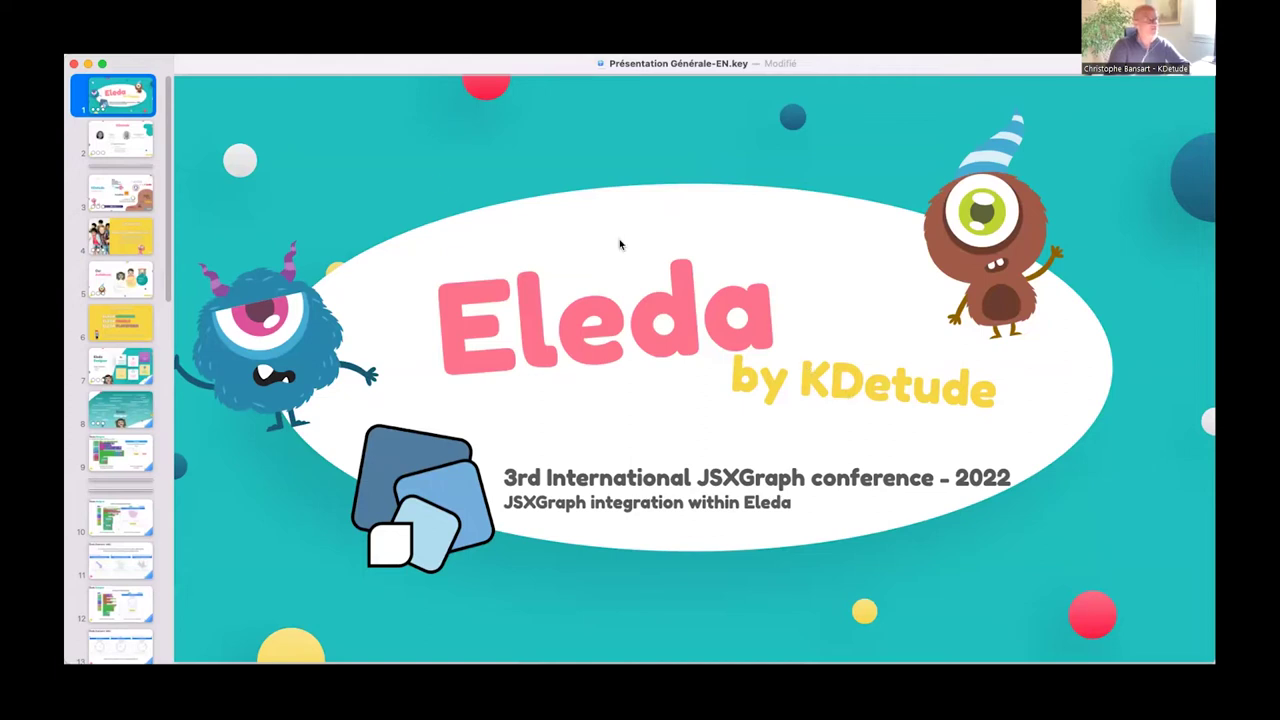
# - Show the opening slides on the KDetude team, its supporters, the objective and the ambitions, slides 2 to 5
pyautogui.click(128, 145)
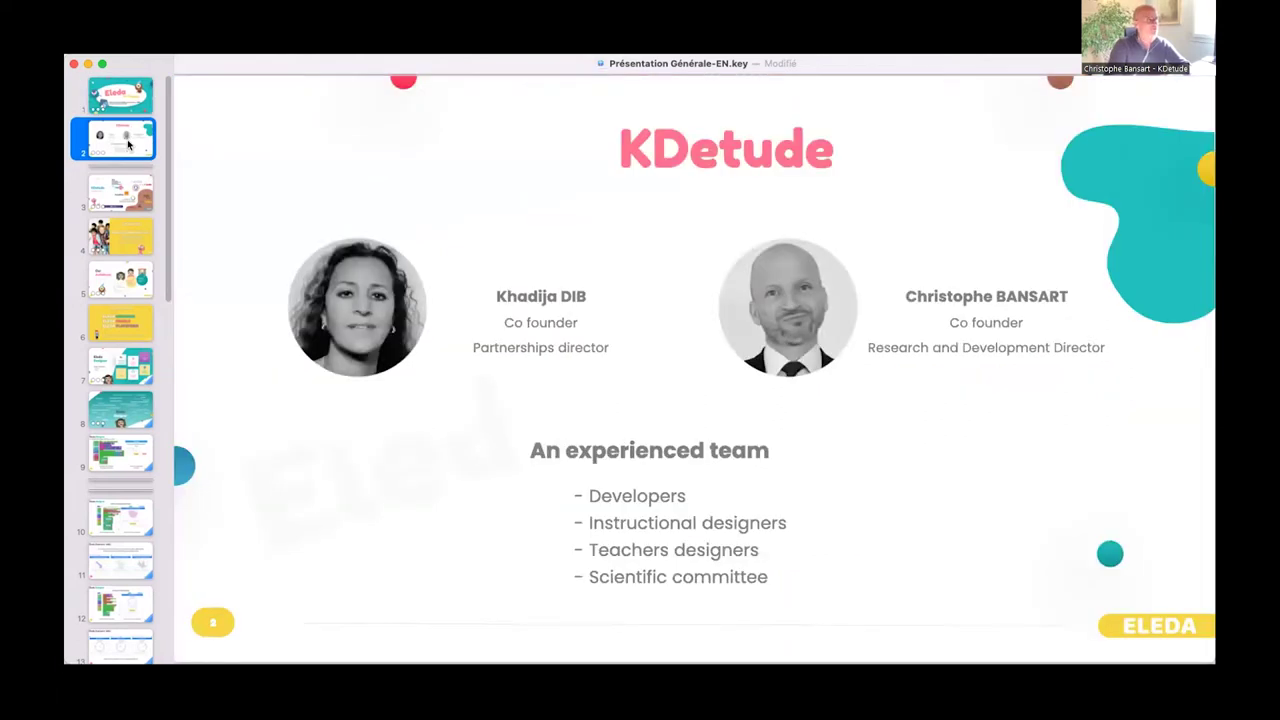
pyautogui.click(125, 108)
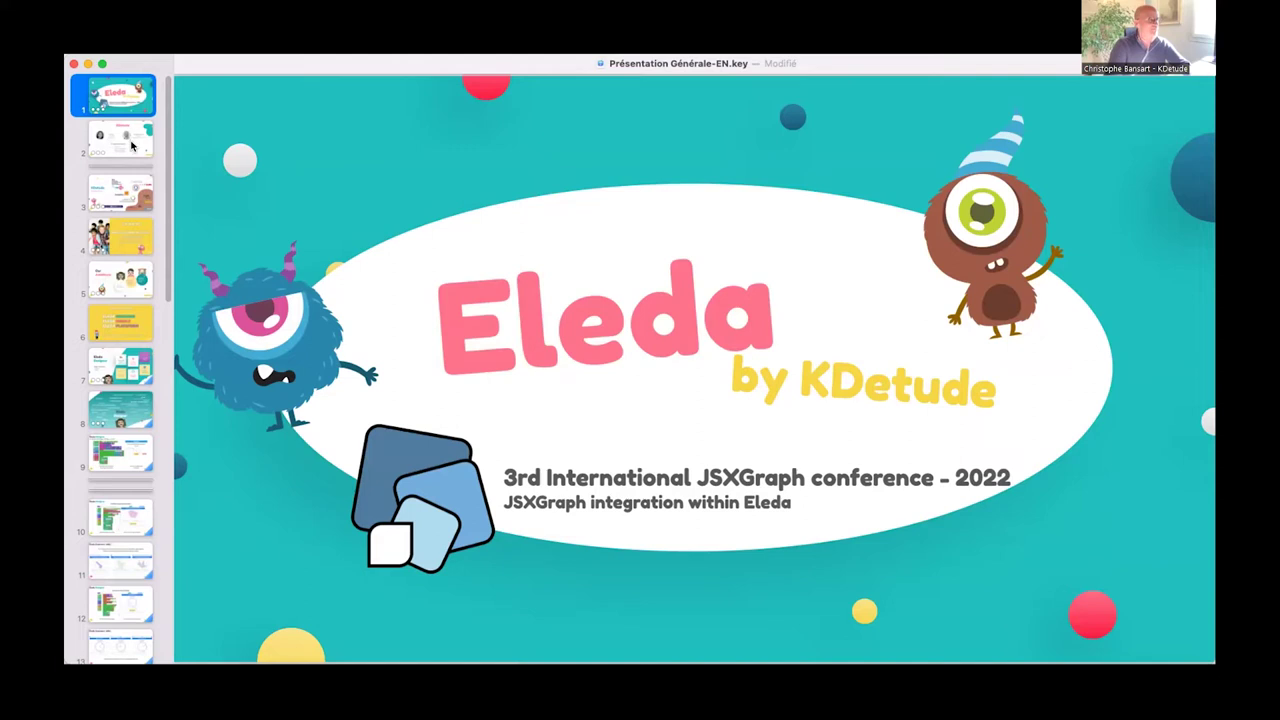
pyautogui.click(131, 146)
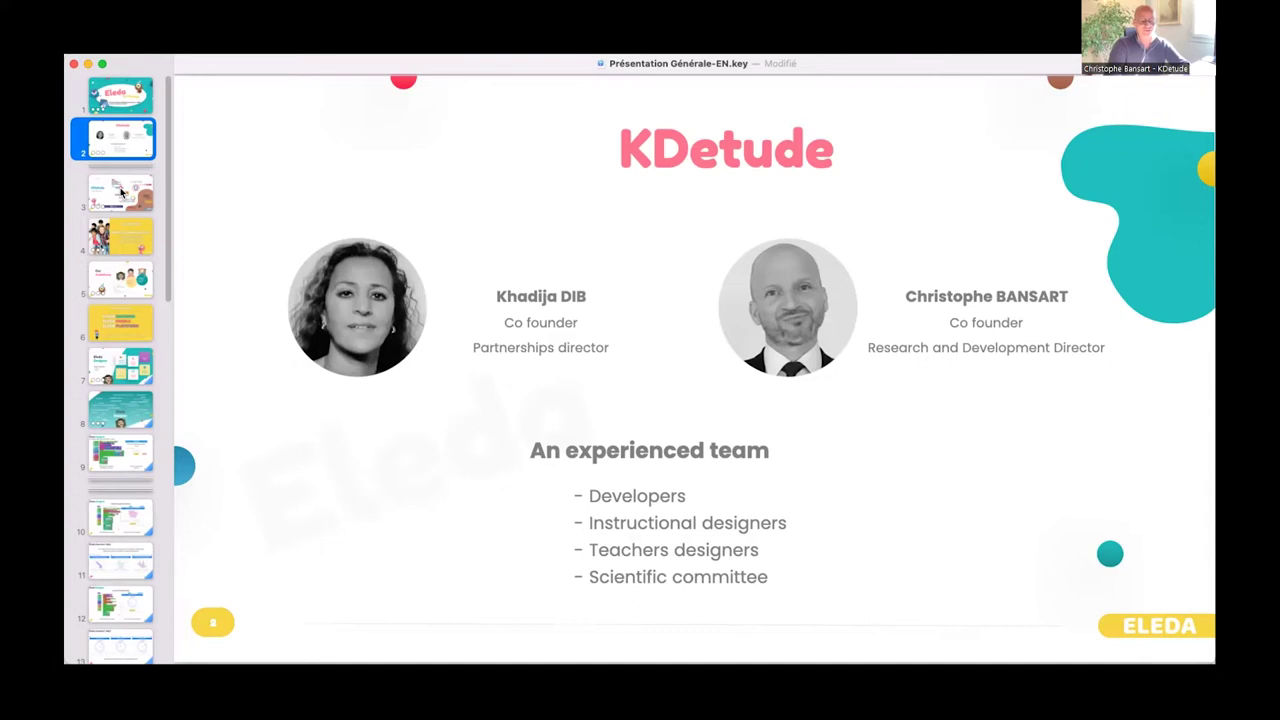
pyautogui.click(120, 190)
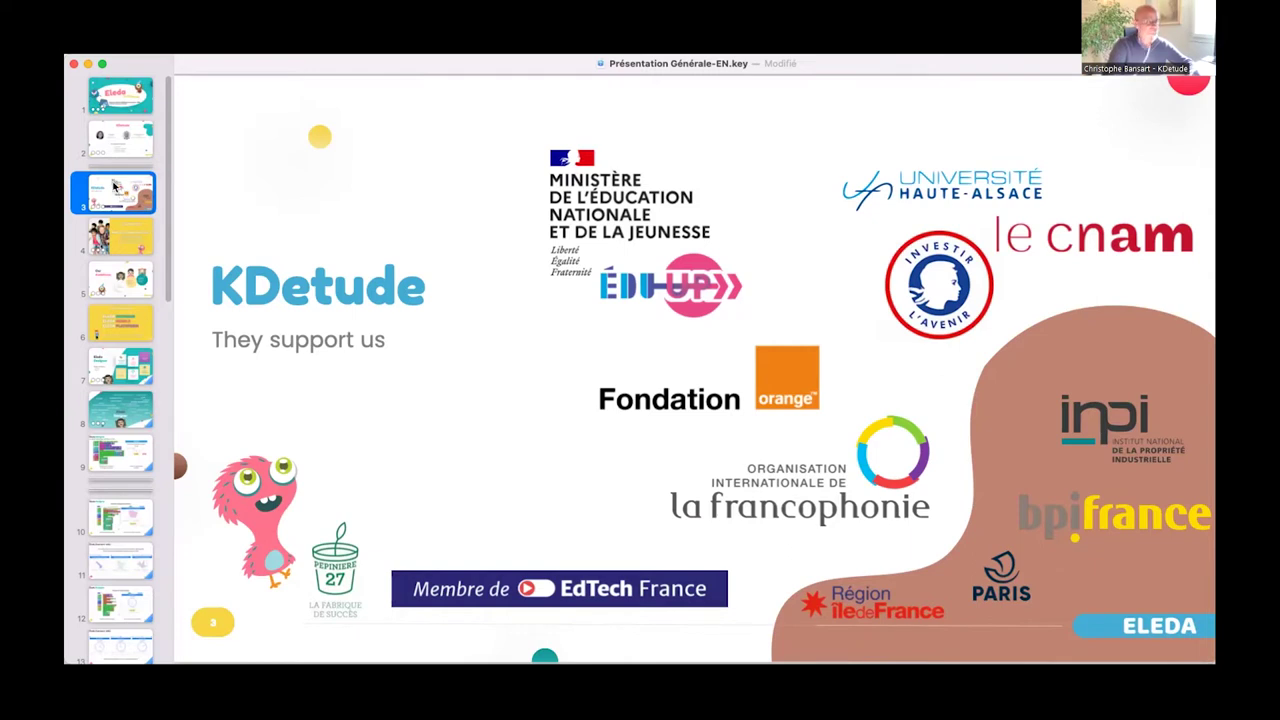
pyautogui.click(130, 237)
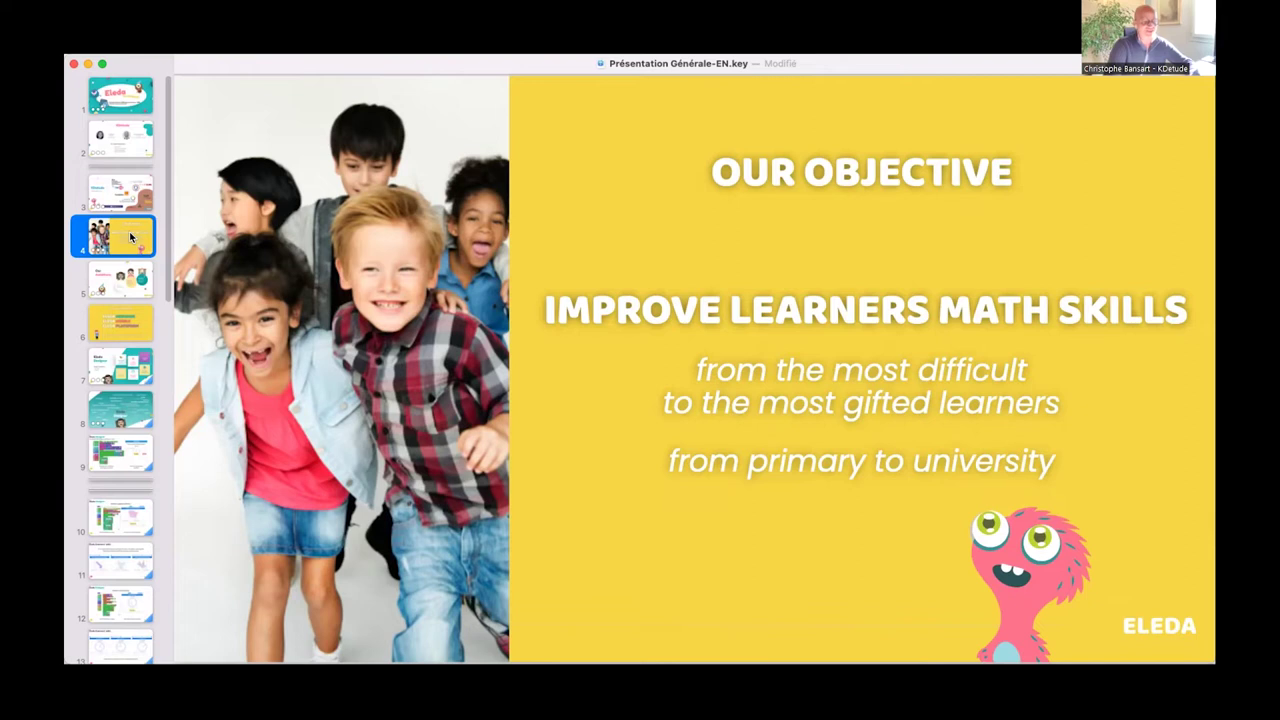
pyautogui.click(129, 285)
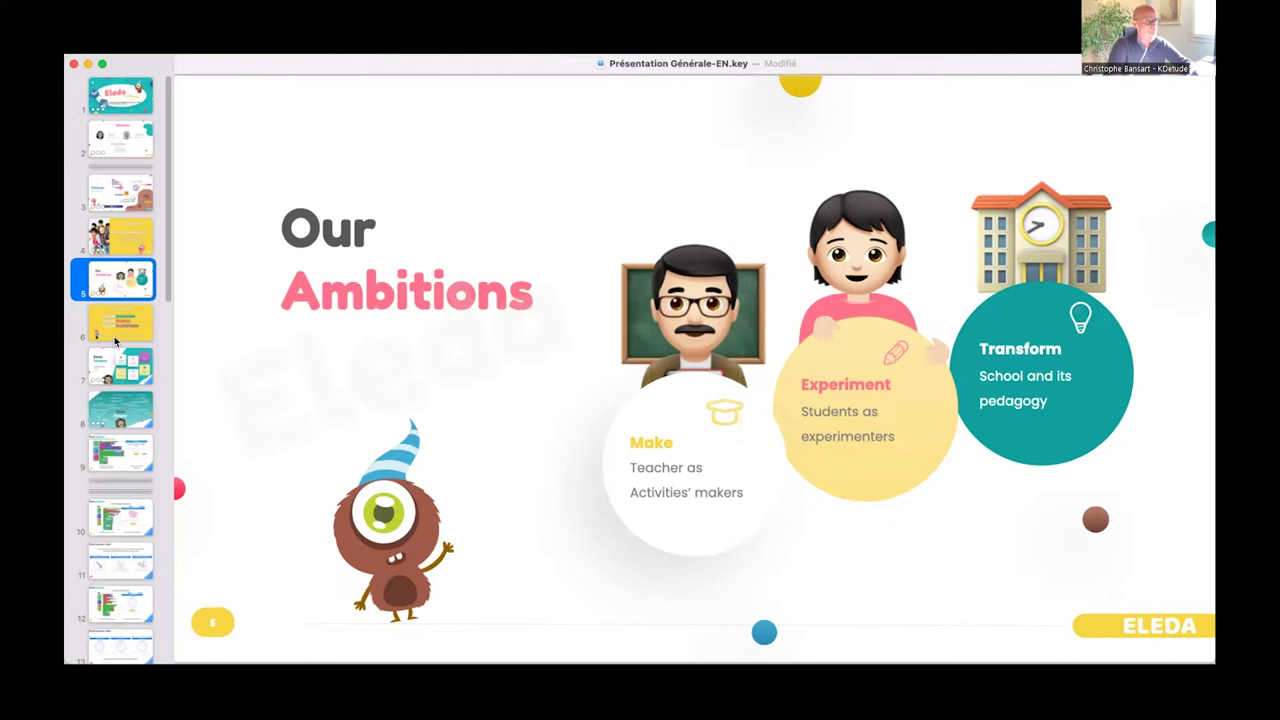
# - Show the slides on the Eleda solution and Eleda Designer, from slide 6 to the MCQ activity on slide 9
pyautogui.click(128, 322)
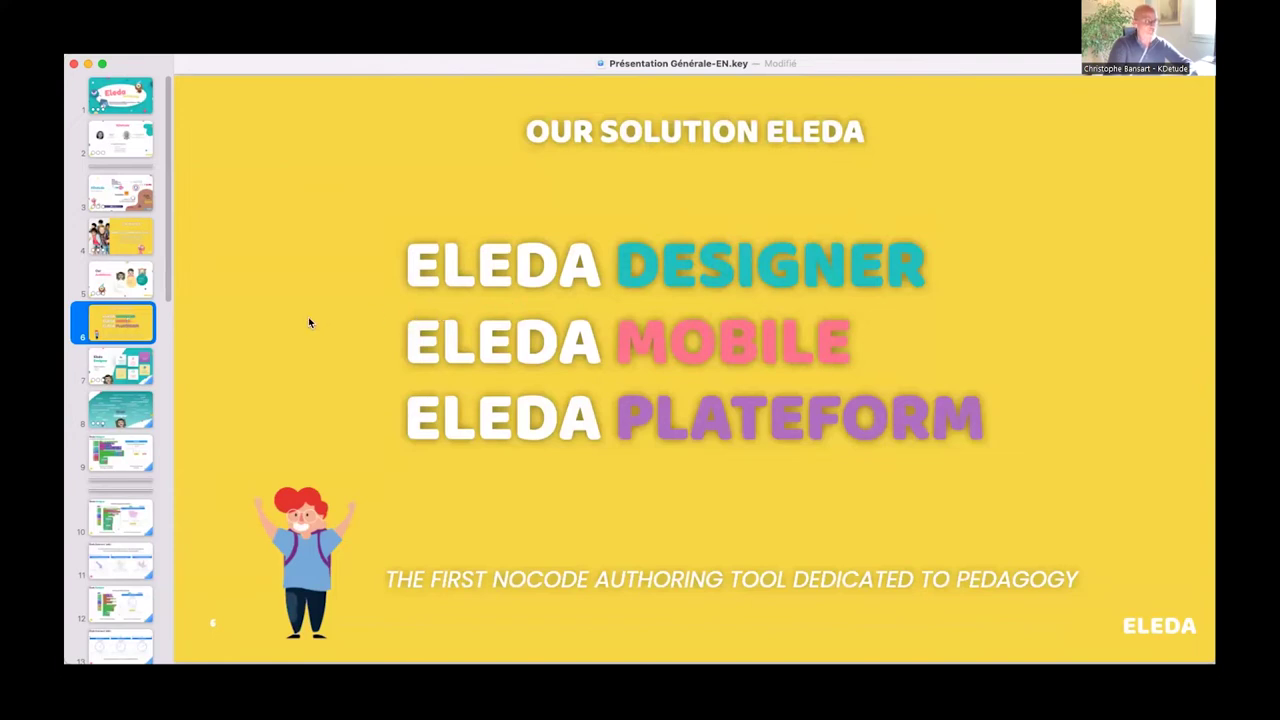
pyautogui.click(124, 355)
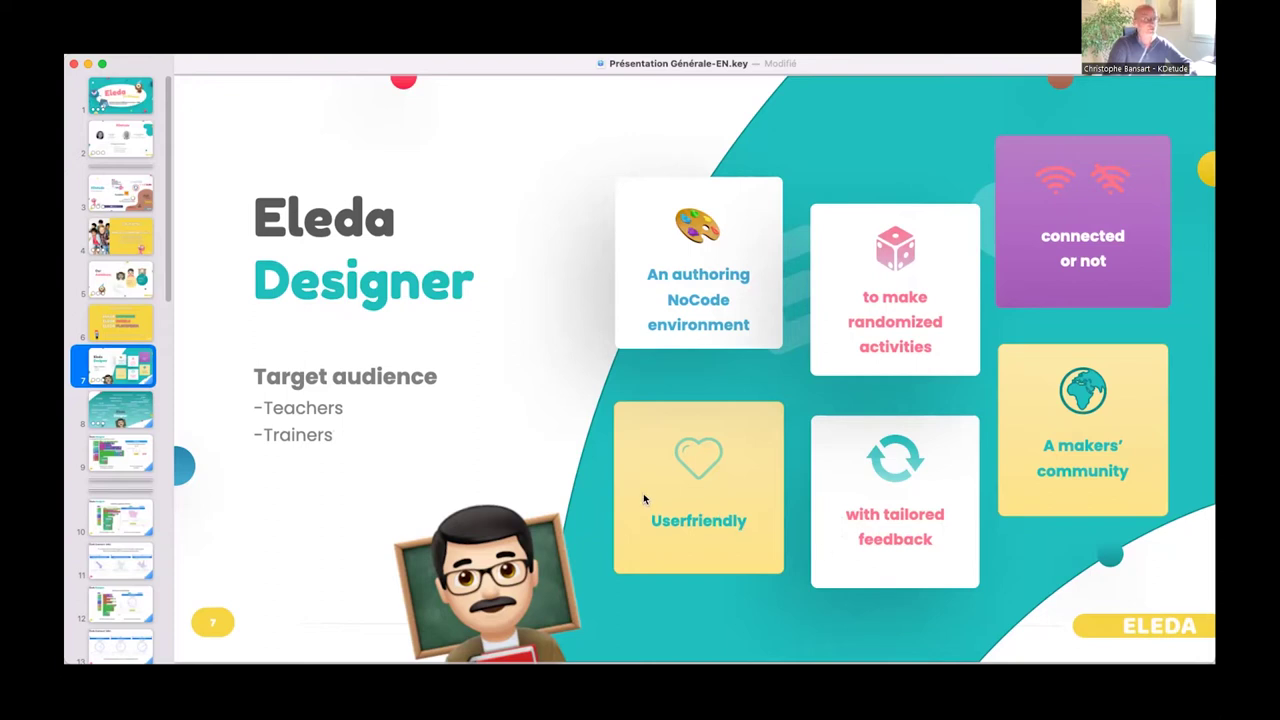
pyautogui.click(125, 410)
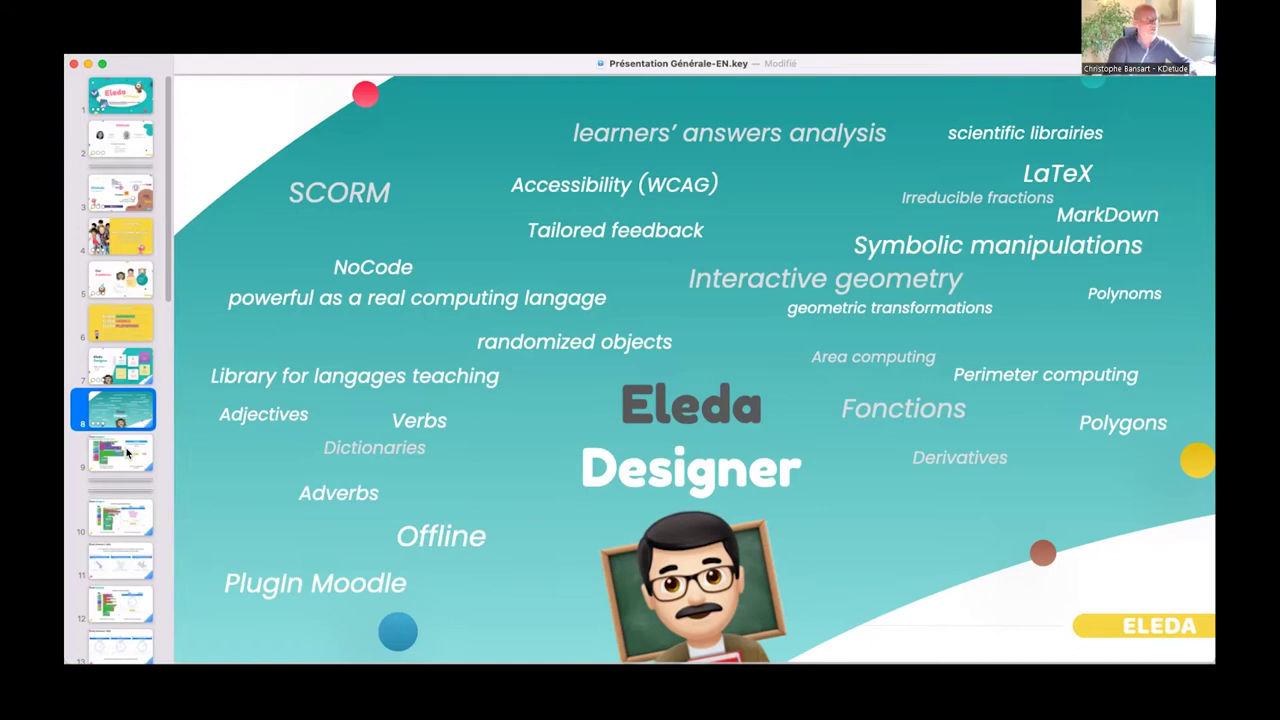
pyautogui.click(127, 453)
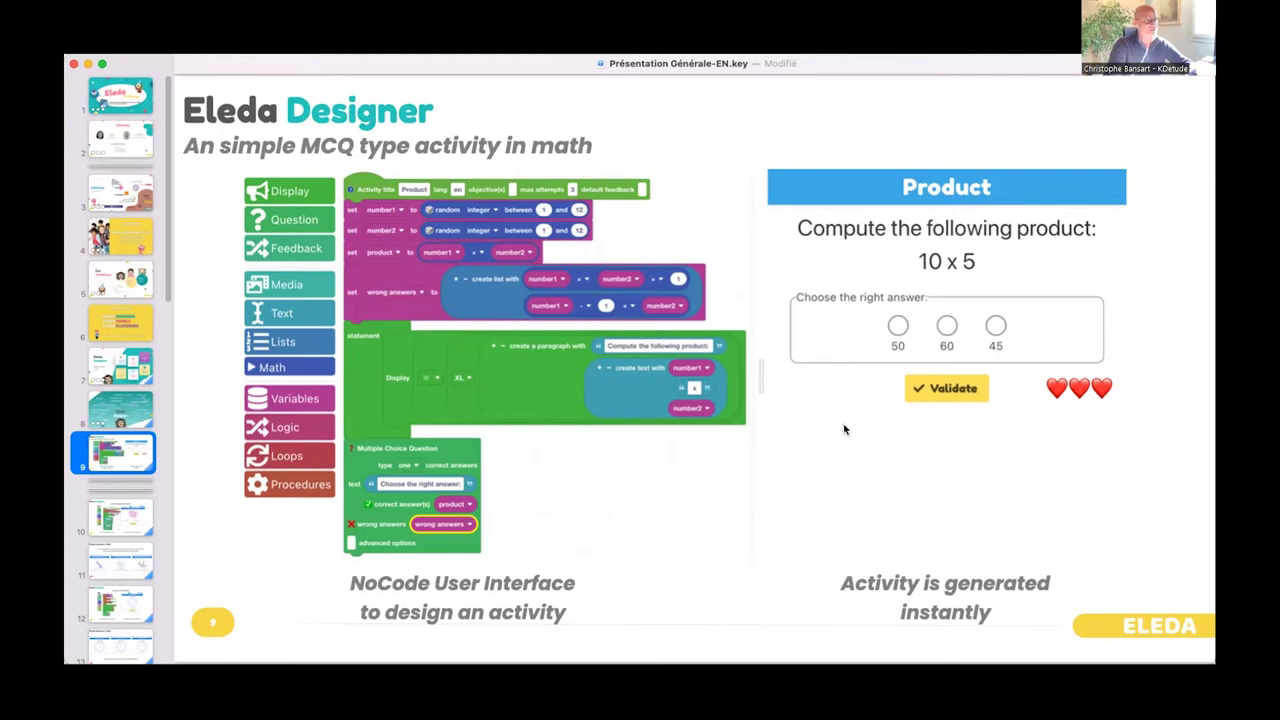
# - Show the primary geometry activity on slide 10 and its learners' side on slide 11
pyautogui.click(115, 516)
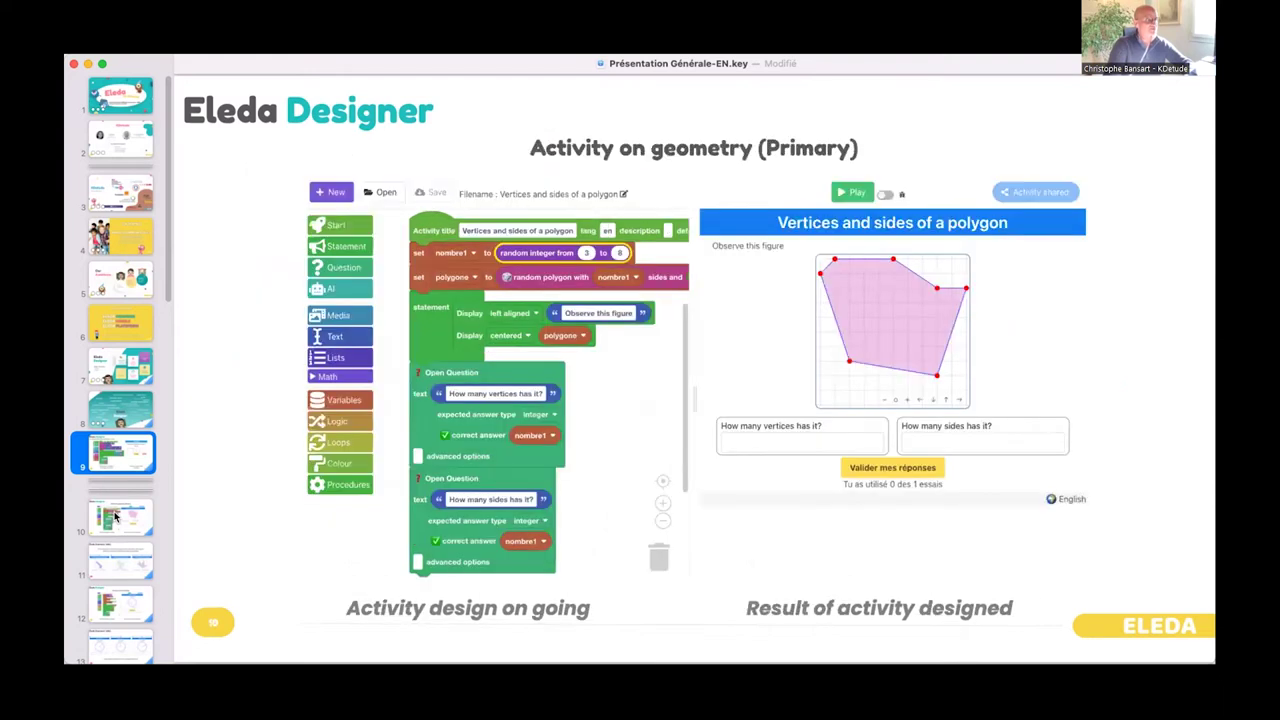
pyautogui.scroll(-1, 115, 516)
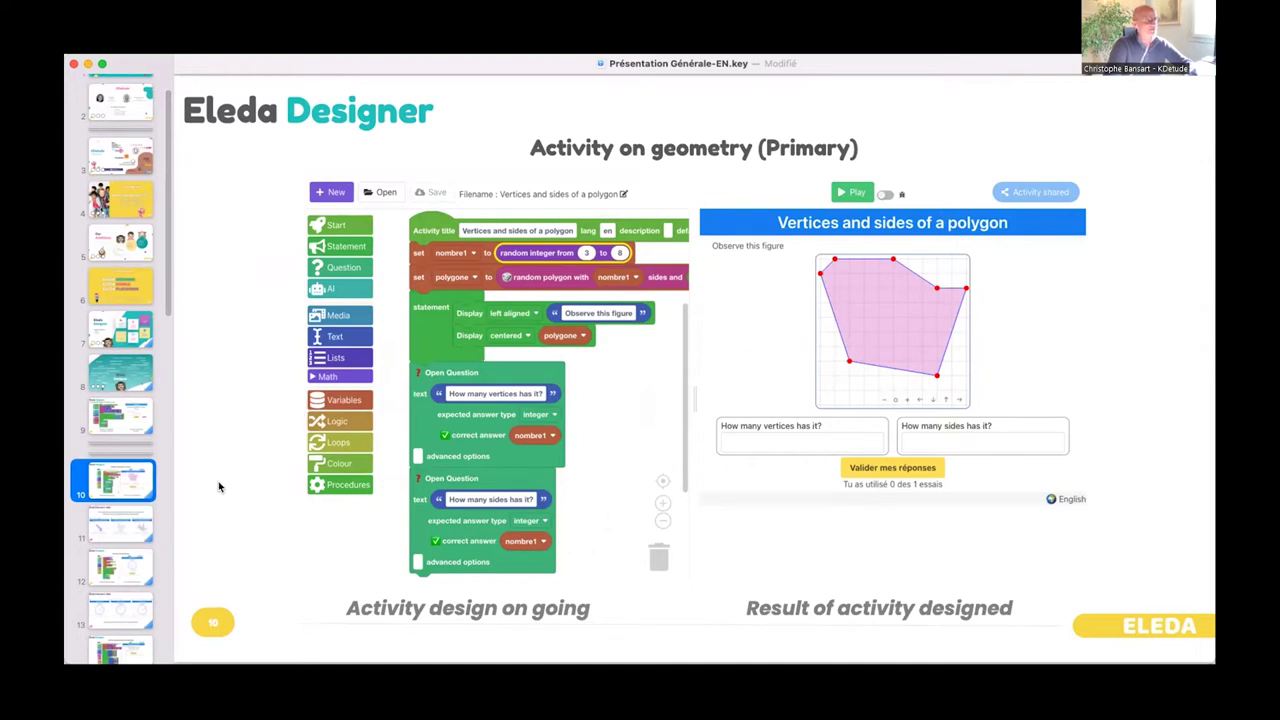
pyautogui.click(128, 519)
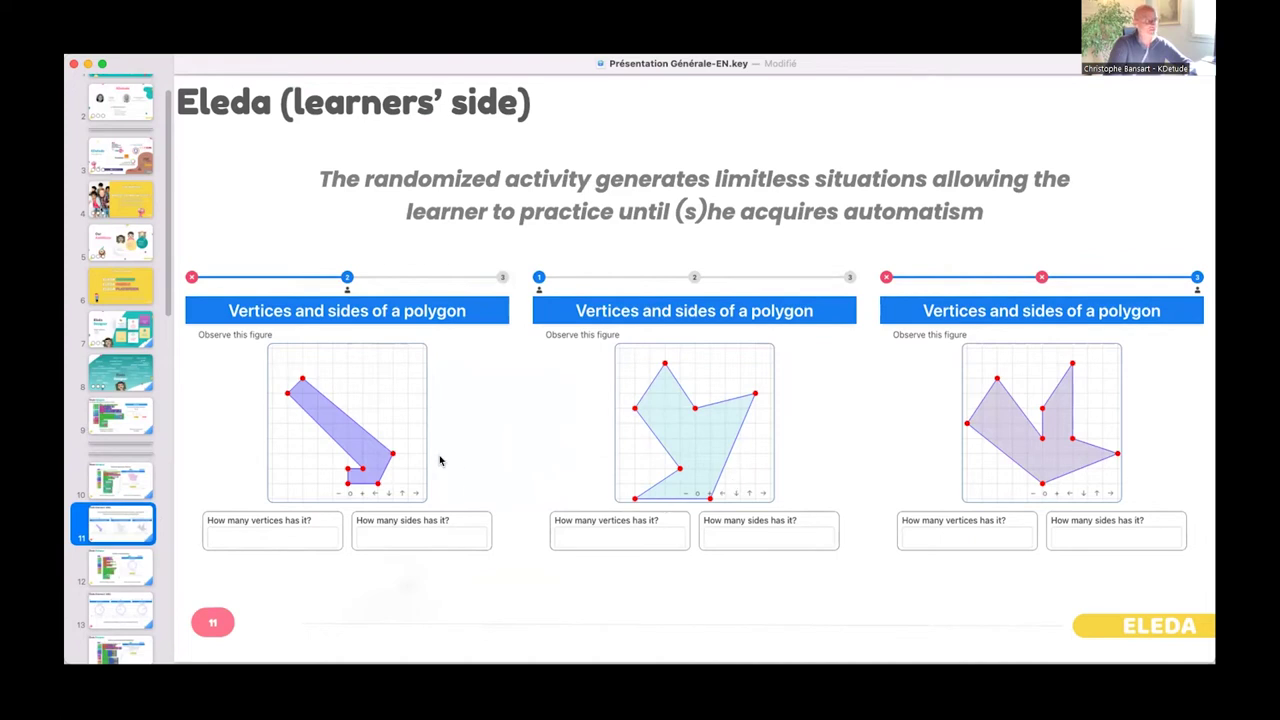
# - Show the primary activity on time on slide 12 and its randomized learner versions on slide 13
pyautogui.click(118, 573)
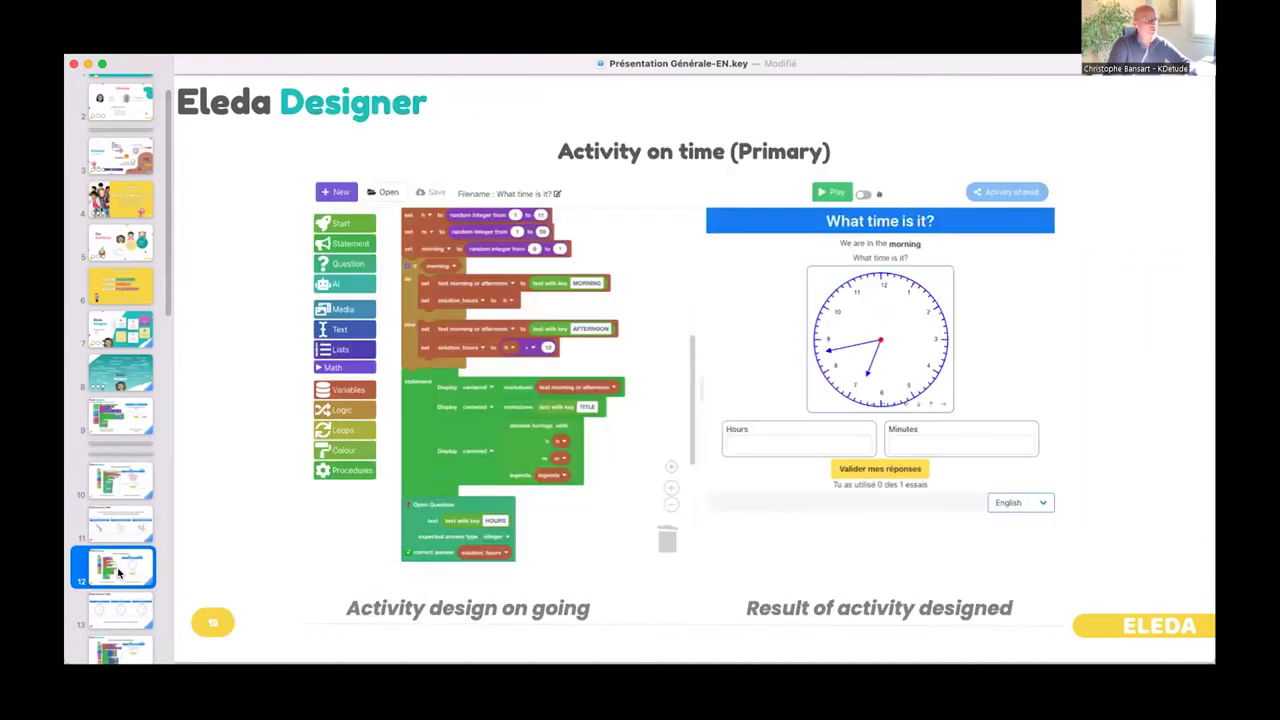
pyautogui.scroll(-2, 118, 573)
pyautogui.scroll(-2, 118, 573)
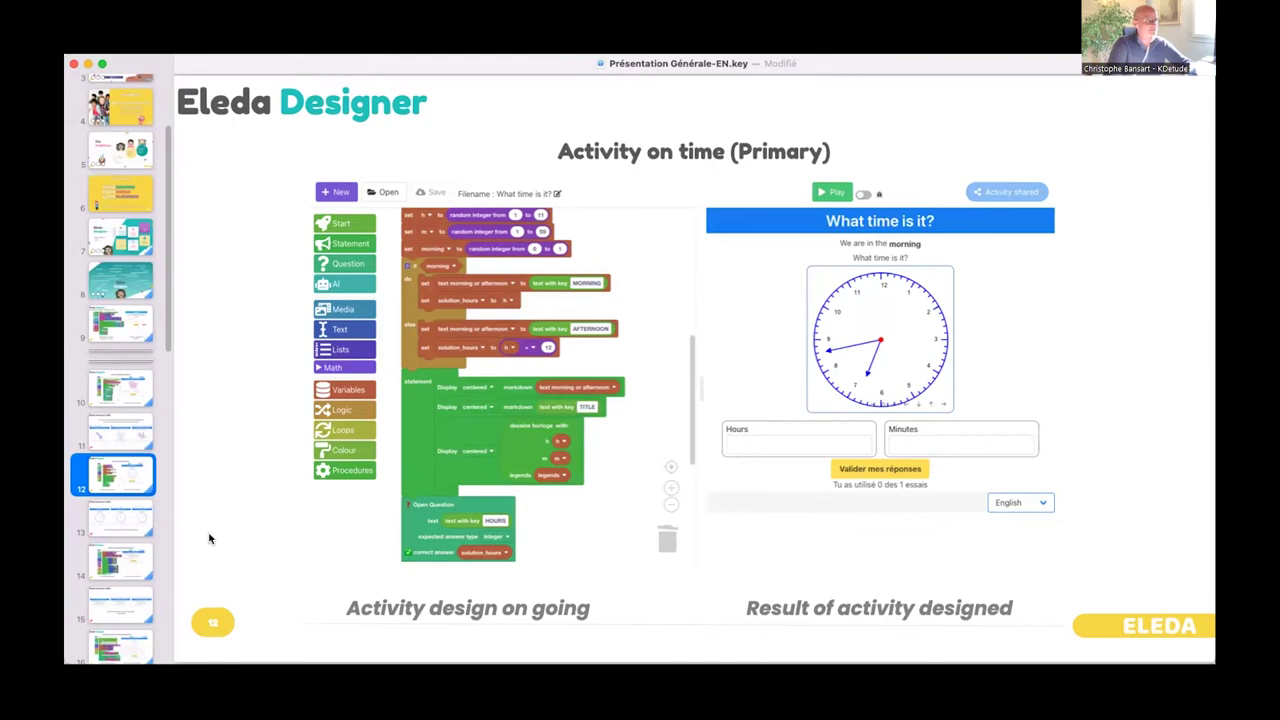
pyautogui.click(126, 520)
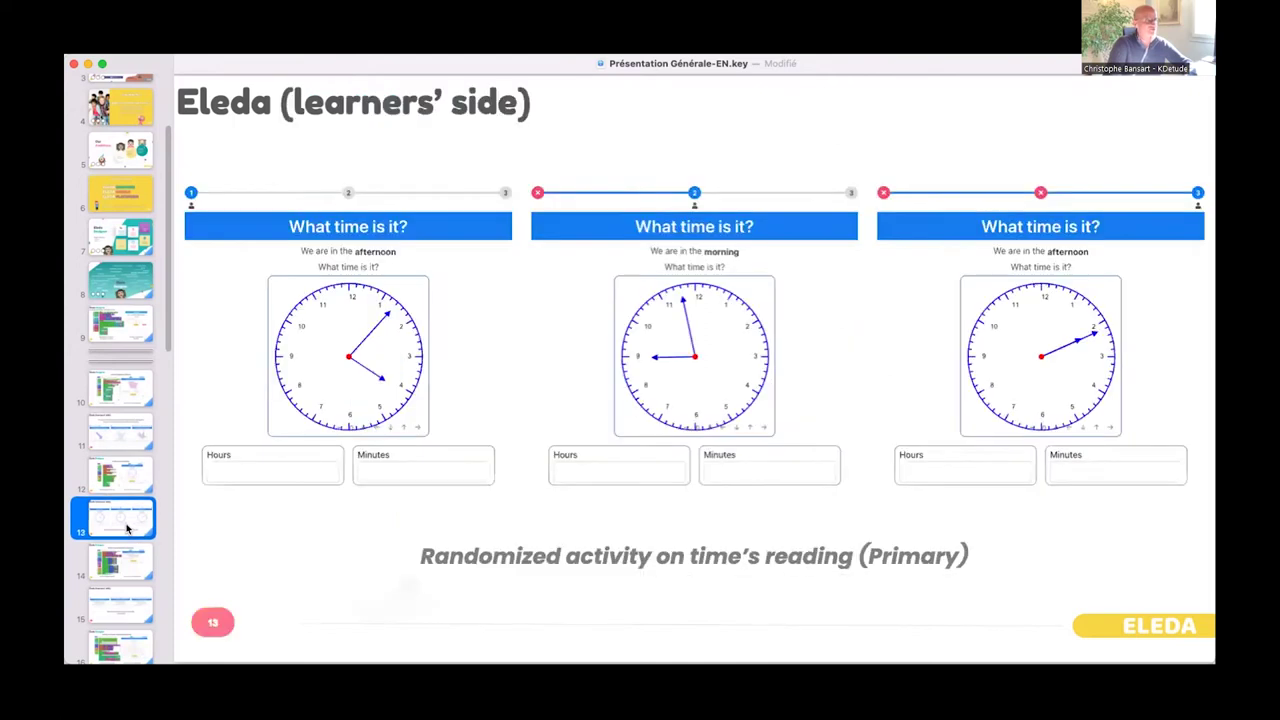
# - Show the secondary proportionality activity on slide 14 and its learners' side on slide 15
pyautogui.scroll(-2, 126, 525)
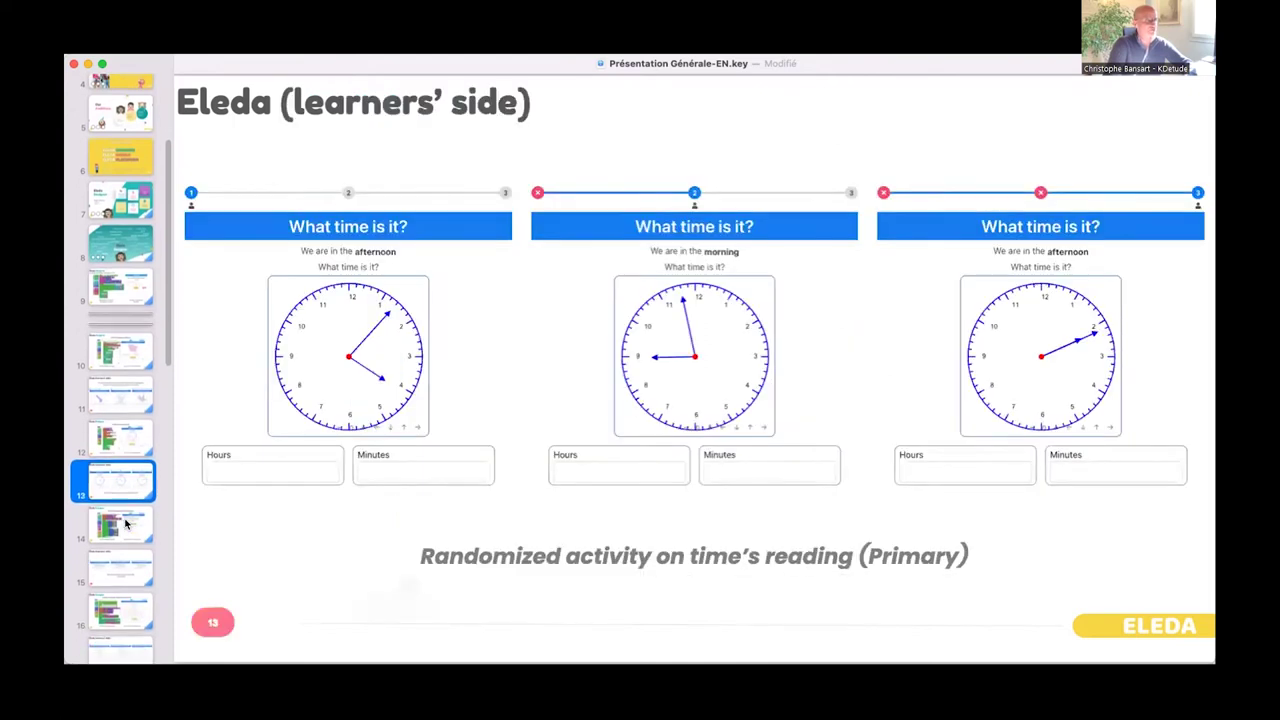
pyautogui.scroll(-1, 126, 522)
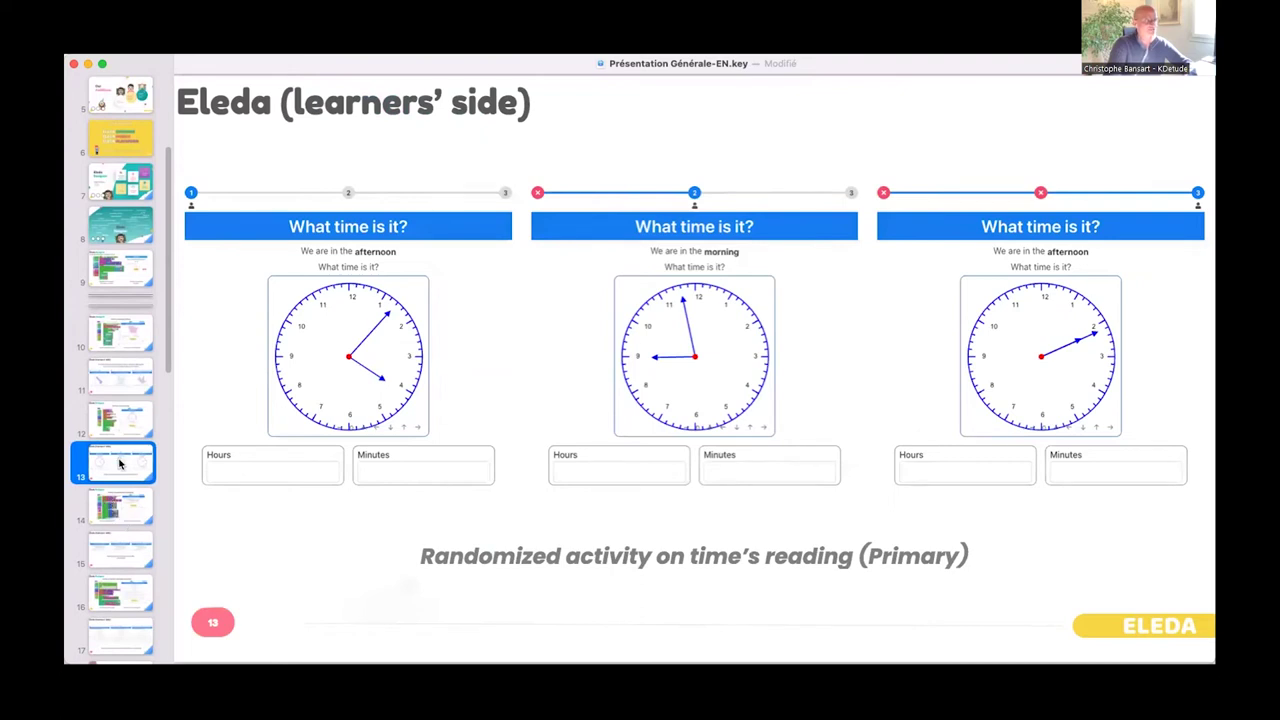
pyautogui.click(118, 511)
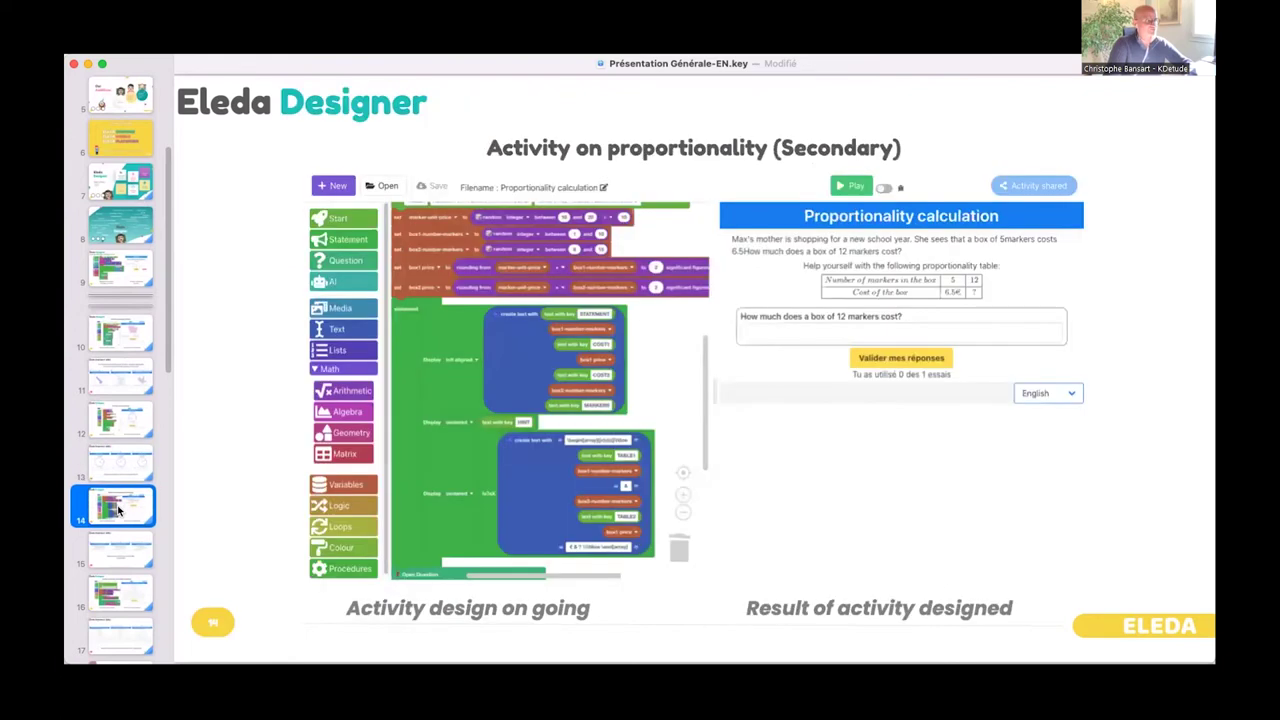
pyautogui.click(95, 555)
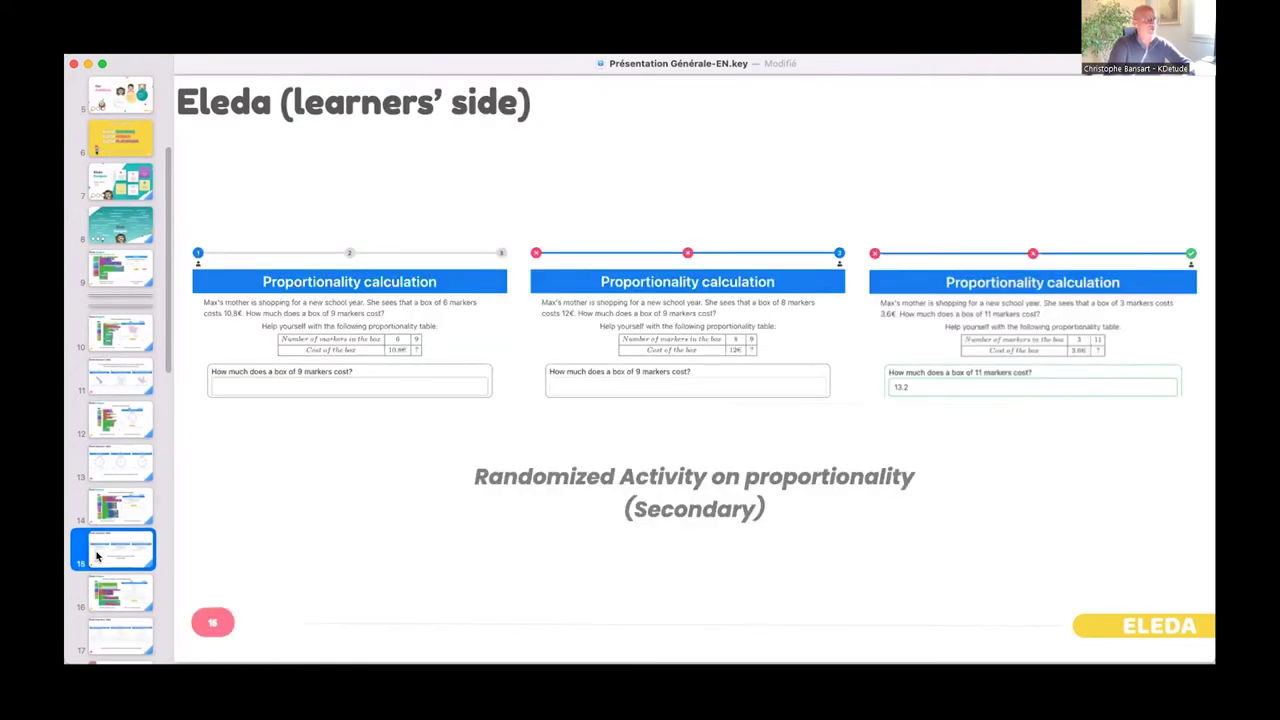
# - Show the secondary activity on a function's derivative on slide 16, followed by slide 17
pyautogui.scroll(-1, 100, 556)
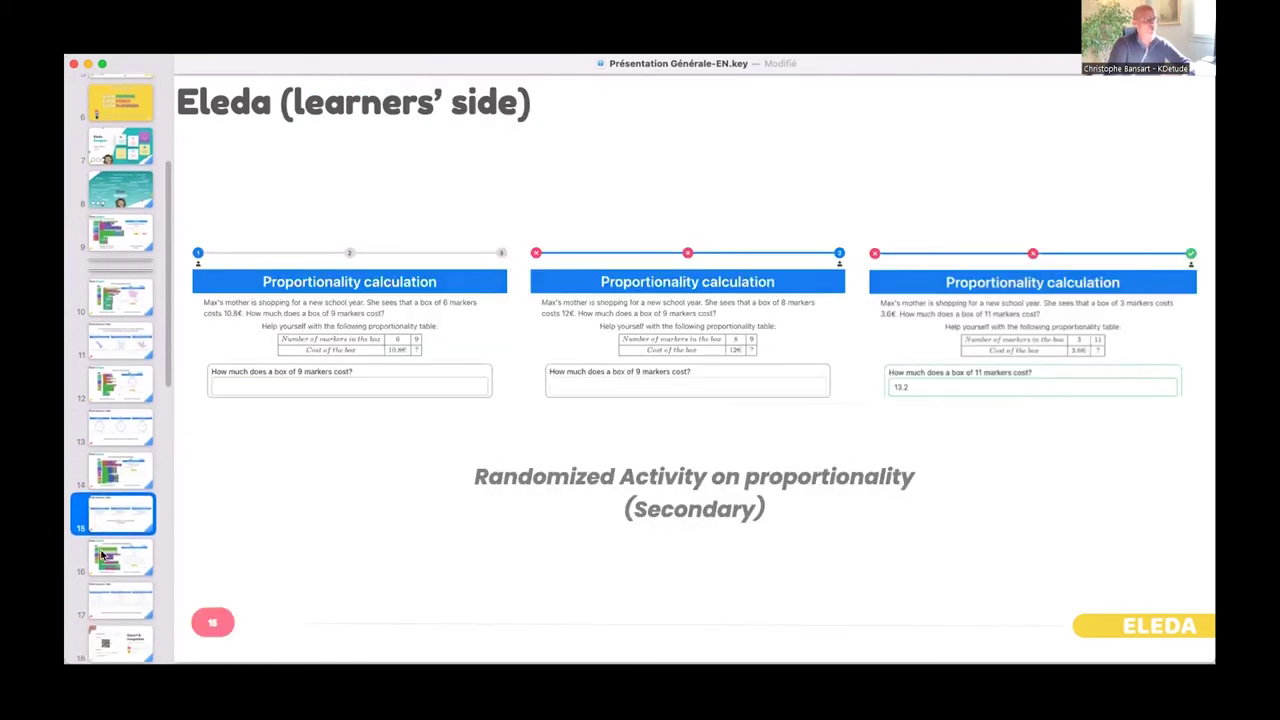
pyautogui.click(100, 556)
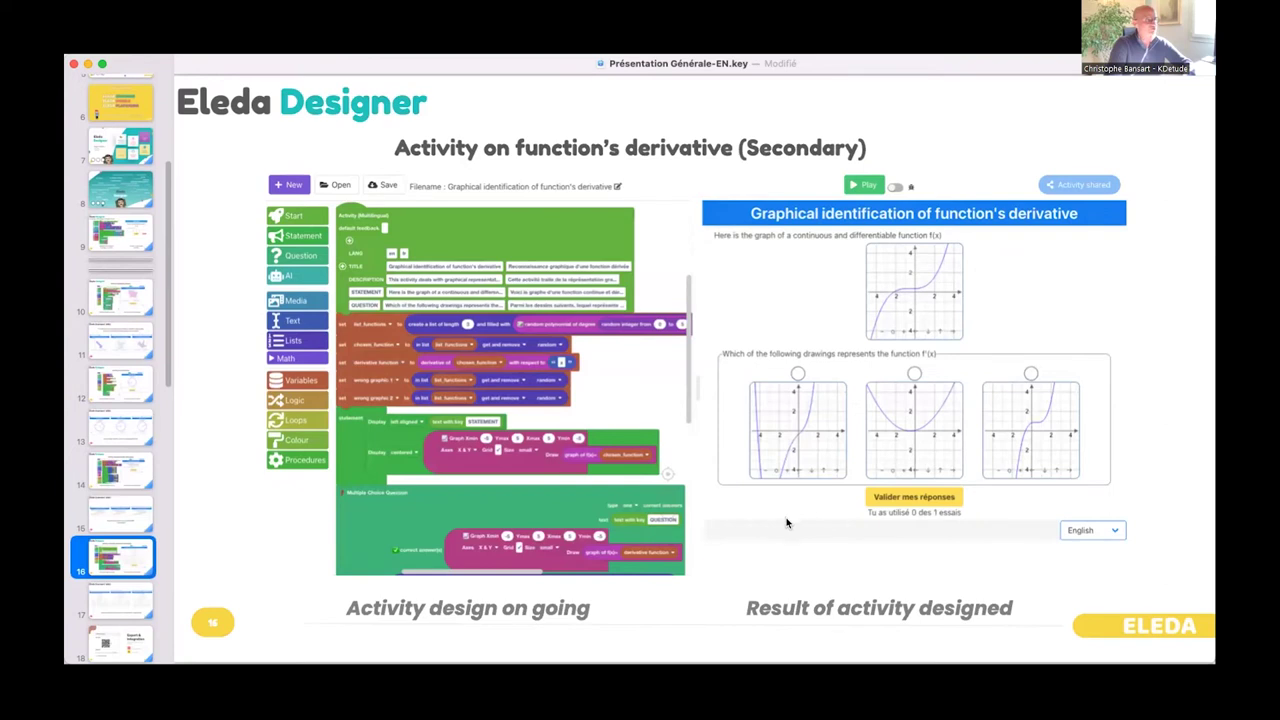
pyautogui.scroll(-1, 120, 598)
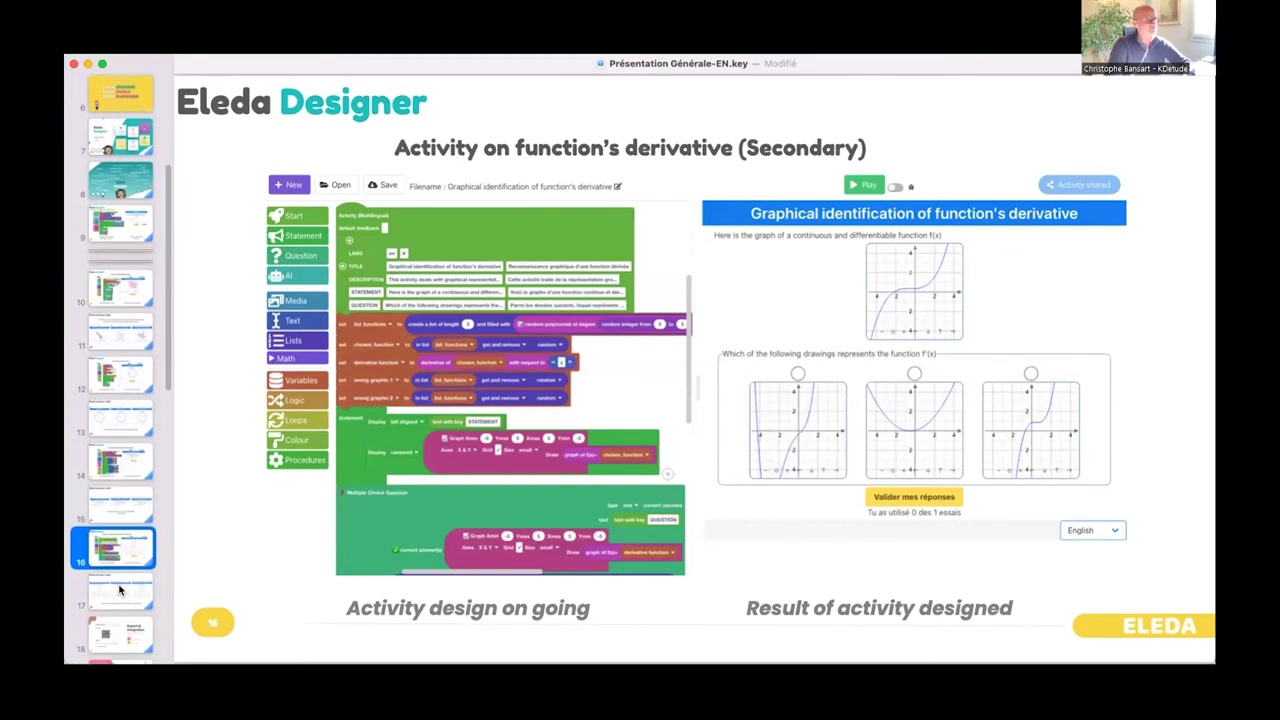
pyautogui.click(119, 590)
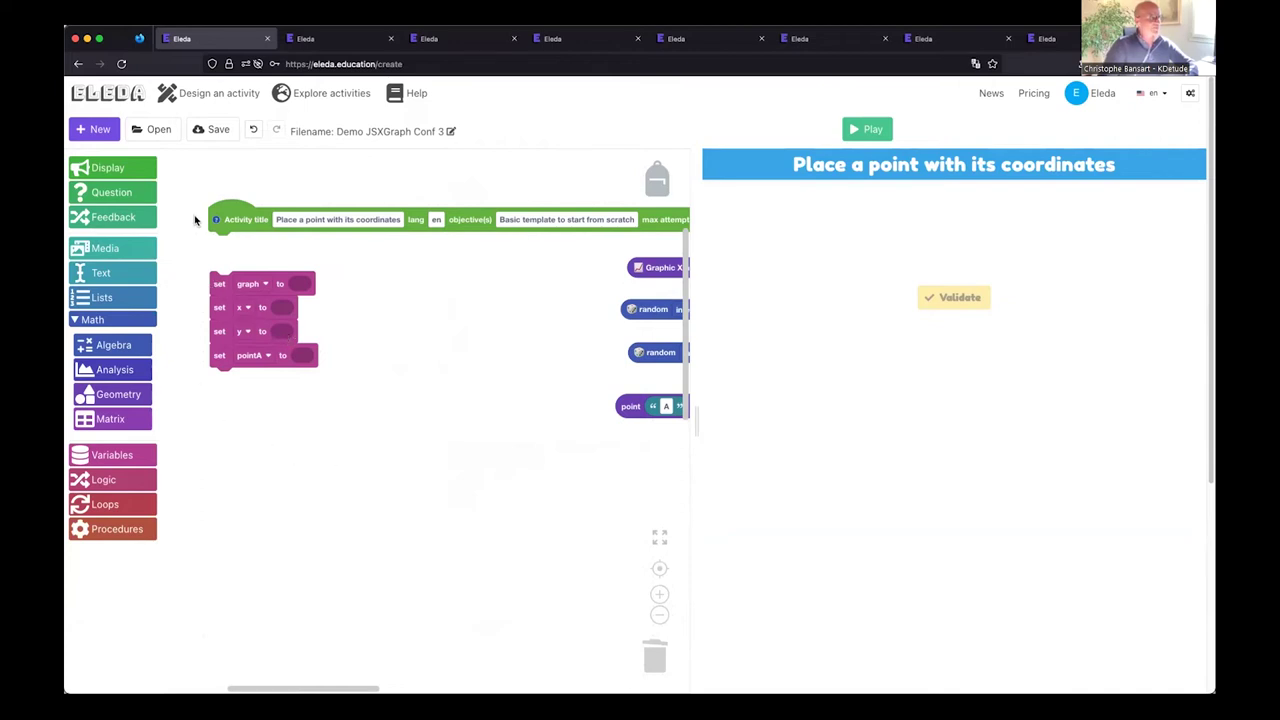
# - Switch to Eleda in the browser and examine the available blocks for display, questions, feedback, media, algebra, analysis, geometry, matrices and variables
pyautogui.click(131, 168)
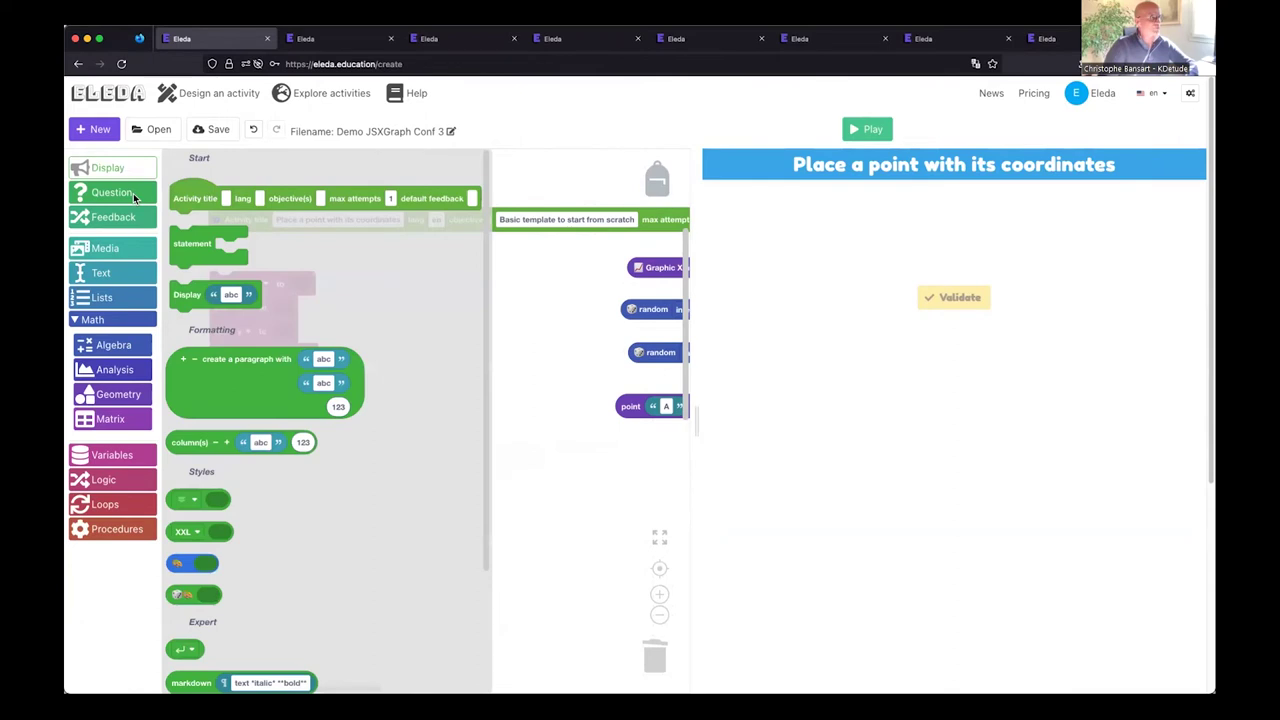
pyautogui.click(134, 195)
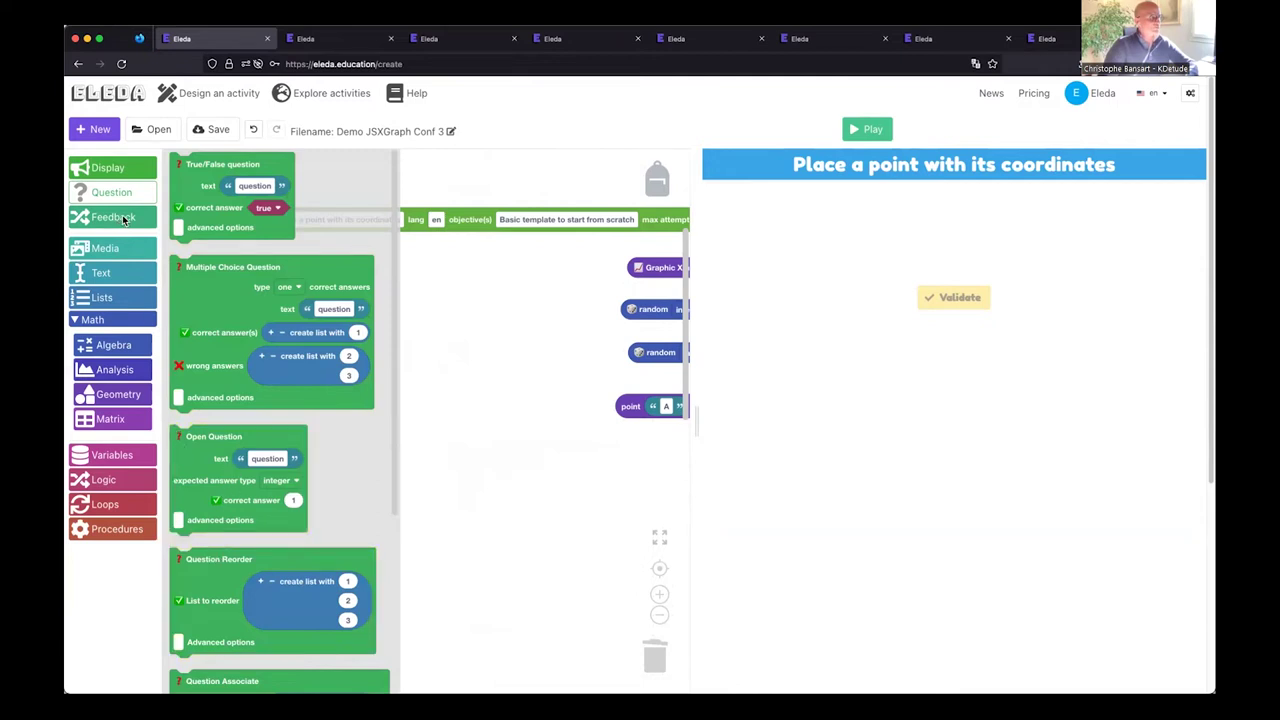
pyautogui.click(113, 217)
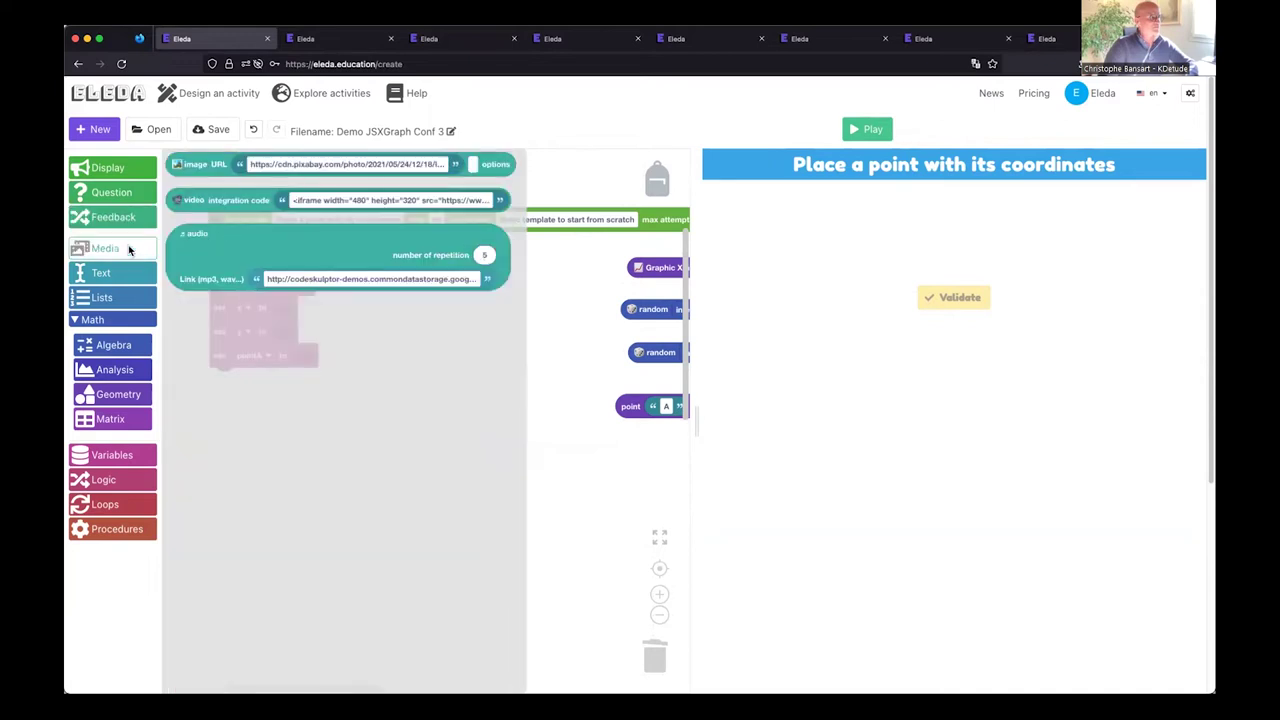
pyautogui.click(113, 345)
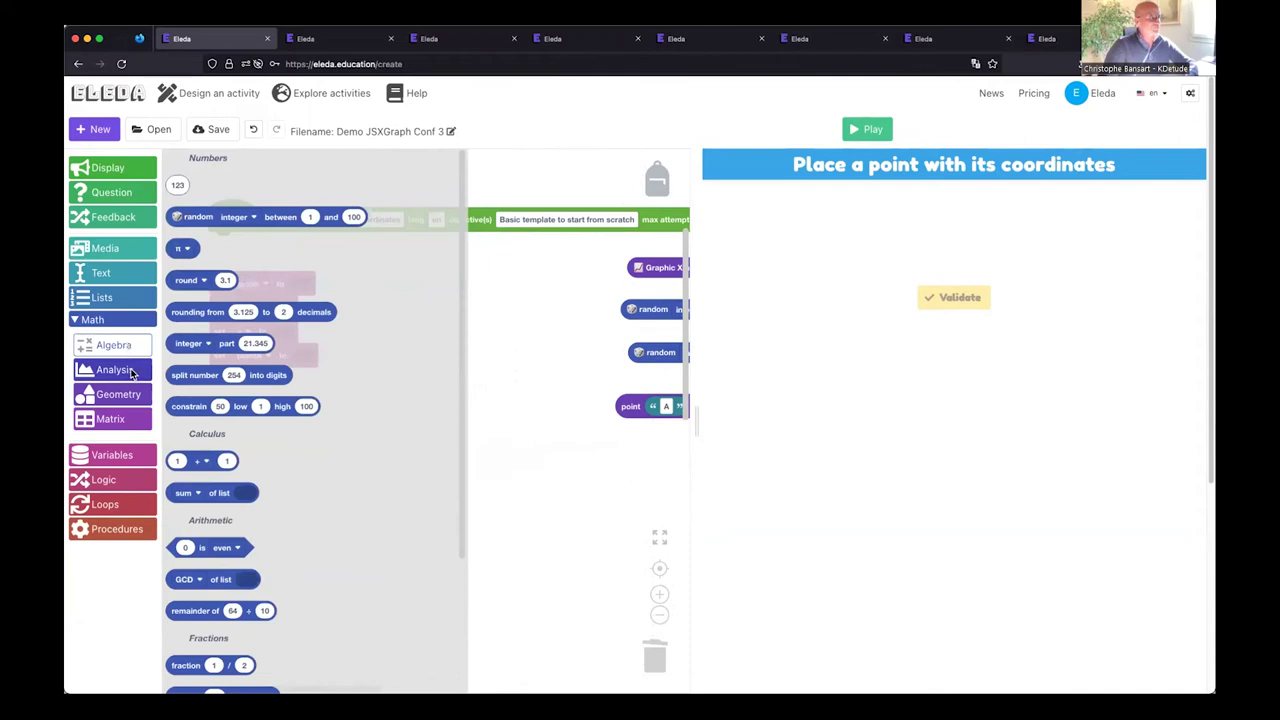
pyautogui.click(131, 372)
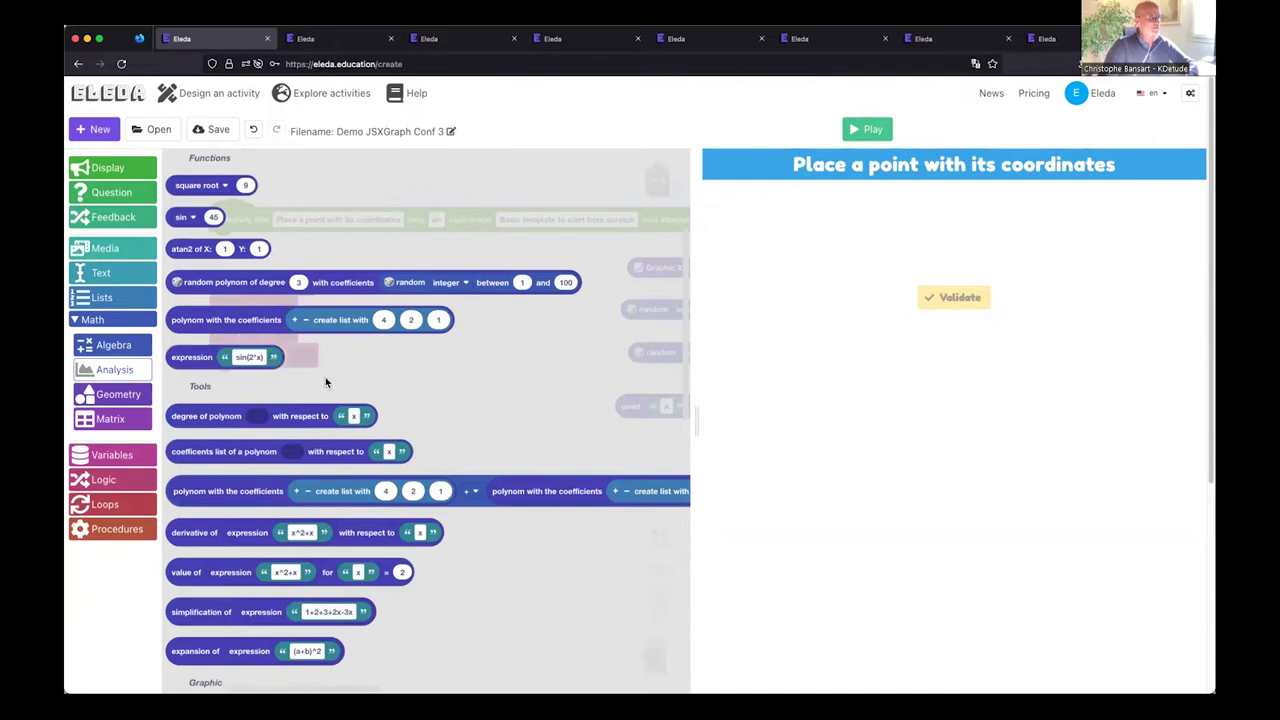
pyautogui.click(117, 395)
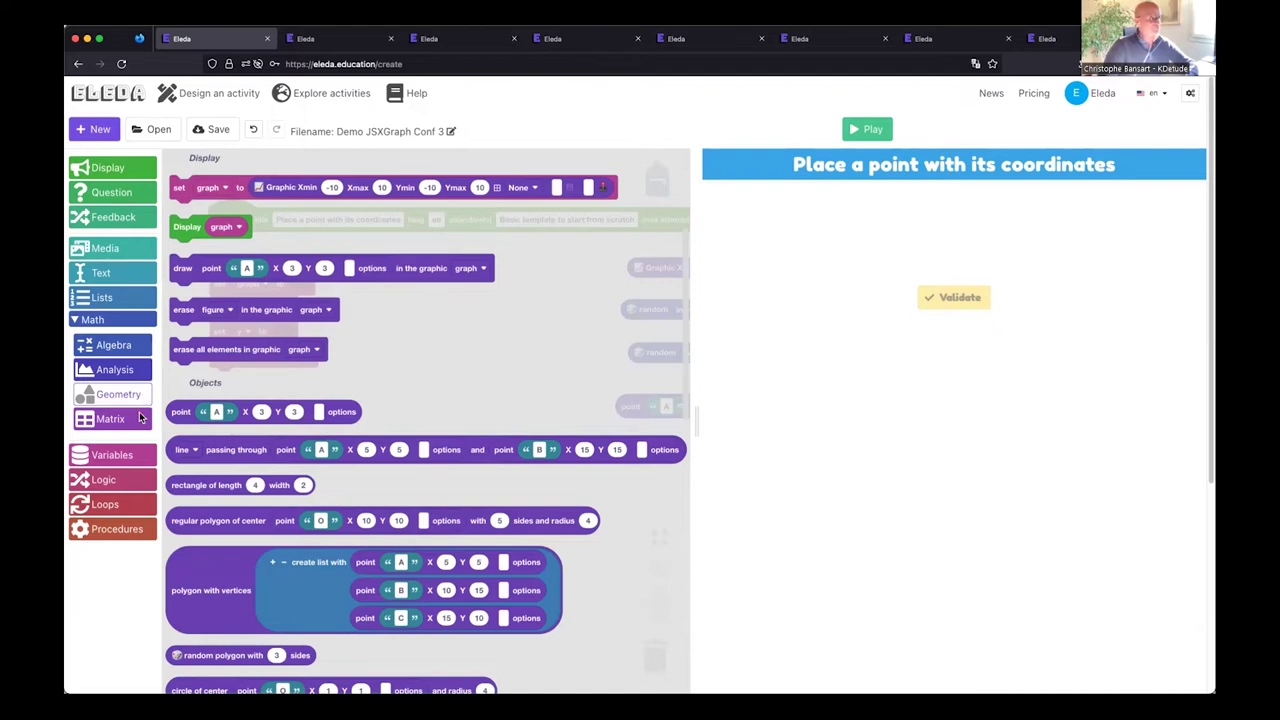
pyautogui.click(136, 419)
pyautogui.click(130, 450)
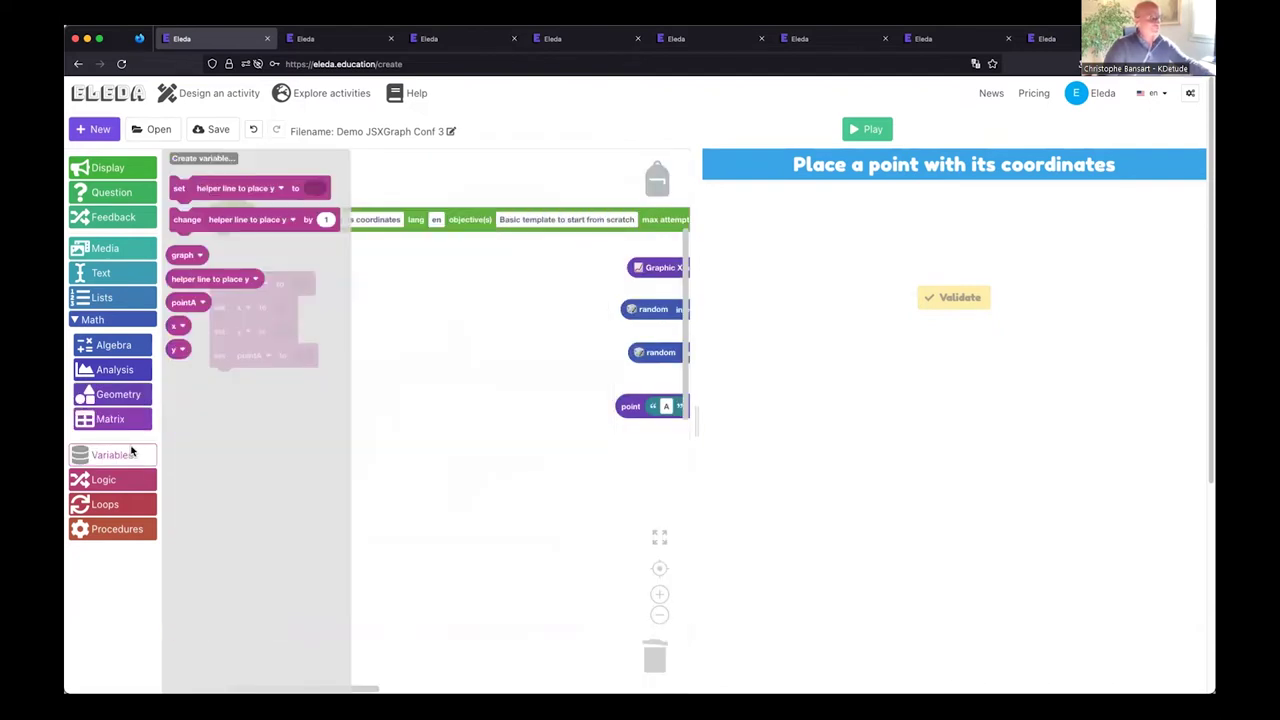
pyautogui.click(130, 452)
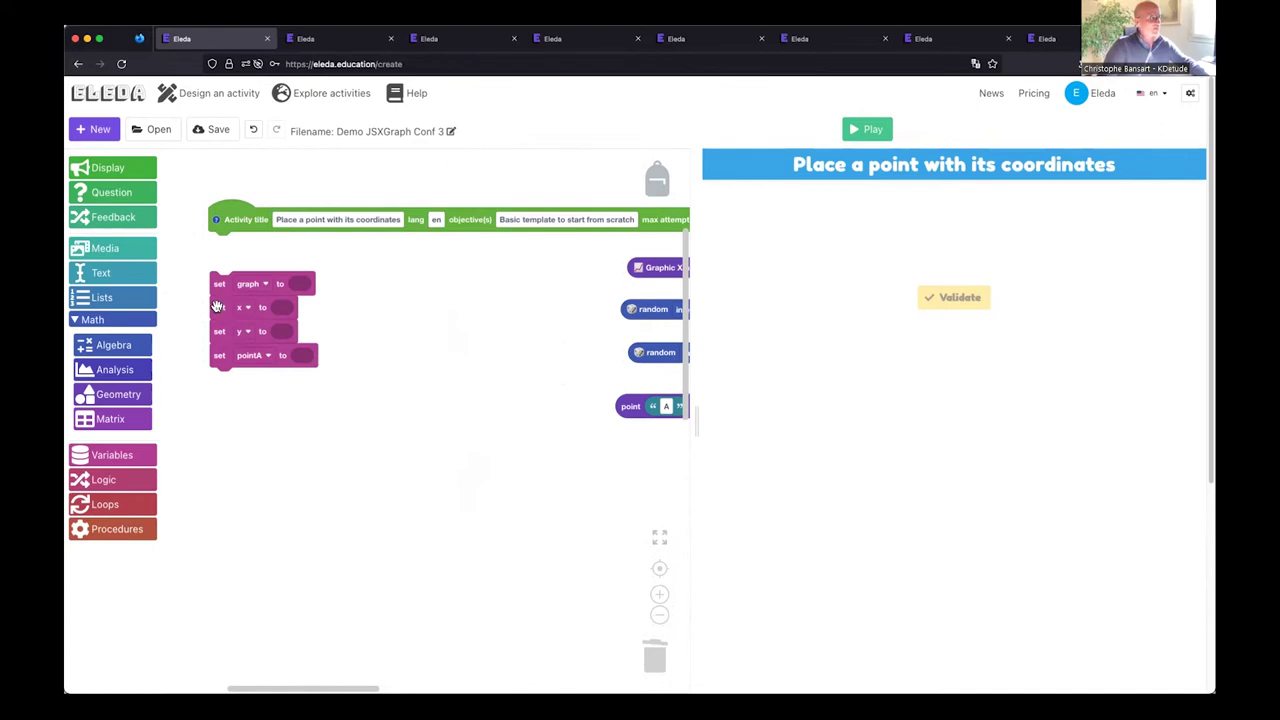
# - Separate the set x, set y and set pointA blocks, and attach the set graph block beneath the activity title block
pyautogui.moveTo(216, 307); pyautogui.dragTo(214, 418)
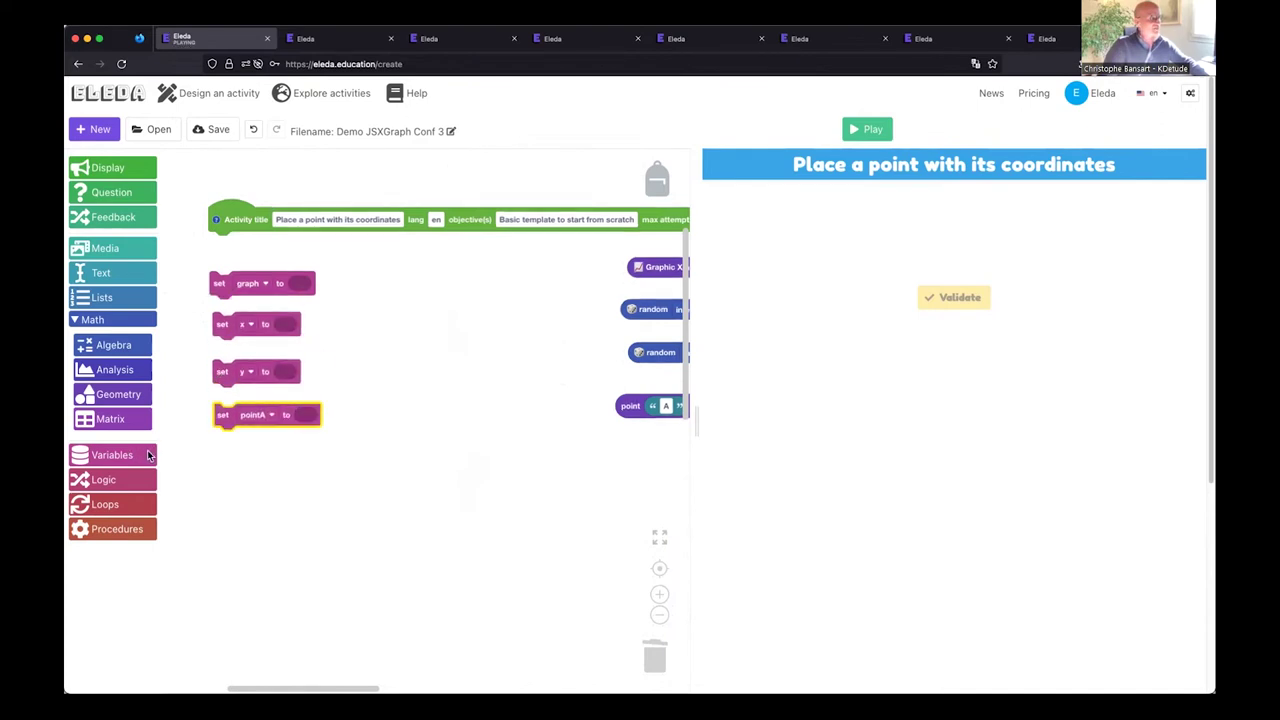
pyautogui.moveTo(220, 284); pyautogui.dragTo(222, 246)
# - Clear the objectives text in the activity title block, "Place a point with its coordinates"
pyautogui.click(285, 220)
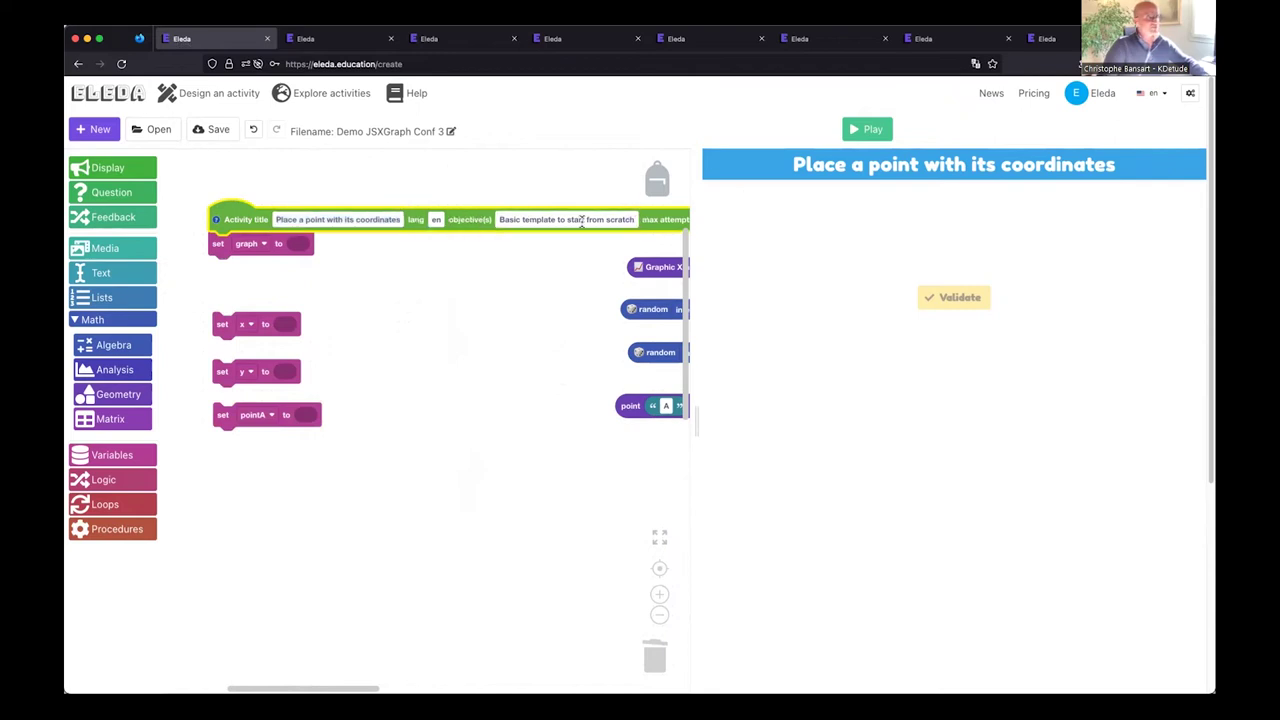
pyautogui.click(566, 260)
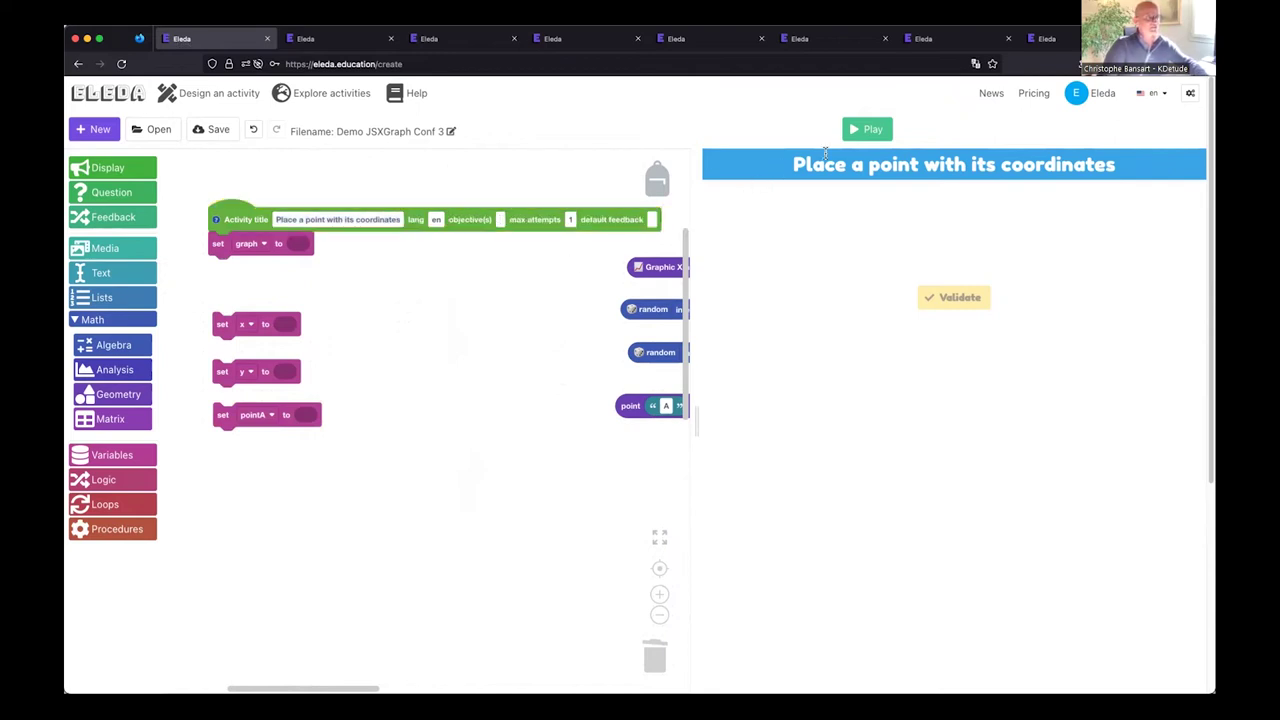
# - Set graph to the graphic block with both axes from -10 to 10, and attach set x with a random integer between -10 and 10
pyautogui.click(877, 132)
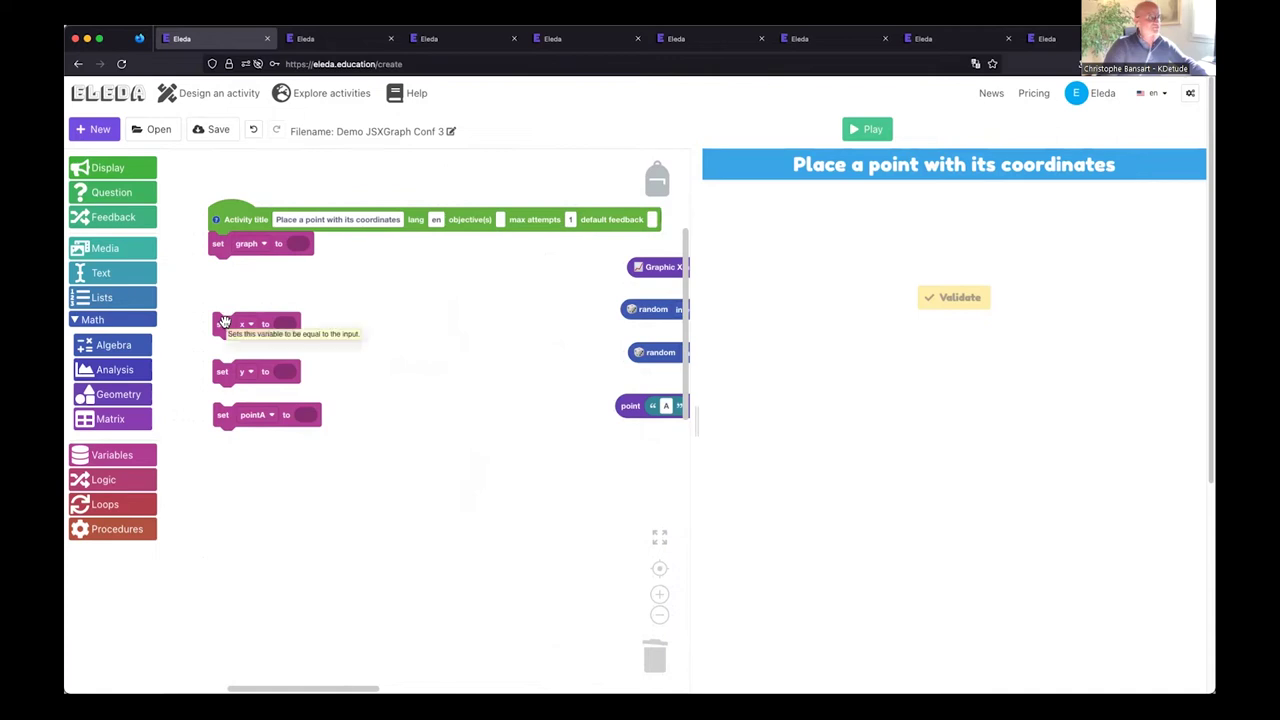
pyautogui.moveTo(637, 267); pyautogui.dragTo(296, 247)
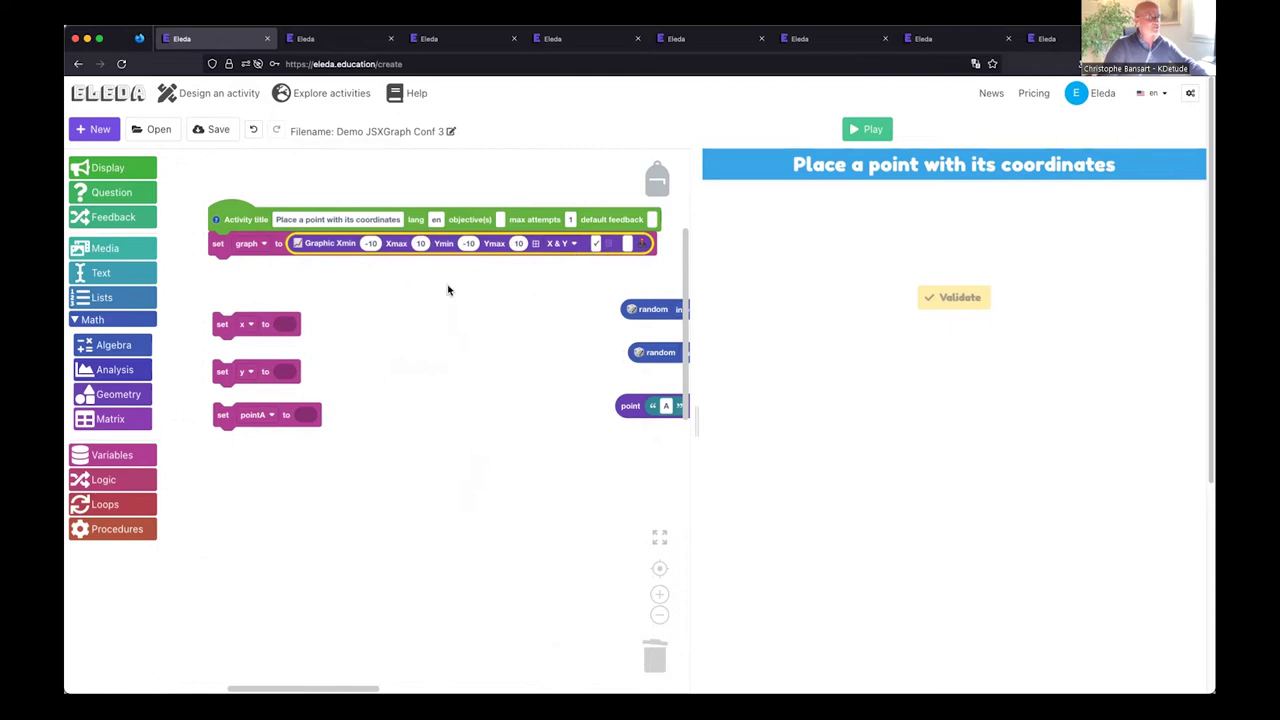
pyautogui.moveTo(287, 322); pyautogui.dragTo(281, 268)
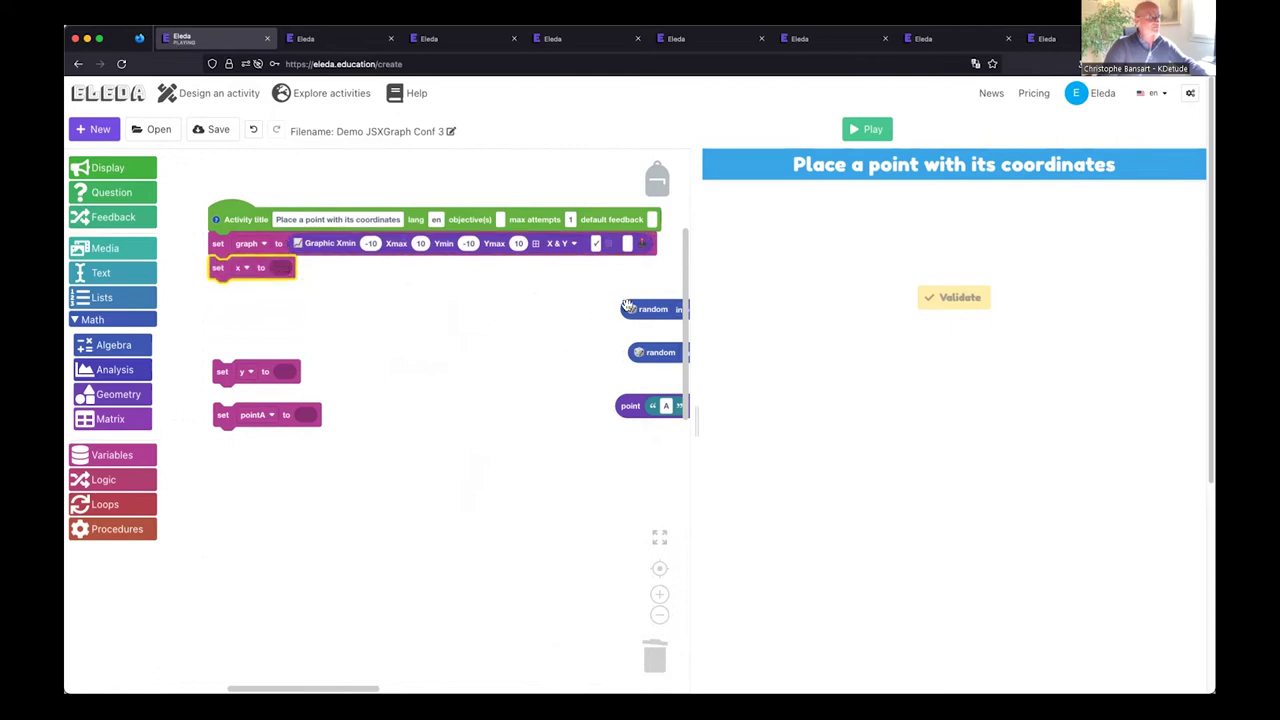
pyautogui.moveTo(632, 309); pyautogui.dragTo(289, 272)
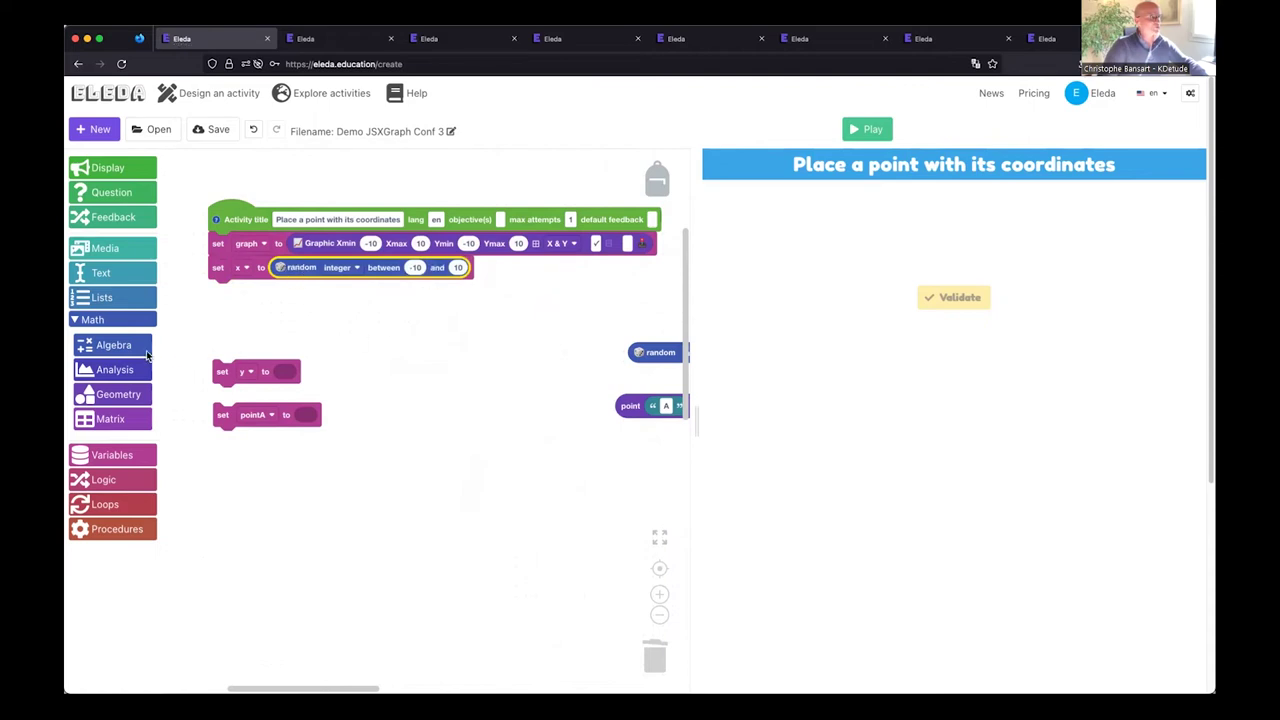
# - Attach the set y block beneath set x and assign it a random integer between -10 and 10
pyautogui.click(117, 343)
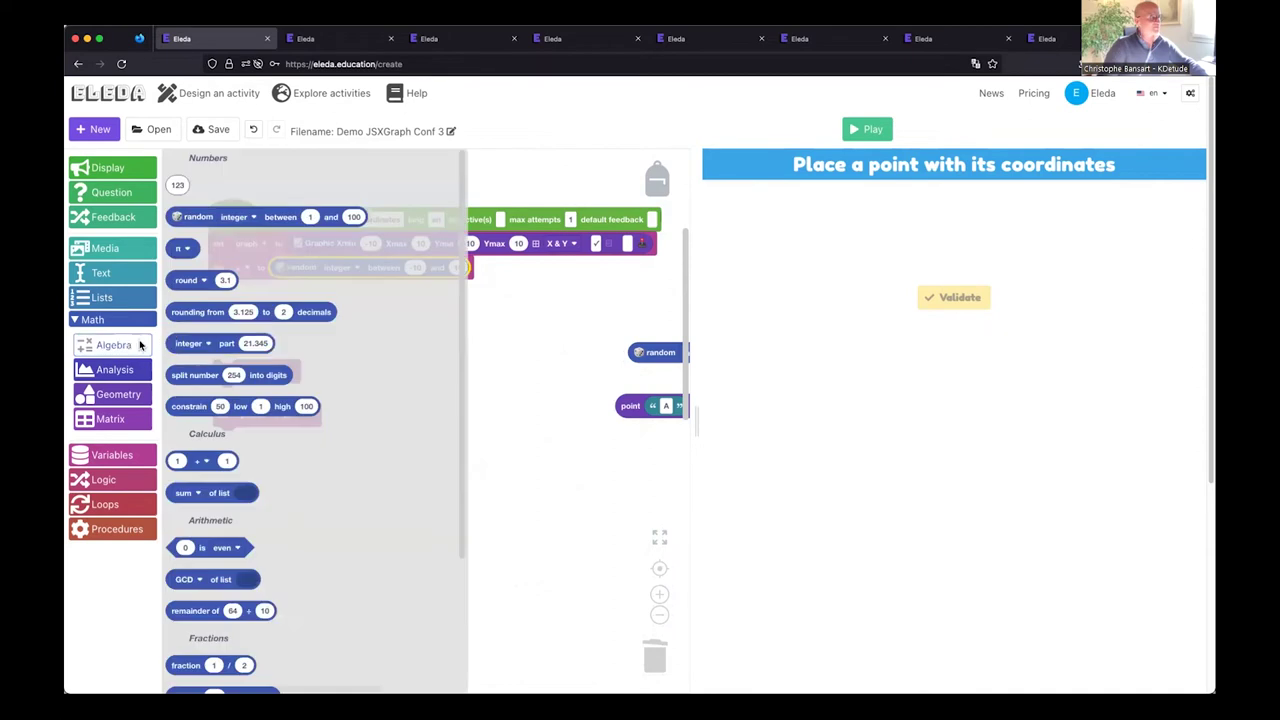
pyautogui.moveTo(190, 213); pyautogui.dragTo(126, 341)
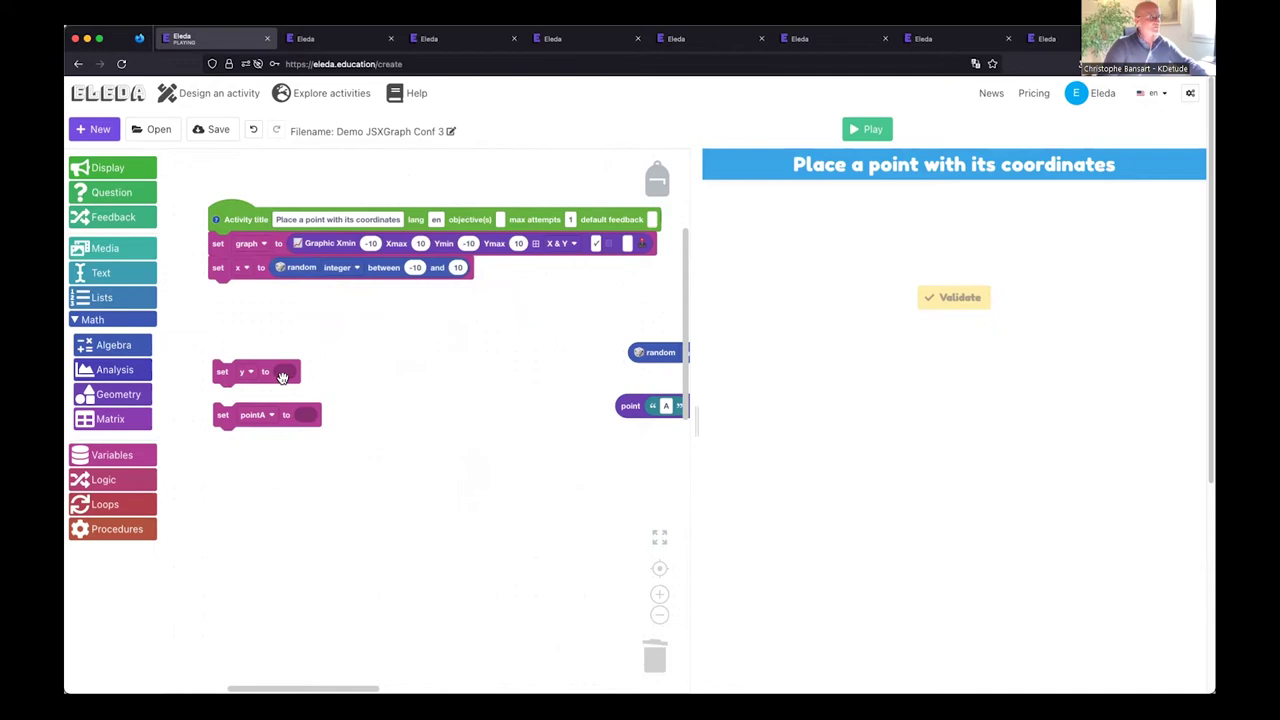
pyautogui.moveTo(266, 373); pyautogui.dragTo(262, 306)
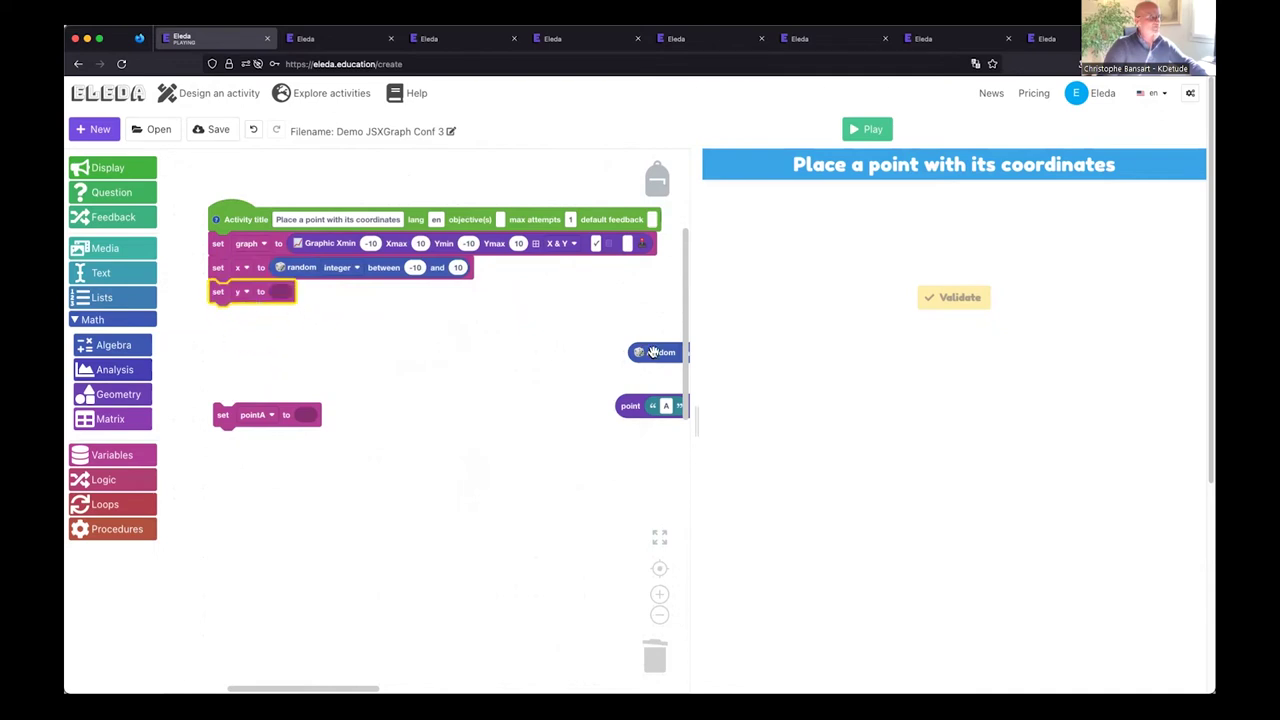
pyautogui.moveTo(640, 352); pyautogui.dragTo(291, 294)
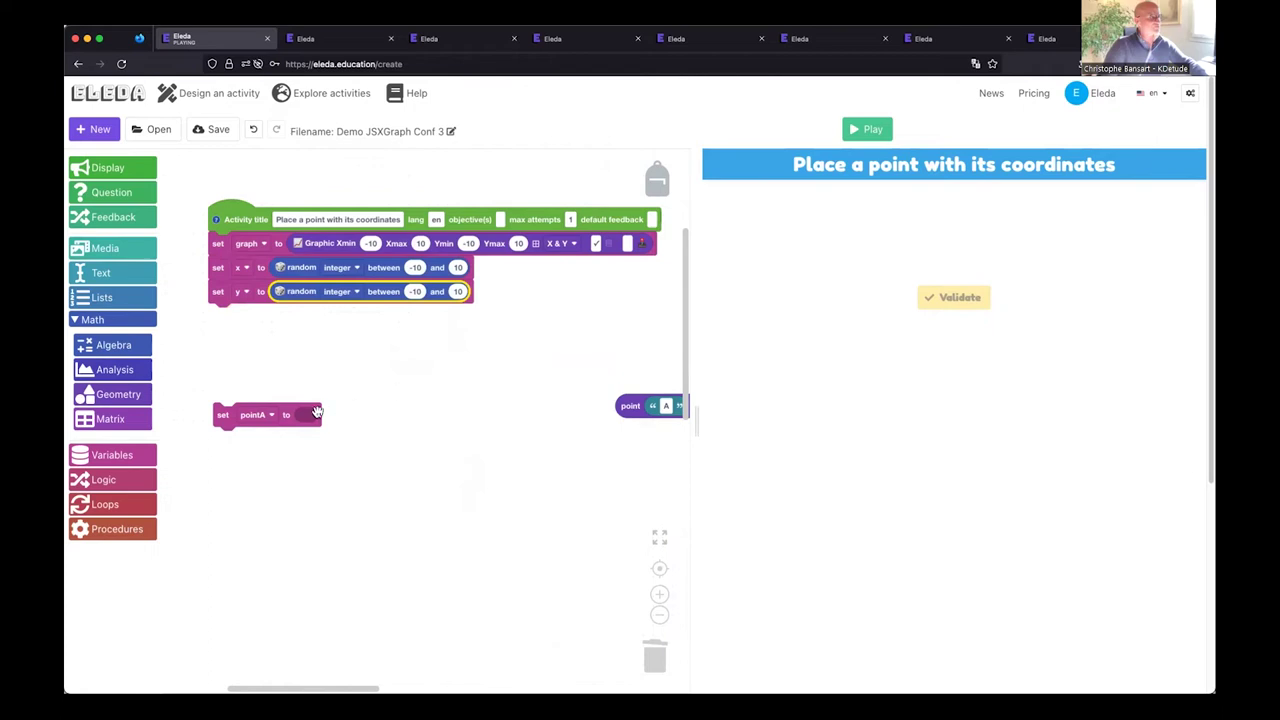
# - Attach the set pointA block beneath set y and assign it the point block labelled A with X 3, Y 3 and options enabled
pyautogui.moveTo(314, 413); pyautogui.dragTo(311, 316)
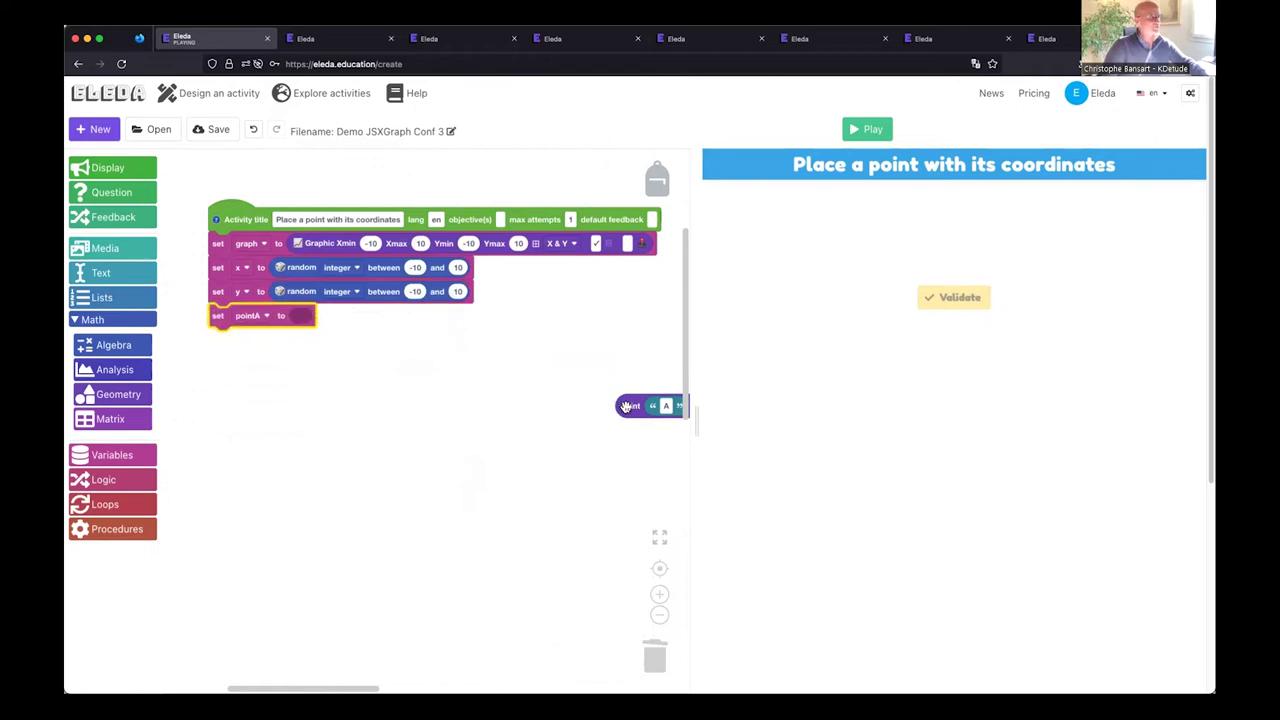
pyautogui.moveTo(625, 405); pyautogui.dragTo(272, 376)
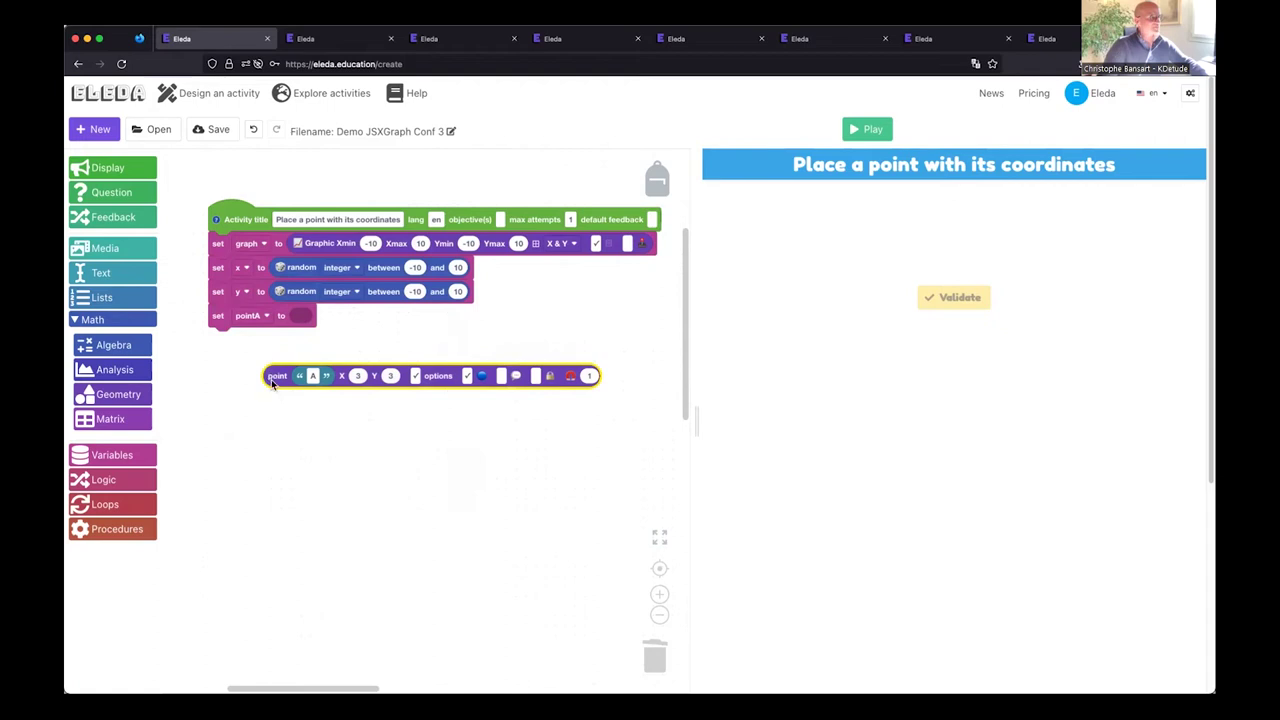
pyautogui.click(130, 398)
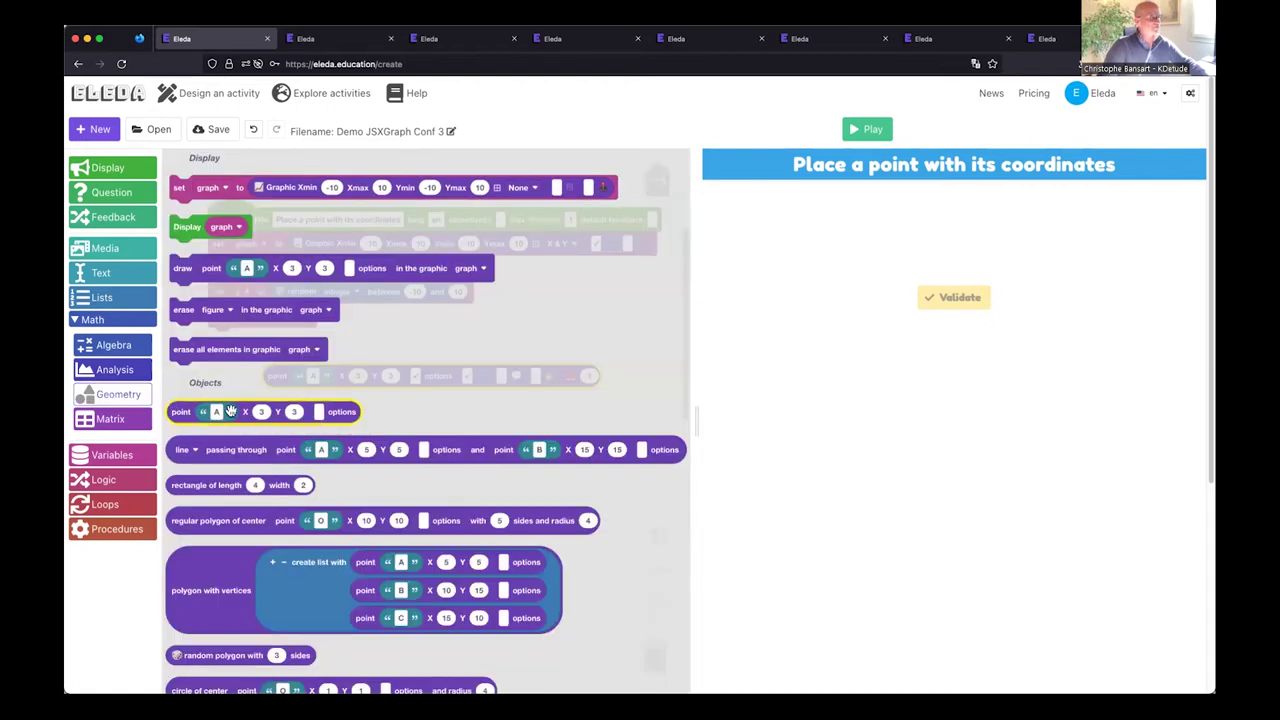
pyautogui.click(320, 386)
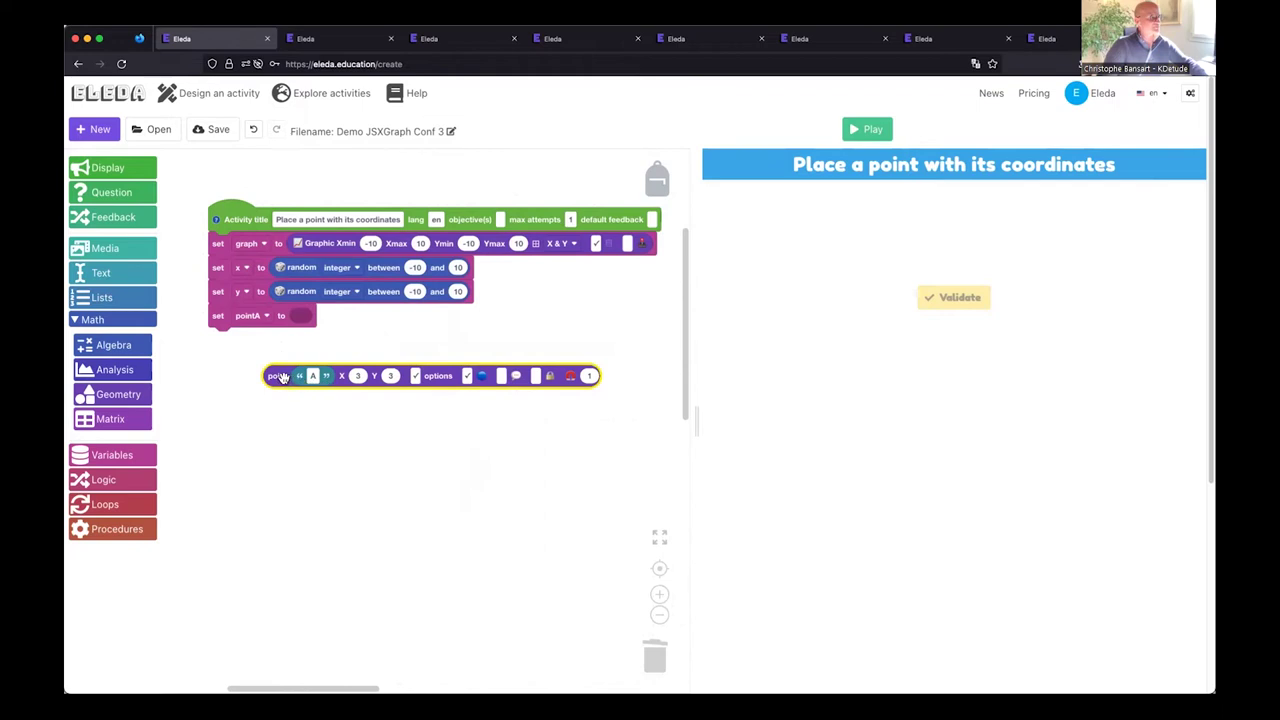
pyautogui.moveTo(285, 377); pyautogui.dragTo(310, 320)
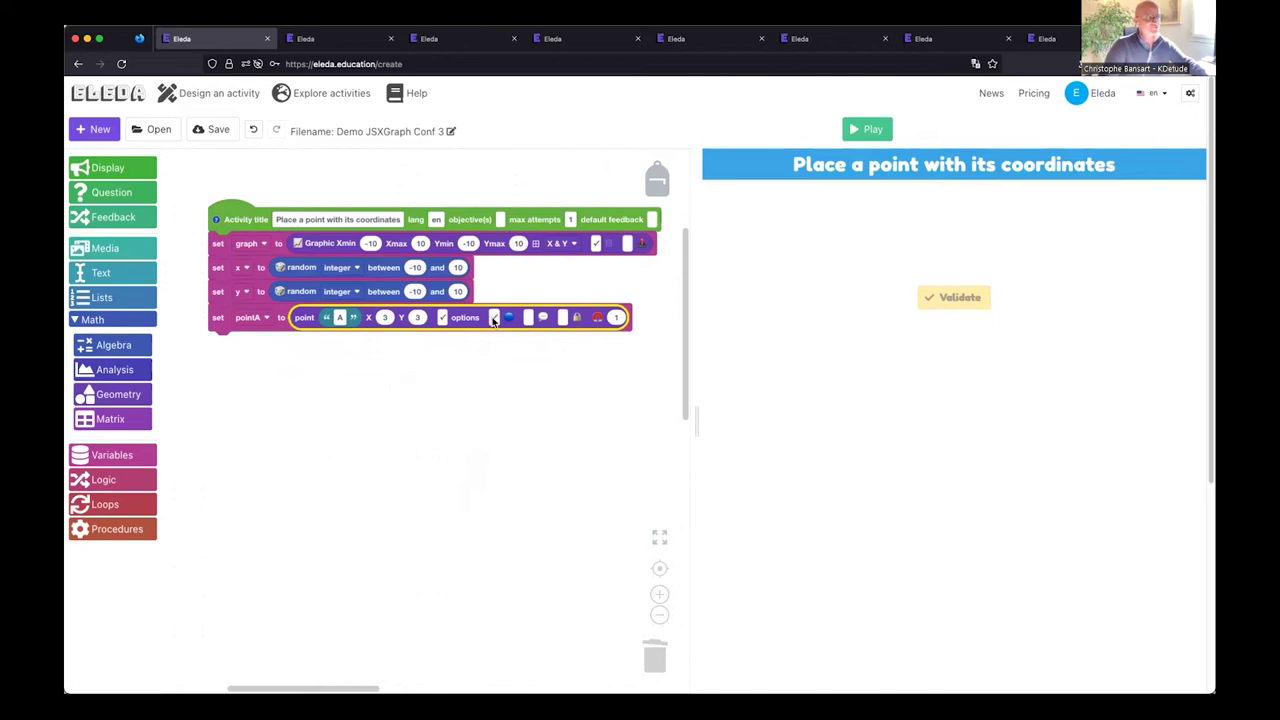
pyautogui.click(494, 318)
# - Add a Display block with the graph variable beneath set pointA and preview the activity
pyautogui.click(108, 168)
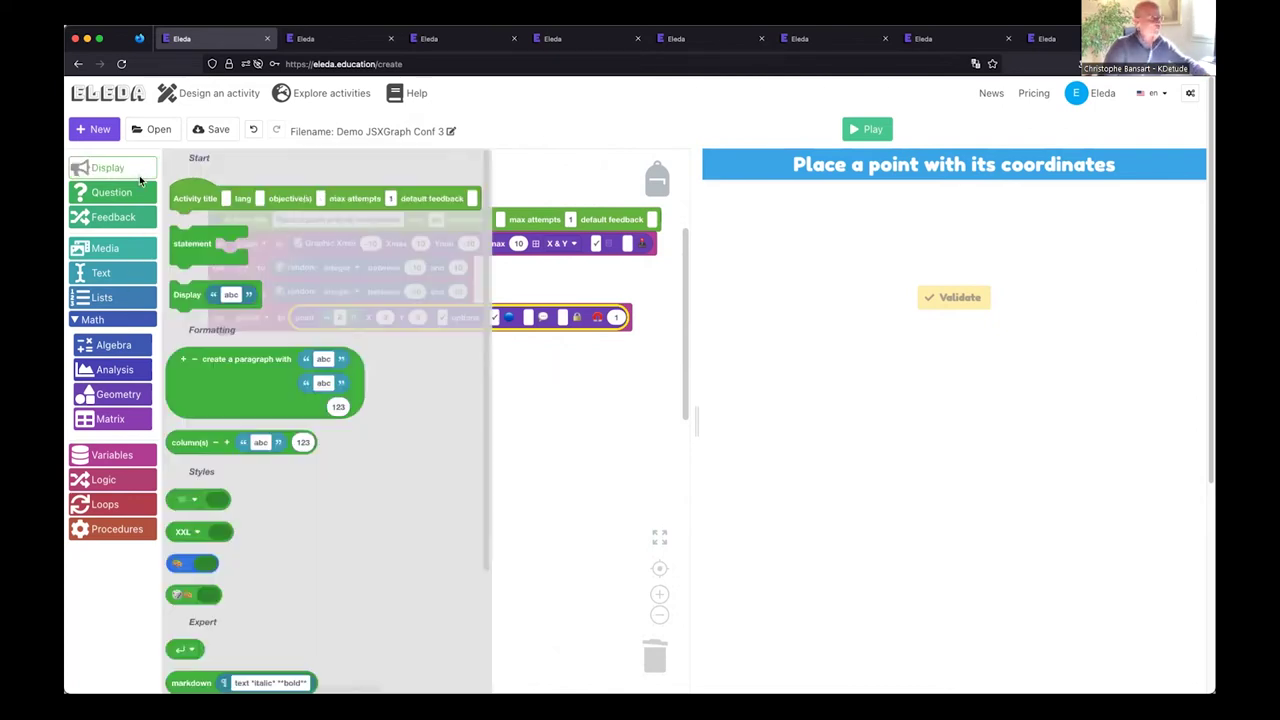
pyautogui.moveTo(190, 297); pyautogui.dragTo(225, 347)
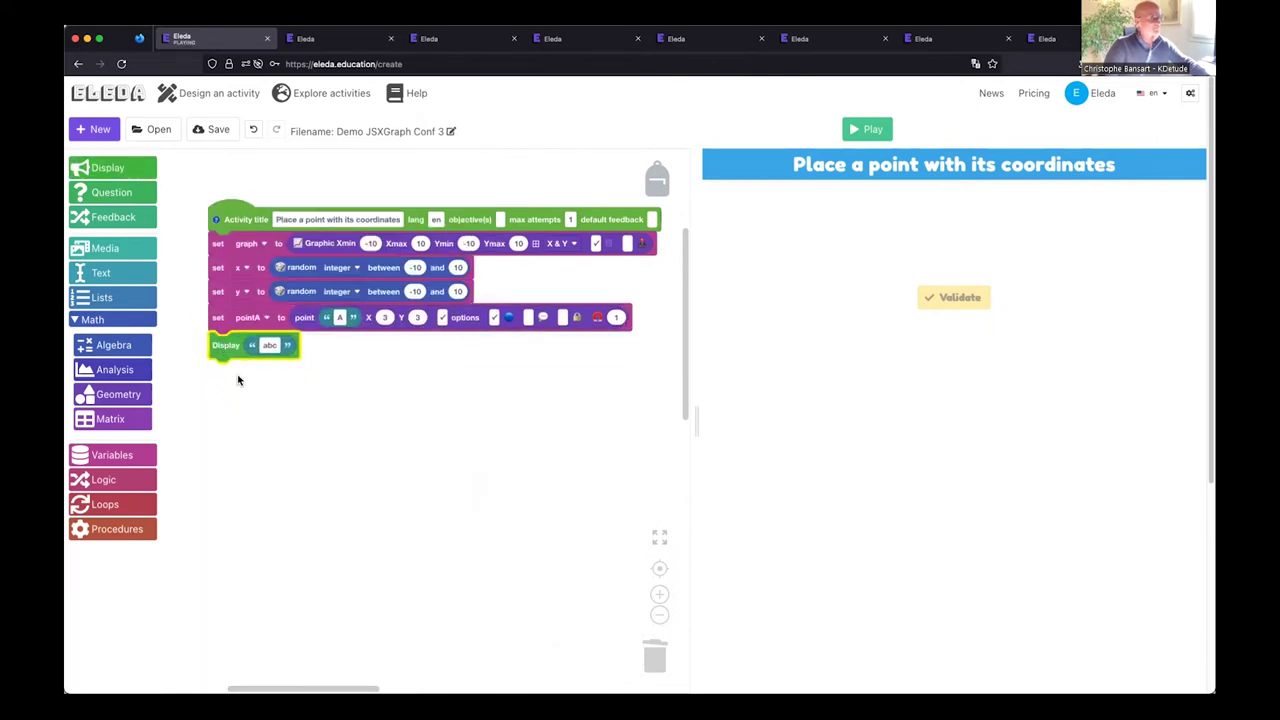
pyautogui.click(115, 457)
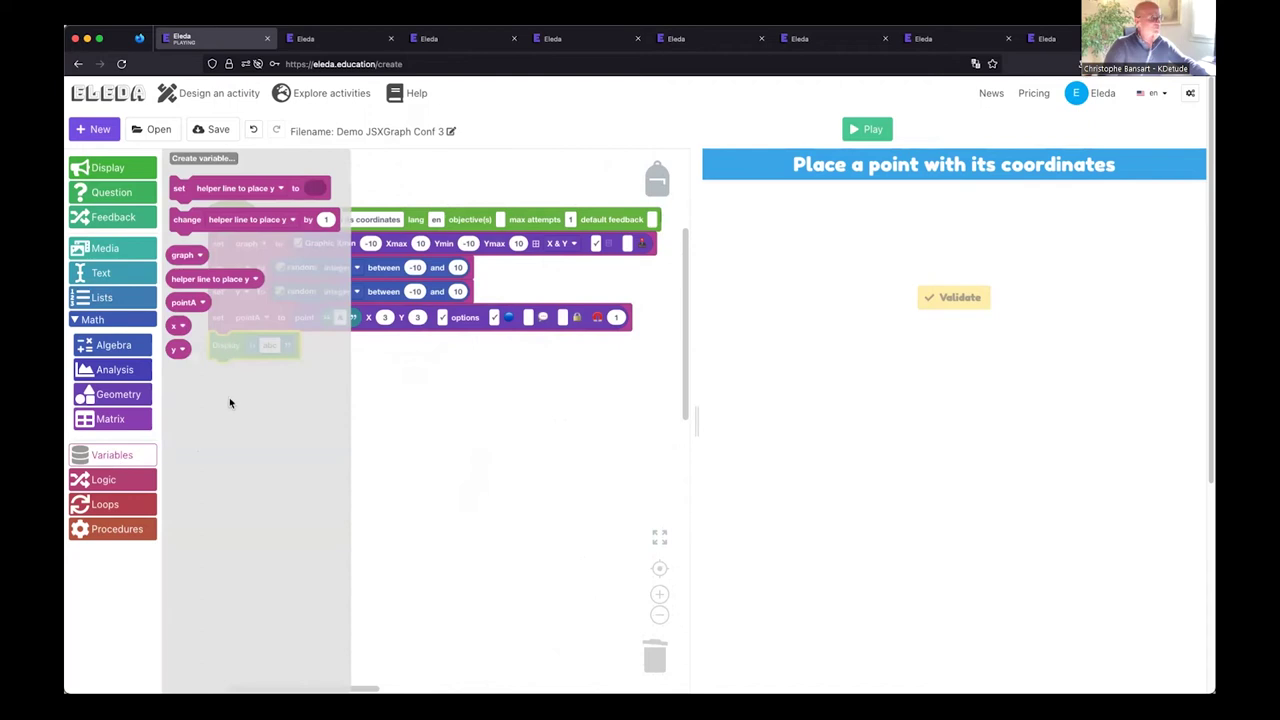
pyautogui.click(197, 259)
pyautogui.moveTo(197, 259); pyautogui.dragTo(265, 346)
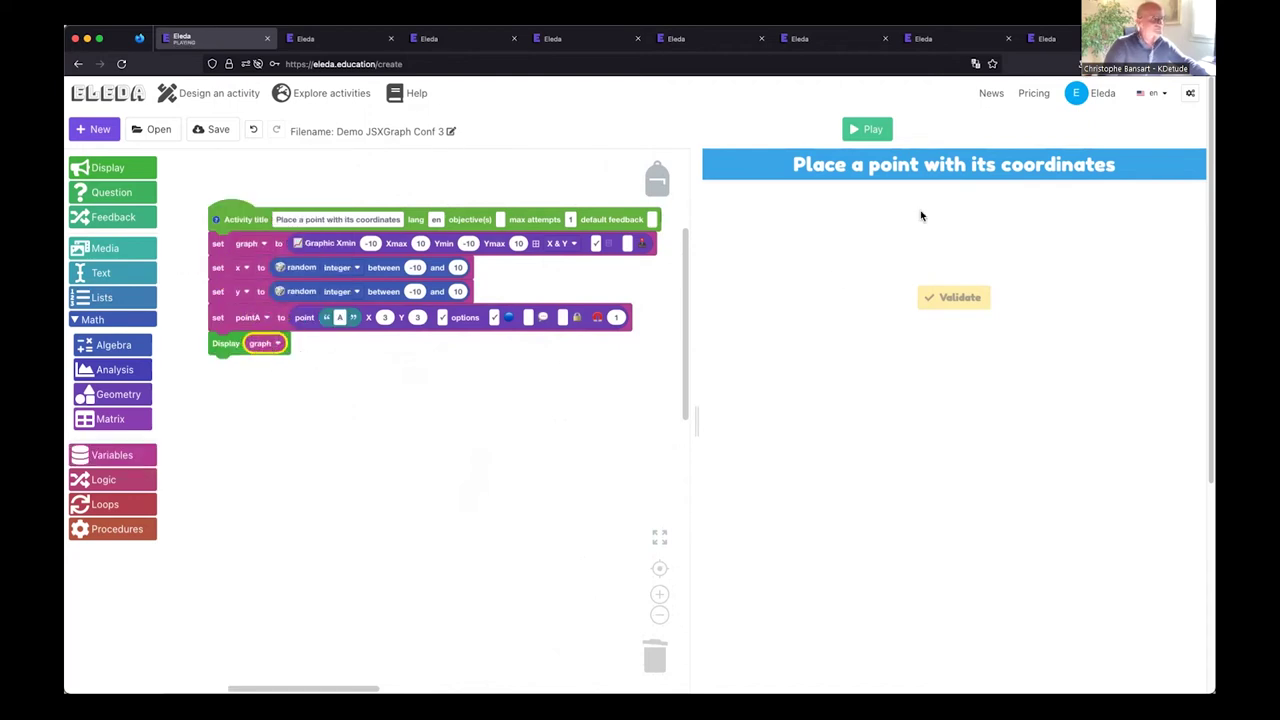
pyautogui.click(874, 131)
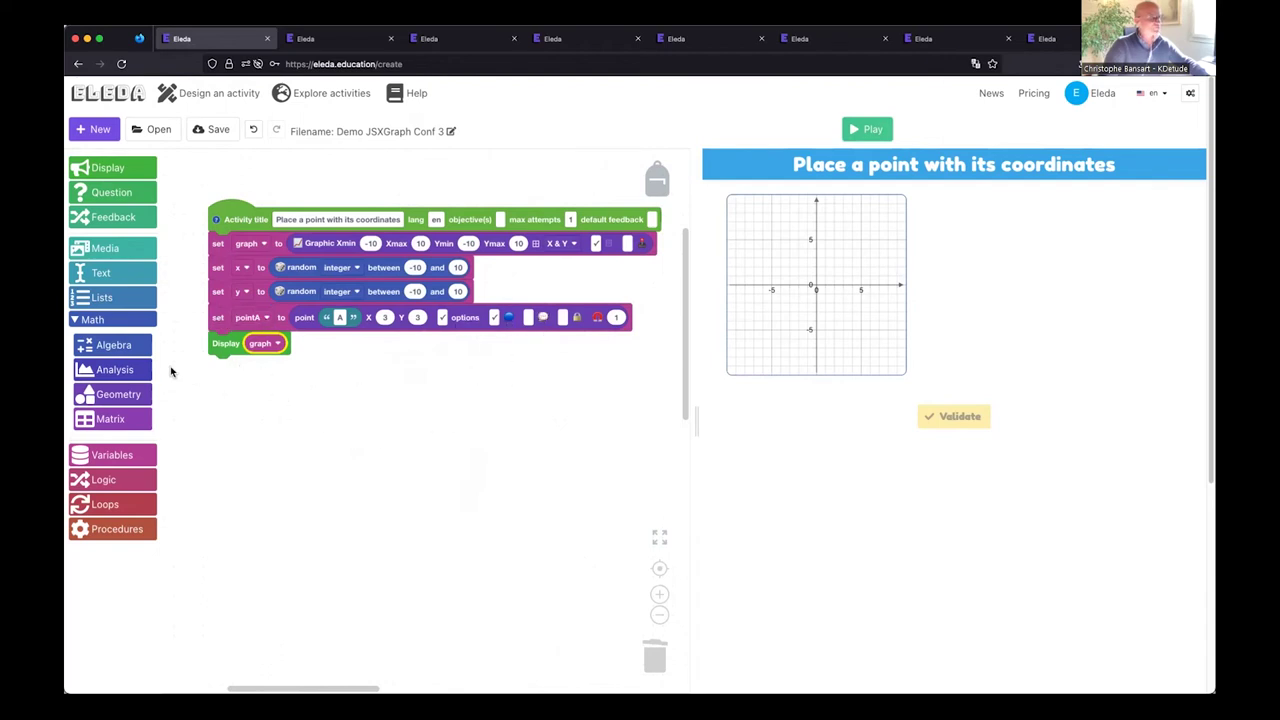
# - Insert a block drawing pointA in the graphic graph above the Display block and preview the activity
pyautogui.click(105, 395)
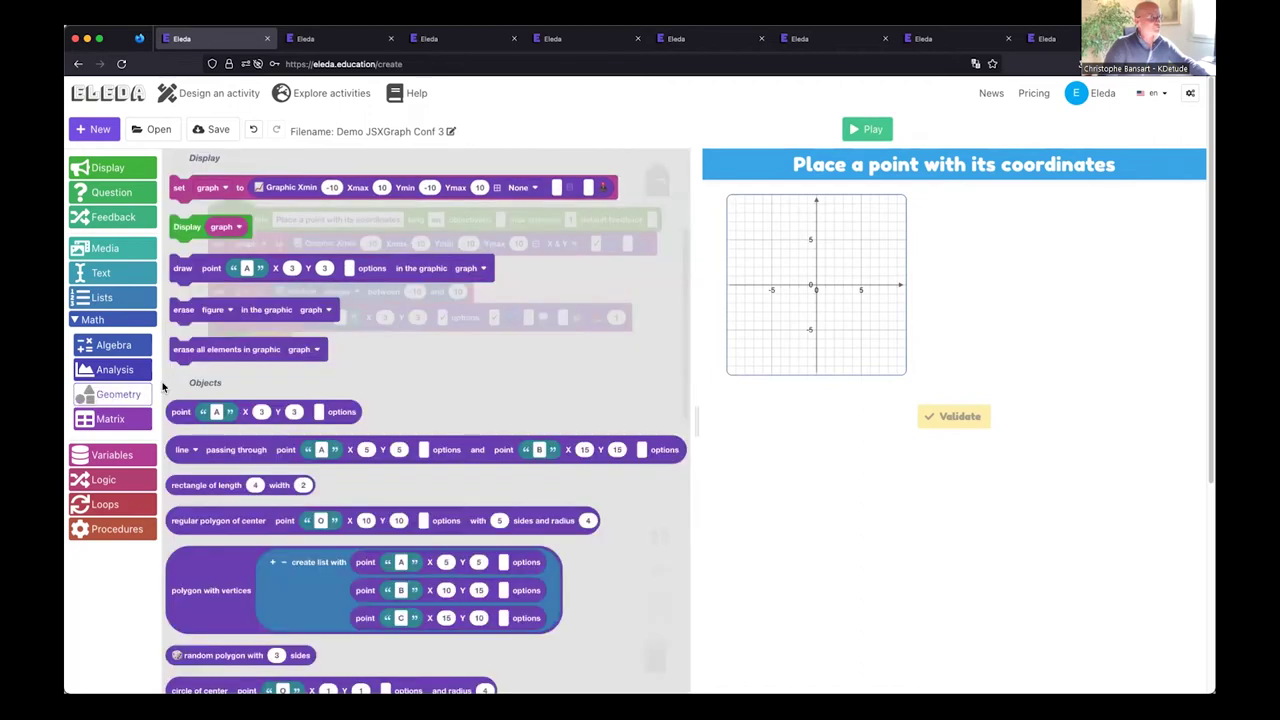
pyautogui.moveTo(189, 268)
pyautogui.mouseDown()
pyautogui.moveTo(236, 398)
pyautogui.moveTo(200, 478)
pyautogui.moveTo(118, 490)
pyautogui.mouseUp()
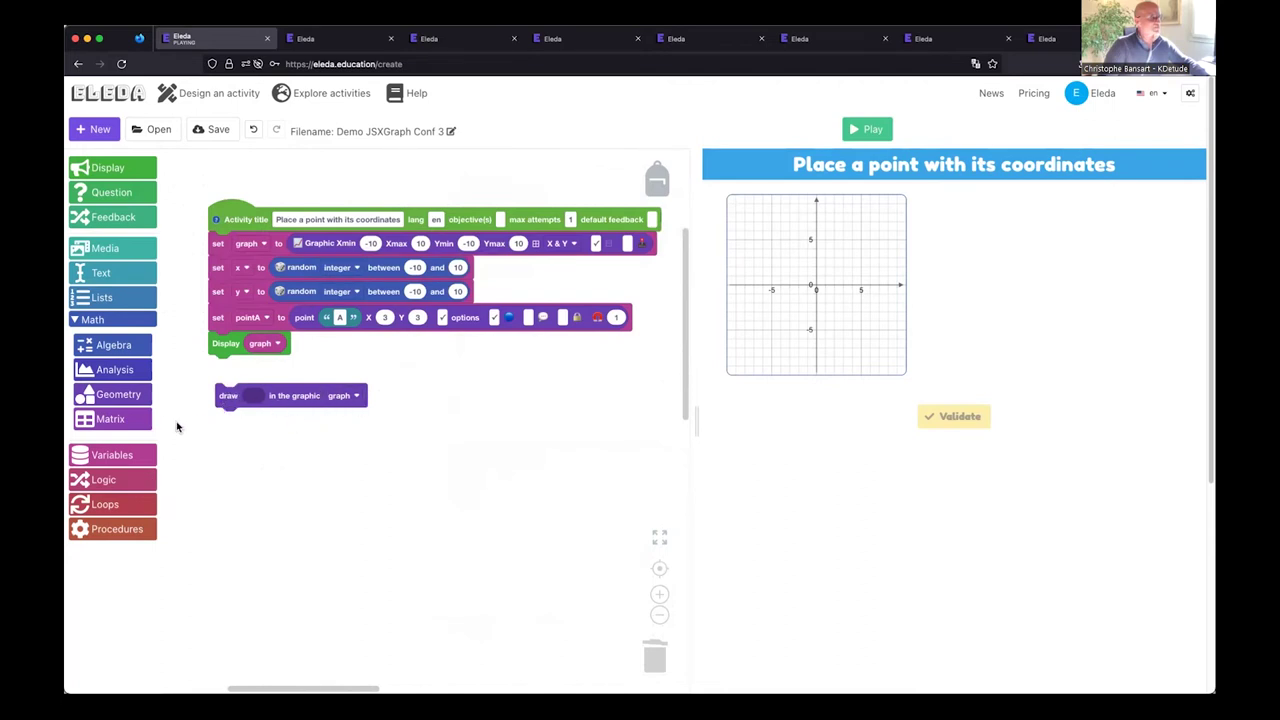
pyautogui.click(115, 456)
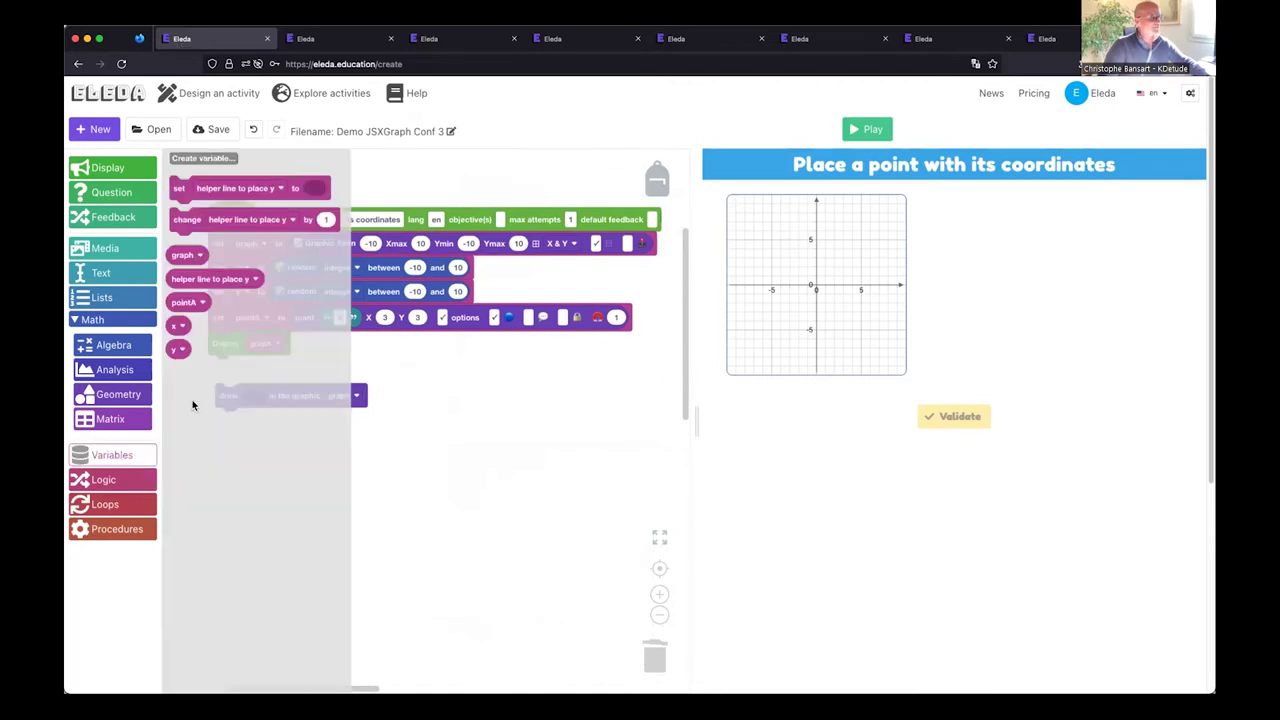
pyautogui.moveTo(182, 302)
pyautogui.mouseDown()
pyautogui.moveTo(240, 340)
pyautogui.moveTo(277, 388)
pyautogui.mouseUp()
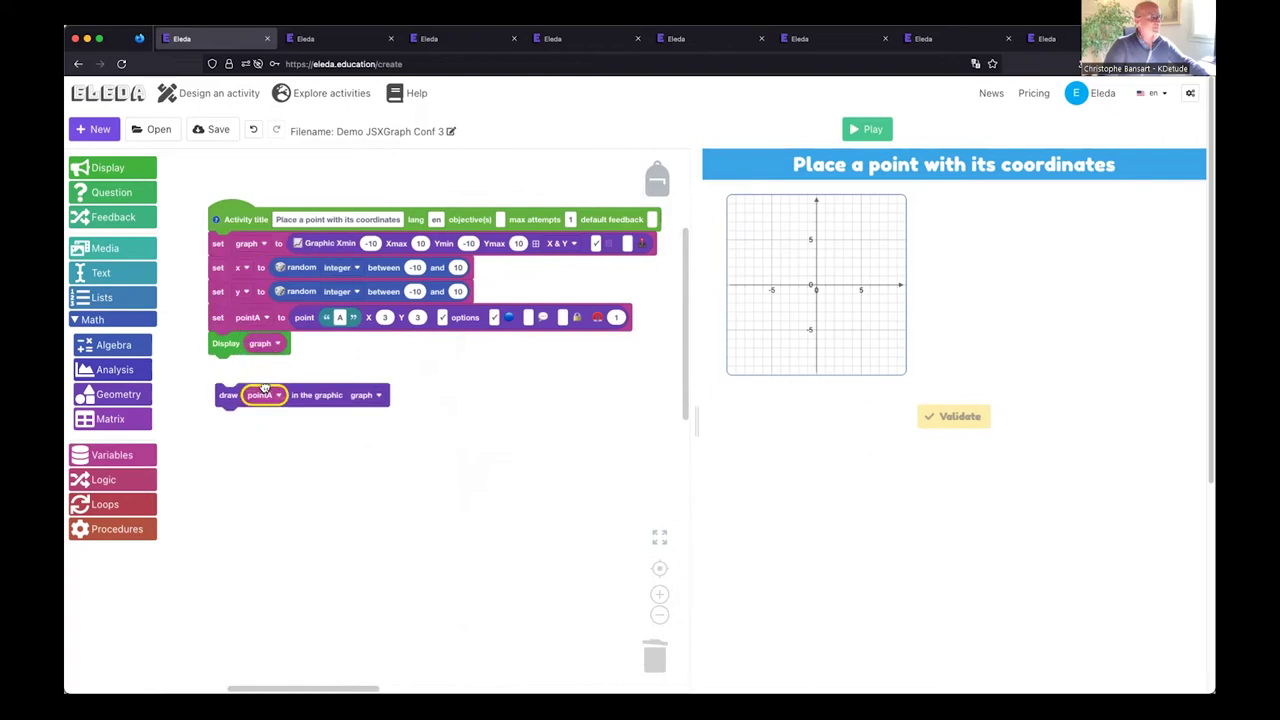
pyautogui.moveTo(263, 387); pyautogui.dragTo(258, 336)
pyautogui.click(866, 131)
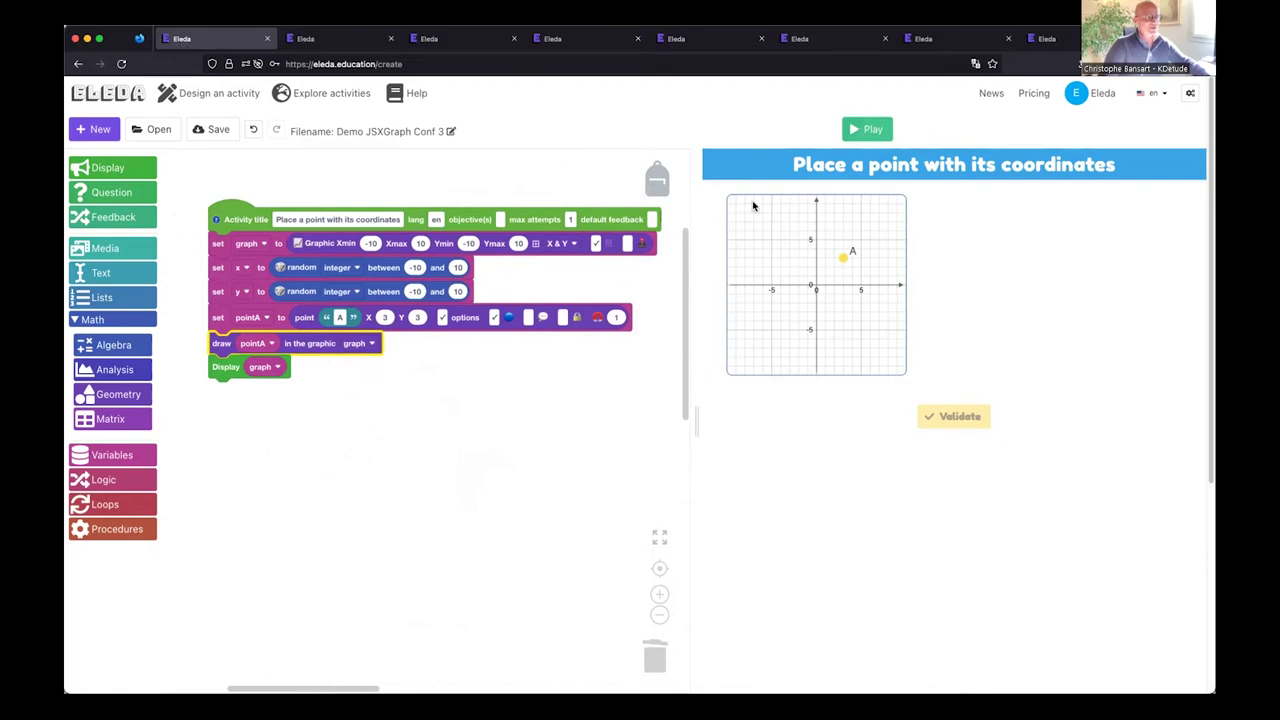
# - Preview the activity with point A locked and unlocked, and move the unlocked point to about (1, 1)
pyautogui.click(562, 318)
pyautogui.click(876, 130)
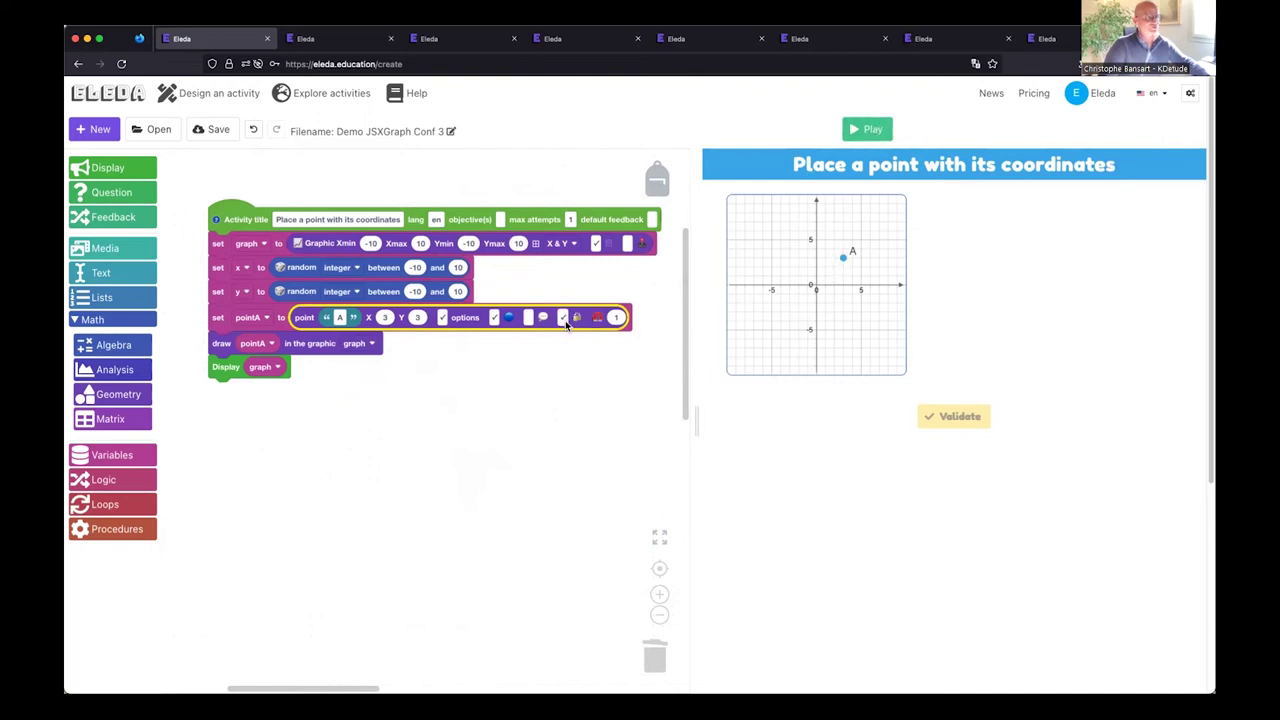
pyautogui.moveTo(843, 257); pyautogui.dragTo(824, 278)
# - Remove the draw and Display blocks, and attach the statement block "Place the point A to the coordinates (x,y)" beneath set pointA
pyautogui.moveTo(219, 345)
pyautogui.mouseDown()
pyautogui.moveTo(219, 405)
pyautogui.moveTo(122, 415)
pyautogui.mouseUp()
pyautogui.scroll(-3, 325, 469)
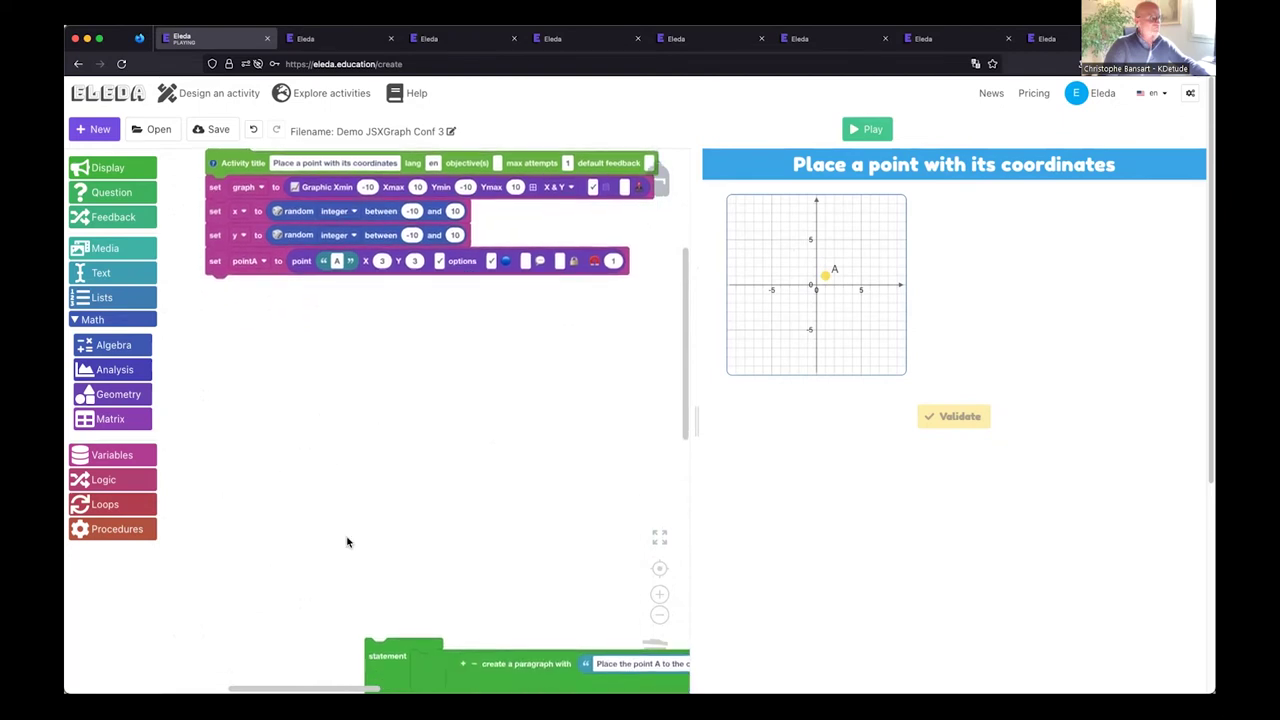
pyautogui.moveTo(385, 658); pyautogui.dragTo(230, 308)
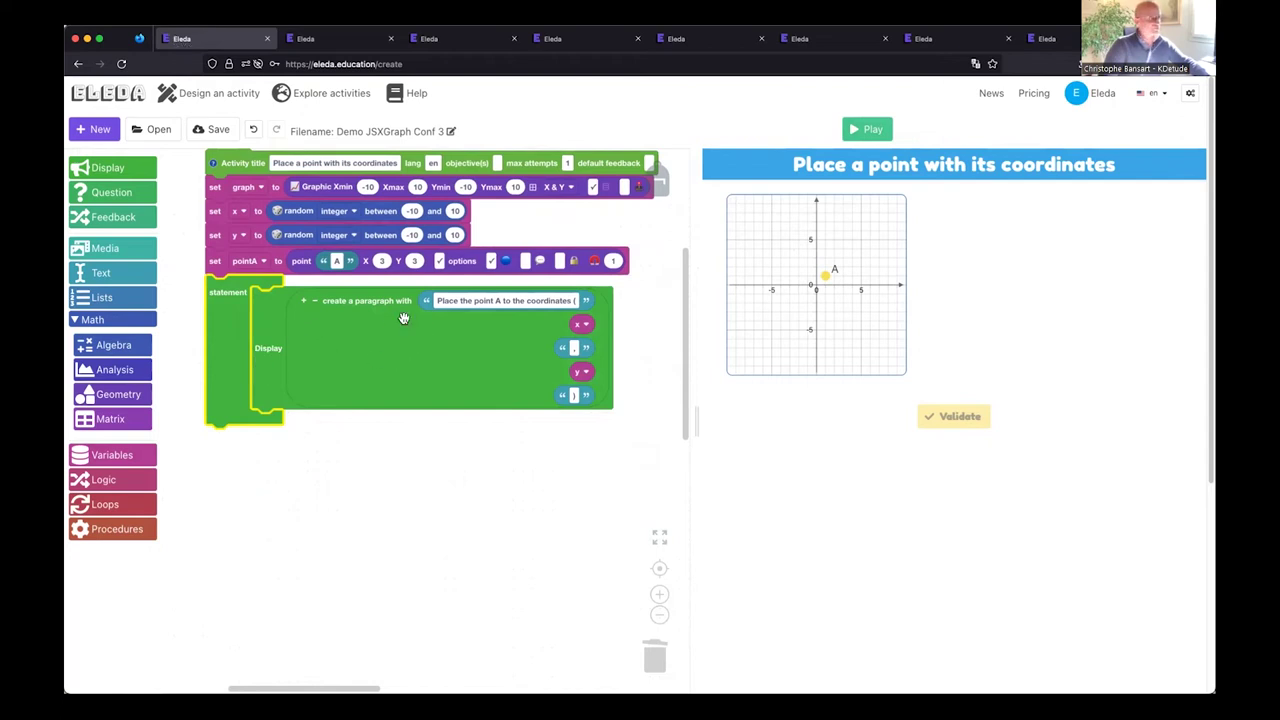
pyautogui.click(450, 304)
# - Preview the activity several times to check the random coordinates in the statement text
pyautogui.click(862, 129)
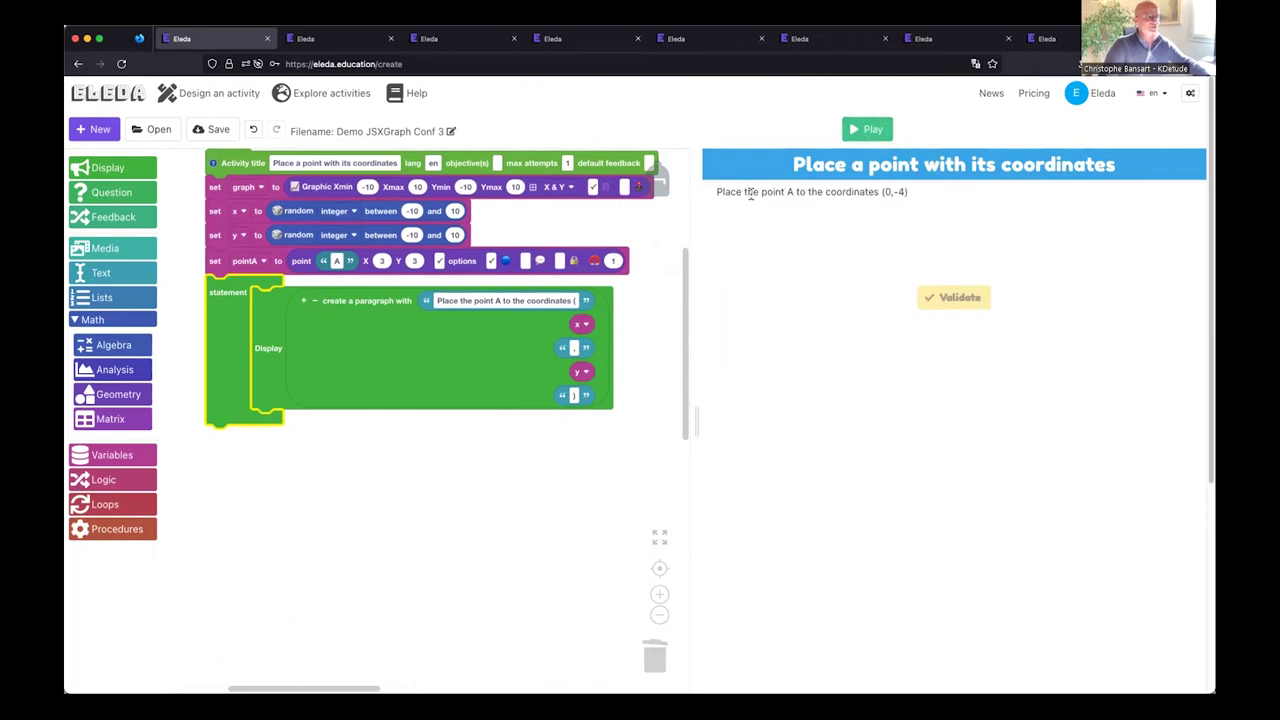
pyautogui.moveTo(750, 195); pyautogui.dragTo(916, 191)
pyautogui.click(866, 168)
pyautogui.click(871, 133)
pyautogui.click(853, 131)
# - Add the draw pointA and XXL graph Display blocks inside the statement, and test moving point A to about (2, 2) in the preview
pyautogui.moveTo(381, 576); pyautogui.dragTo(352, 422)
pyautogui.scroll(4, 337, 565)
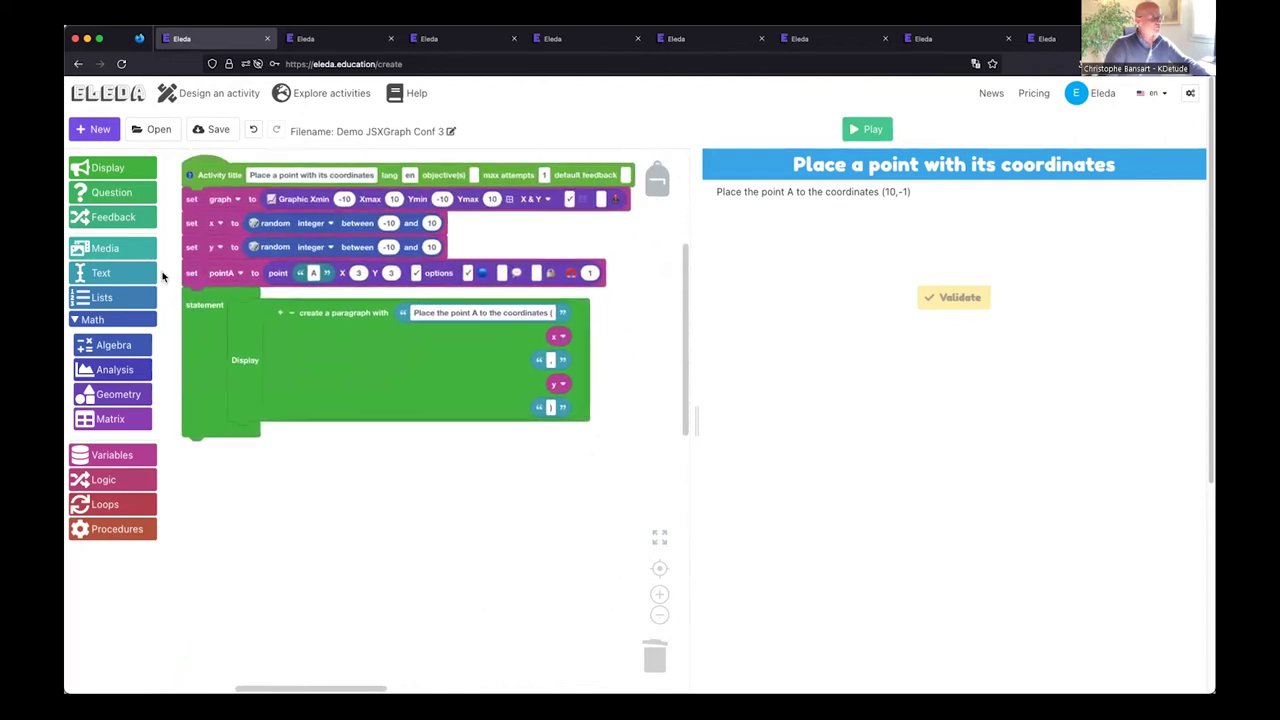
pyautogui.scroll(-3, 455, 540)
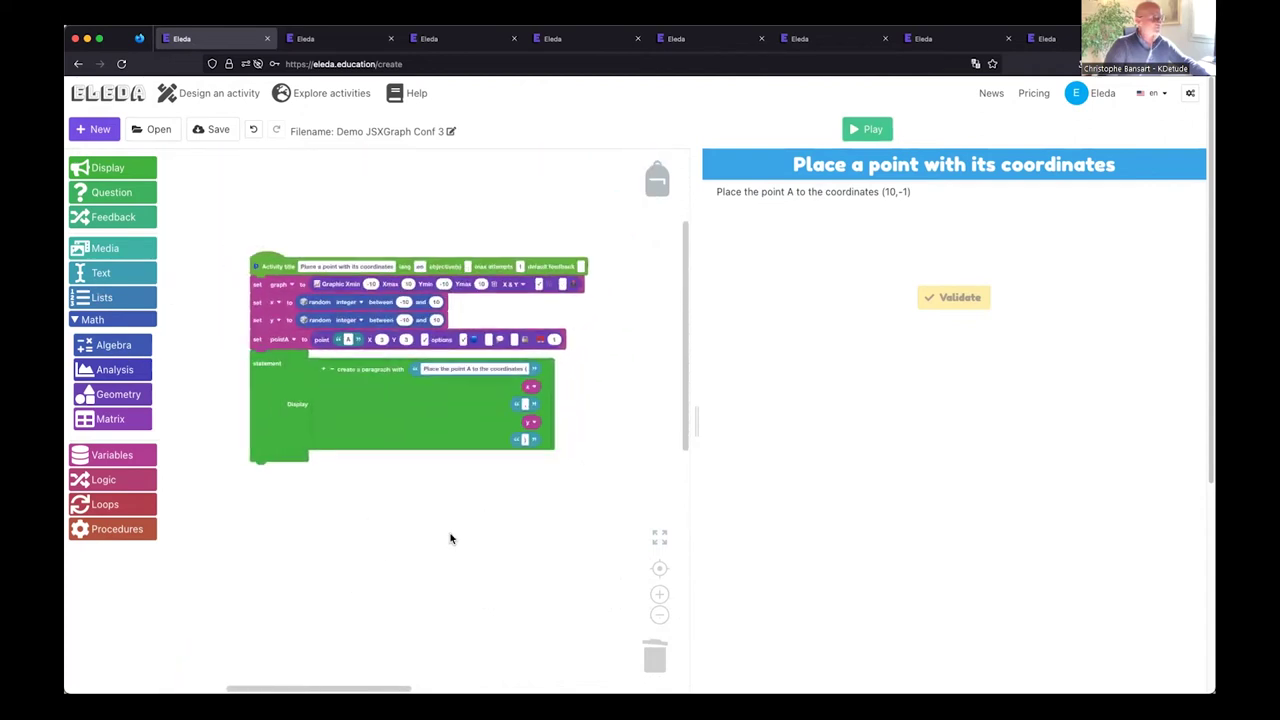
pyautogui.moveTo(499, 558); pyautogui.dragTo(463, 470)
pyautogui.moveTo(645, 410); pyautogui.dragTo(281, 383)
pyautogui.scroll(3, 340, 449)
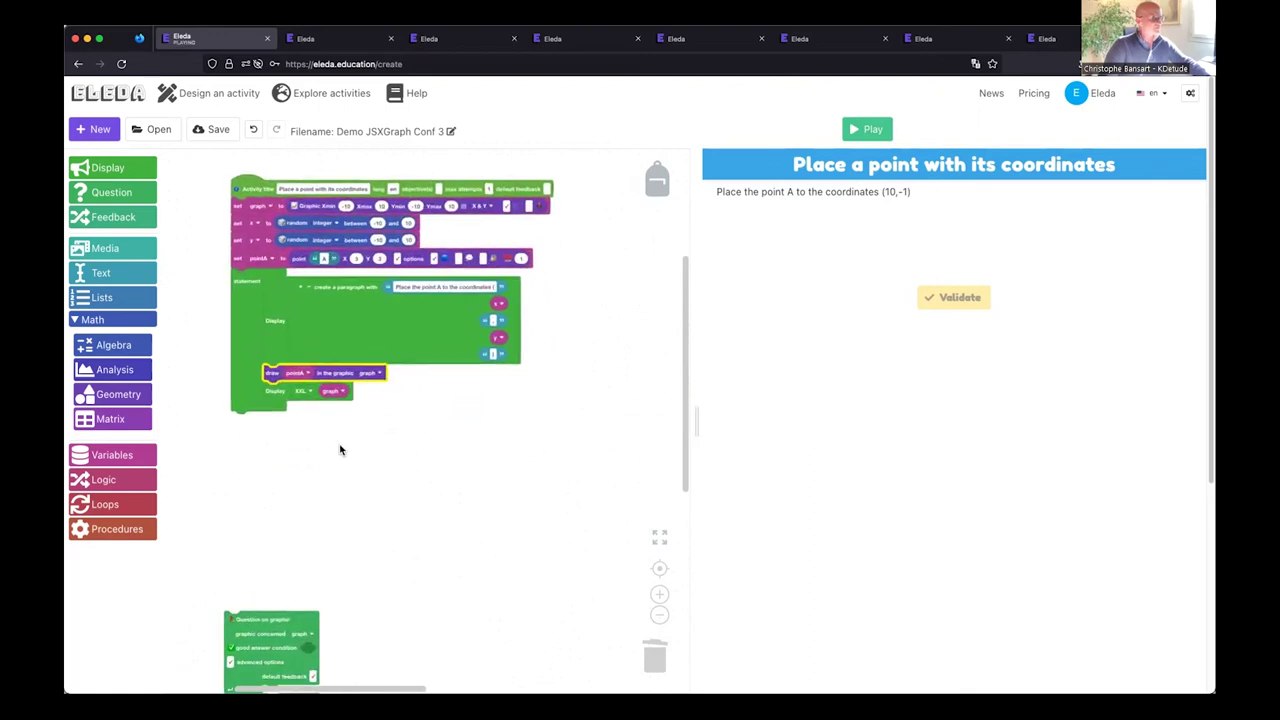
pyautogui.scroll(2, 330, 440)
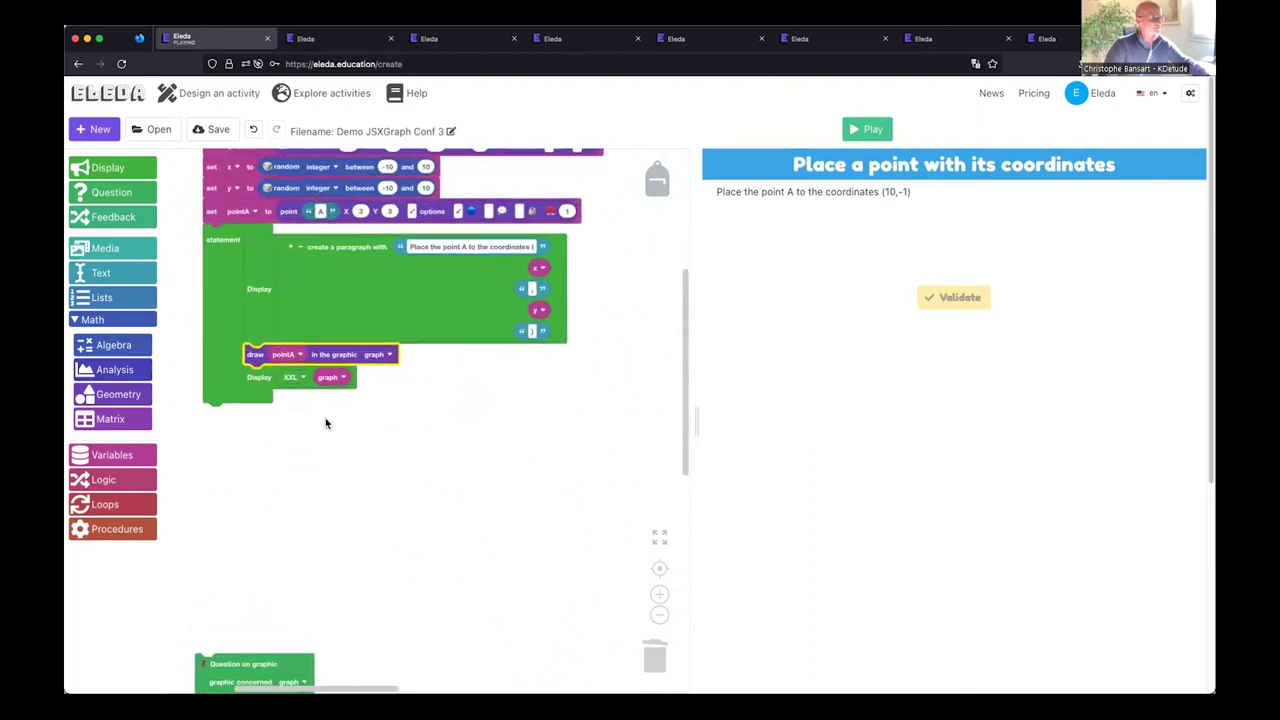
pyautogui.click(872, 130)
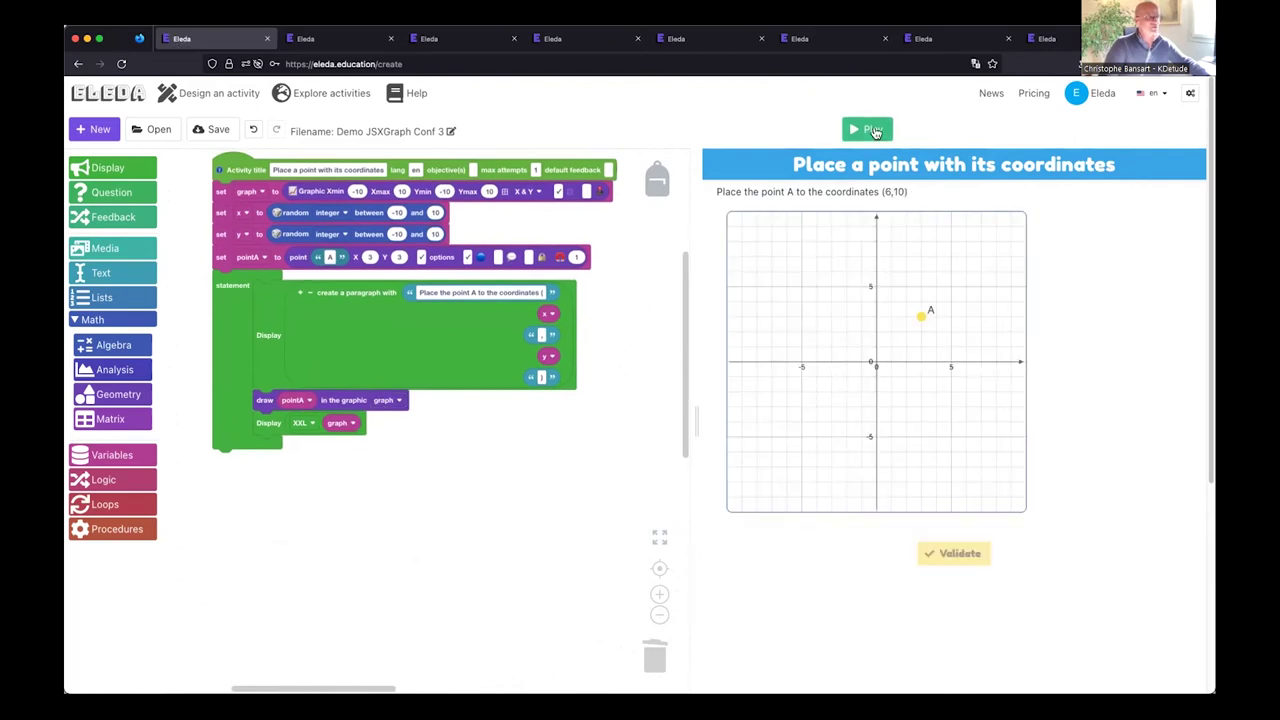
pyautogui.moveTo(923, 314)
pyautogui.mouseDown()
pyautogui.moveTo(883, 300)
pyautogui.moveTo(918, 358)
pyautogui.moveTo(912, 330)
pyautogui.mouseUp()
# - Attach the Question on graphic block beneath the statement and plug in the good answer condition comparing pointA's coordinates with x and y
pyautogui.scroll(-2, 430, 480)
pyautogui.moveTo(300, 668); pyautogui.dragTo(305, 422)
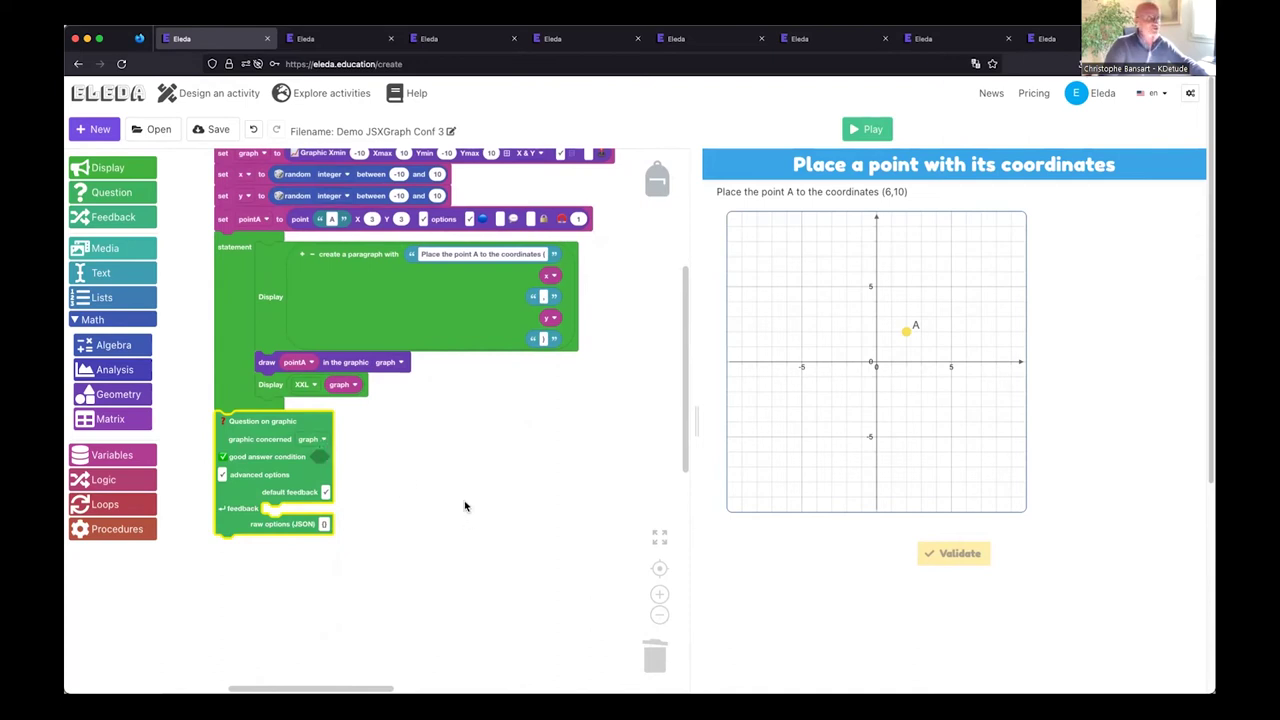
pyautogui.scroll(-3, 462, 480)
pyautogui.scroll(-3, 486, 526)
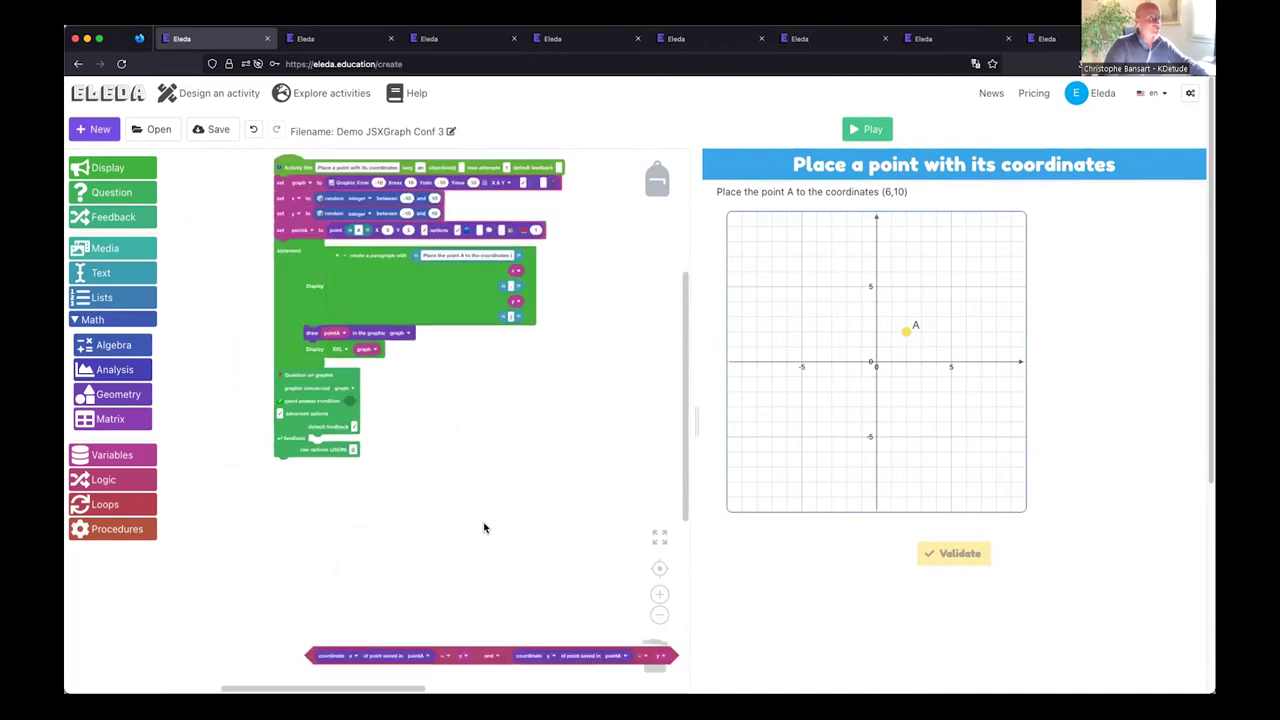
pyautogui.scroll(1, 484, 528)
pyautogui.moveTo(480, 653); pyautogui.dragTo(538, 410)
pyautogui.scroll(5, 512, 477)
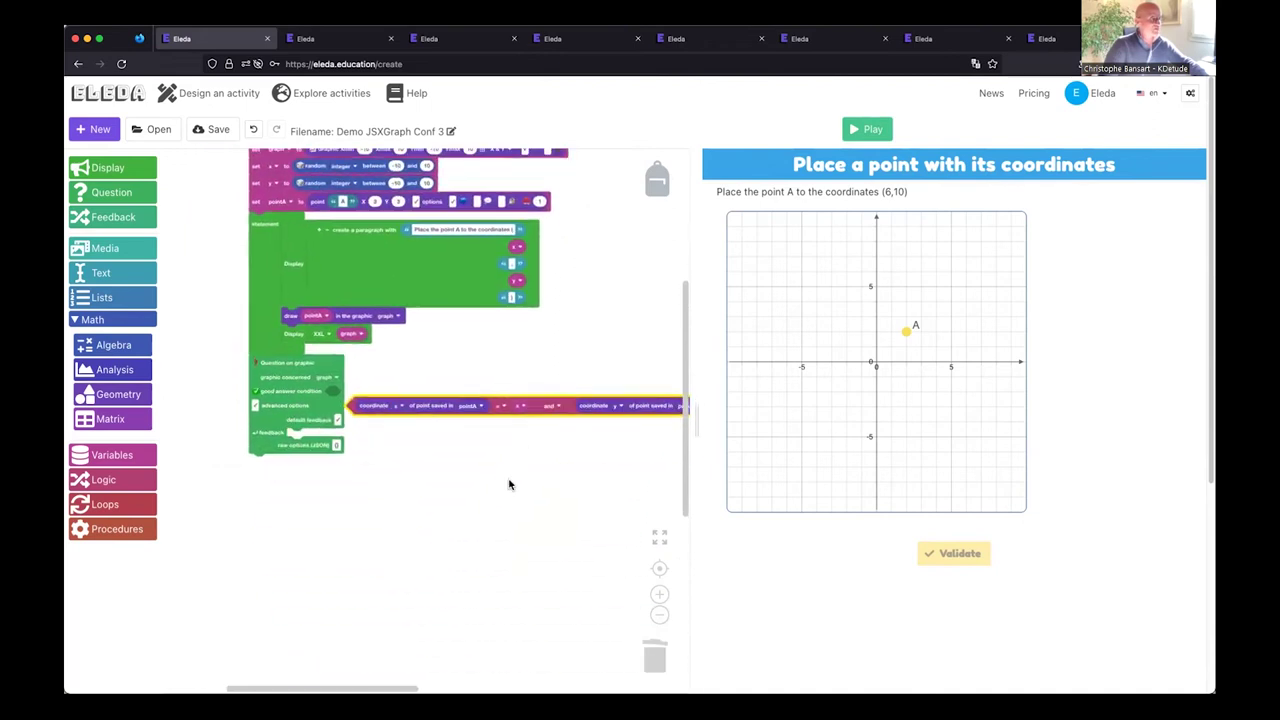
pyautogui.moveTo(527, 467); pyautogui.dragTo(466, 454)
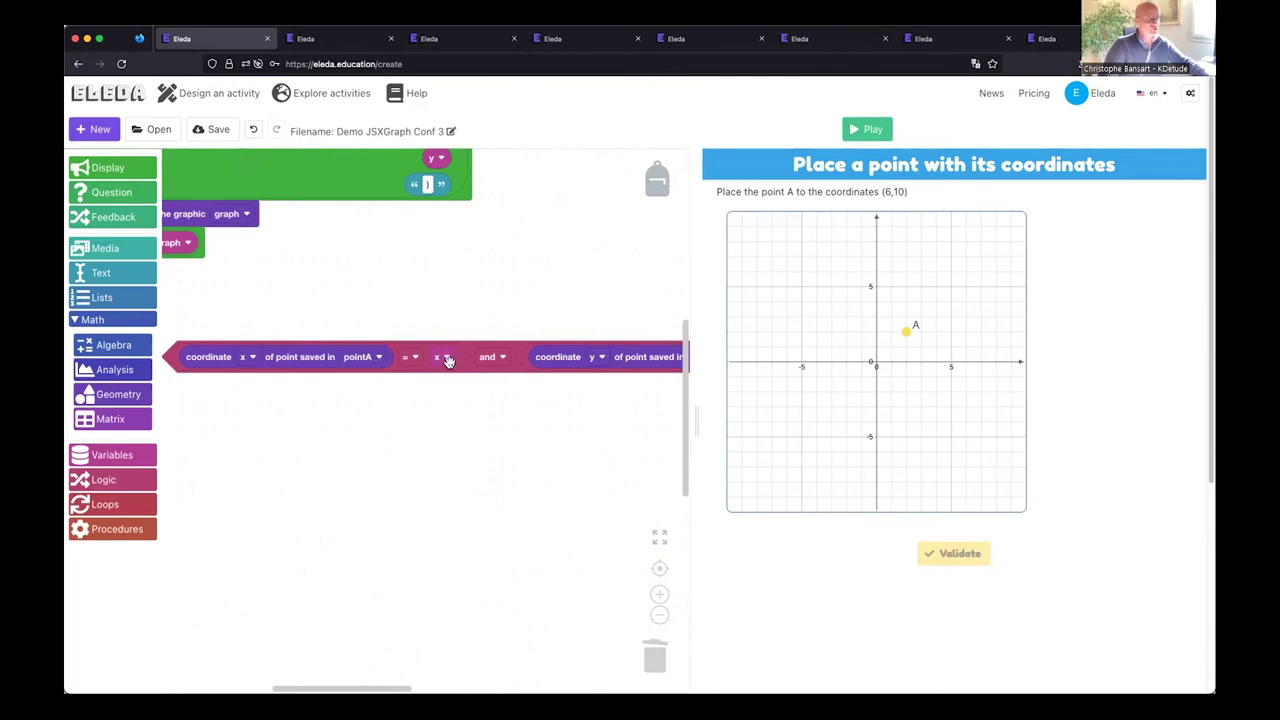
pyautogui.moveTo(564, 420); pyautogui.dragTo(411, 423)
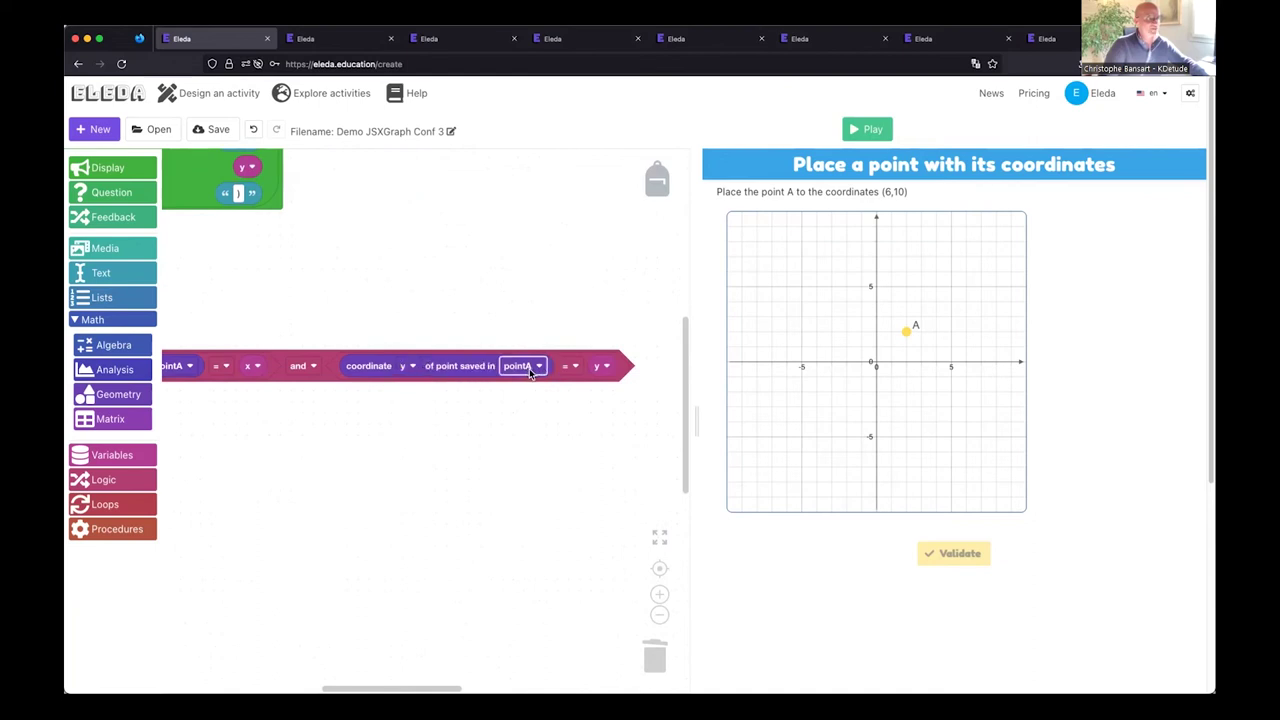
pyautogui.moveTo(351, 429); pyautogui.dragTo(674, 461)
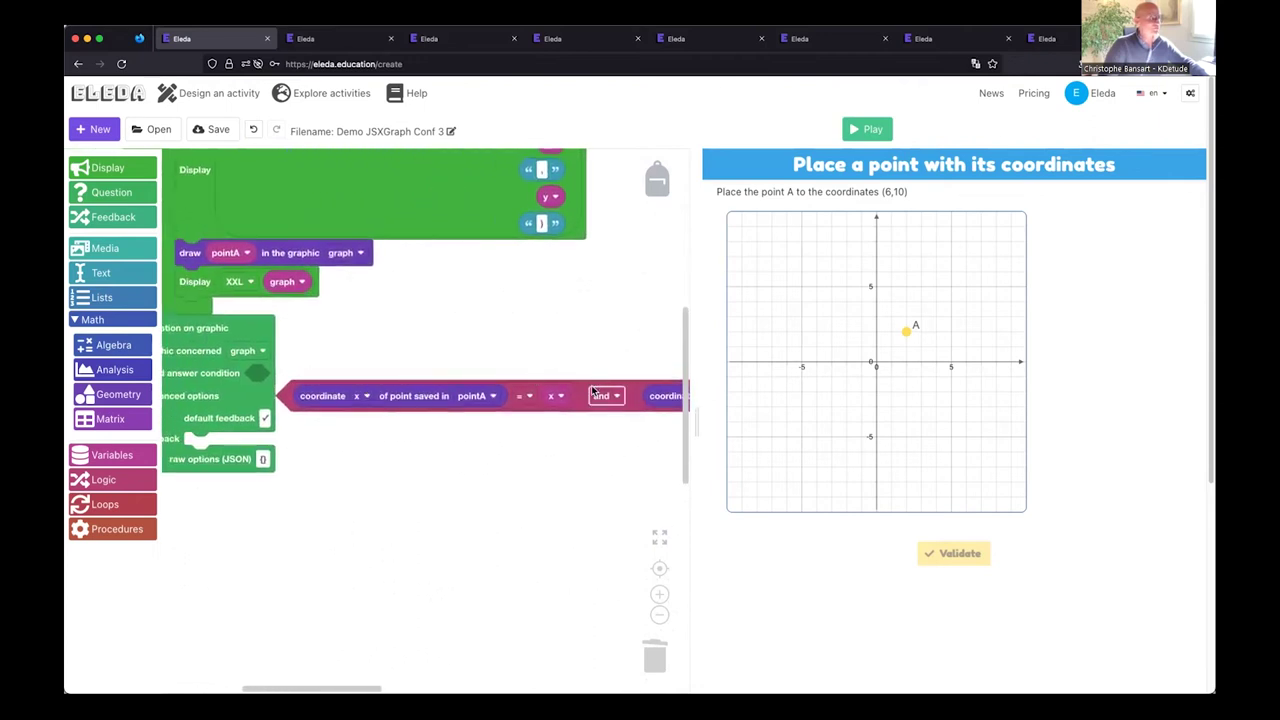
pyautogui.moveTo(590, 388); pyautogui.dragTo(554, 368)
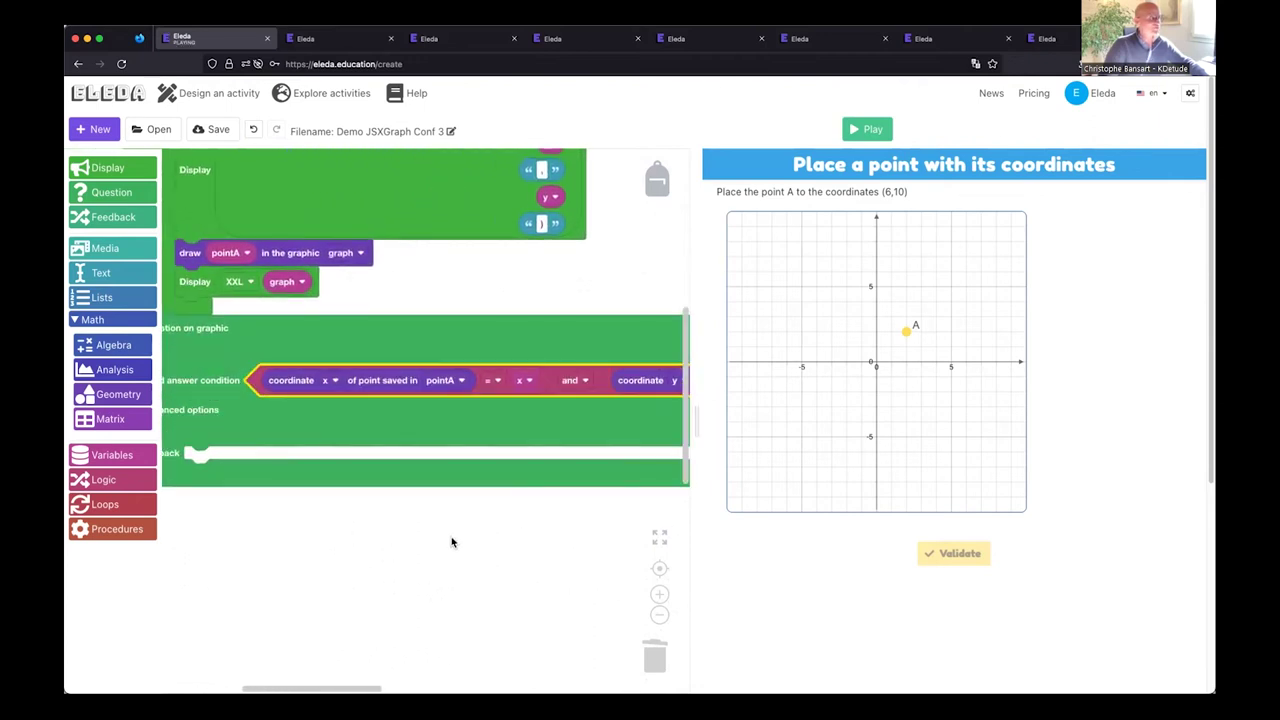
pyautogui.scroll(-3, 450, 543)
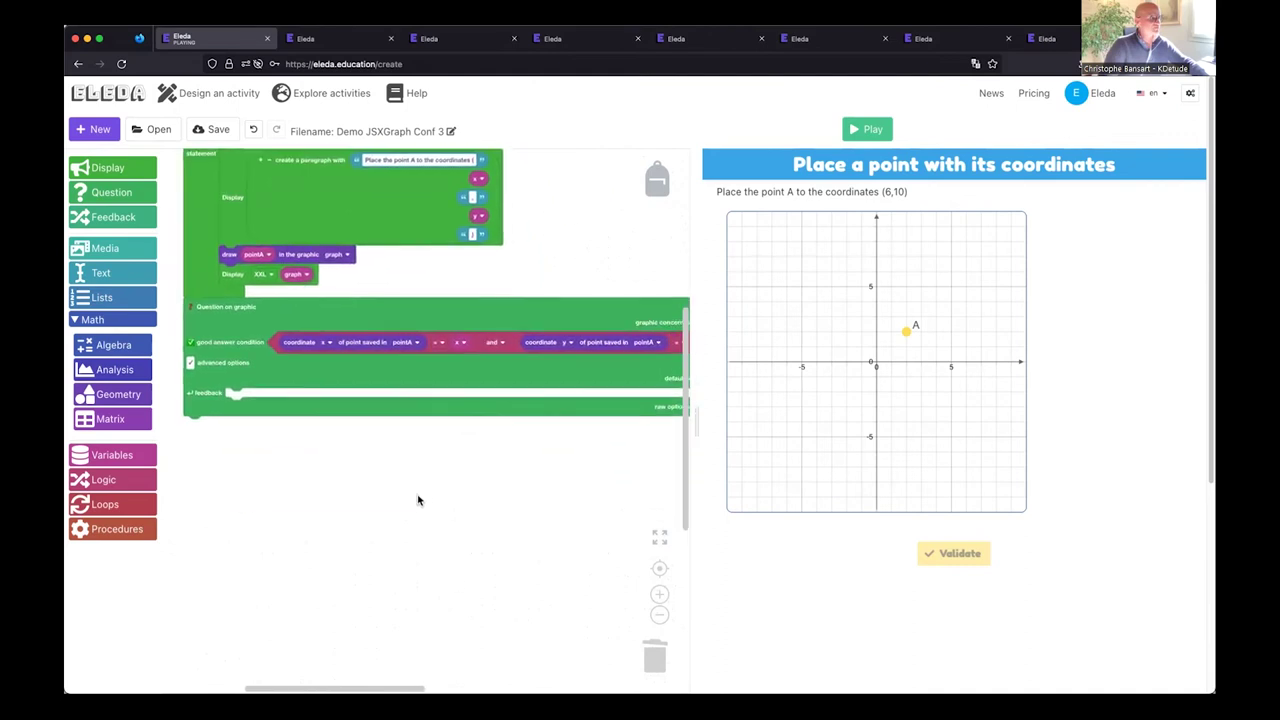
# - Test the activity by validating point A at about (3, 8), then replay and validate with the point left at its starting position
pyautogui.click(879, 130)
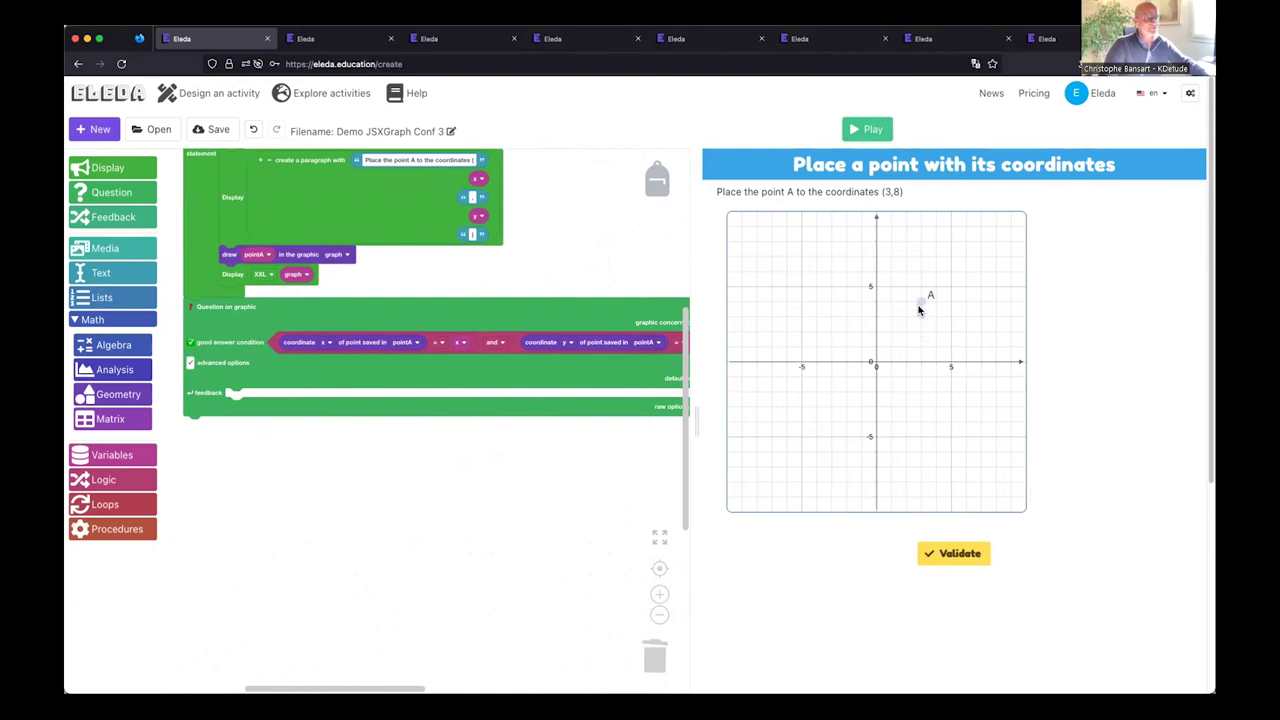
pyautogui.moveTo(918, 313); pyautogui.dragTo(917, 244)
pyautogui.click(960, 560)
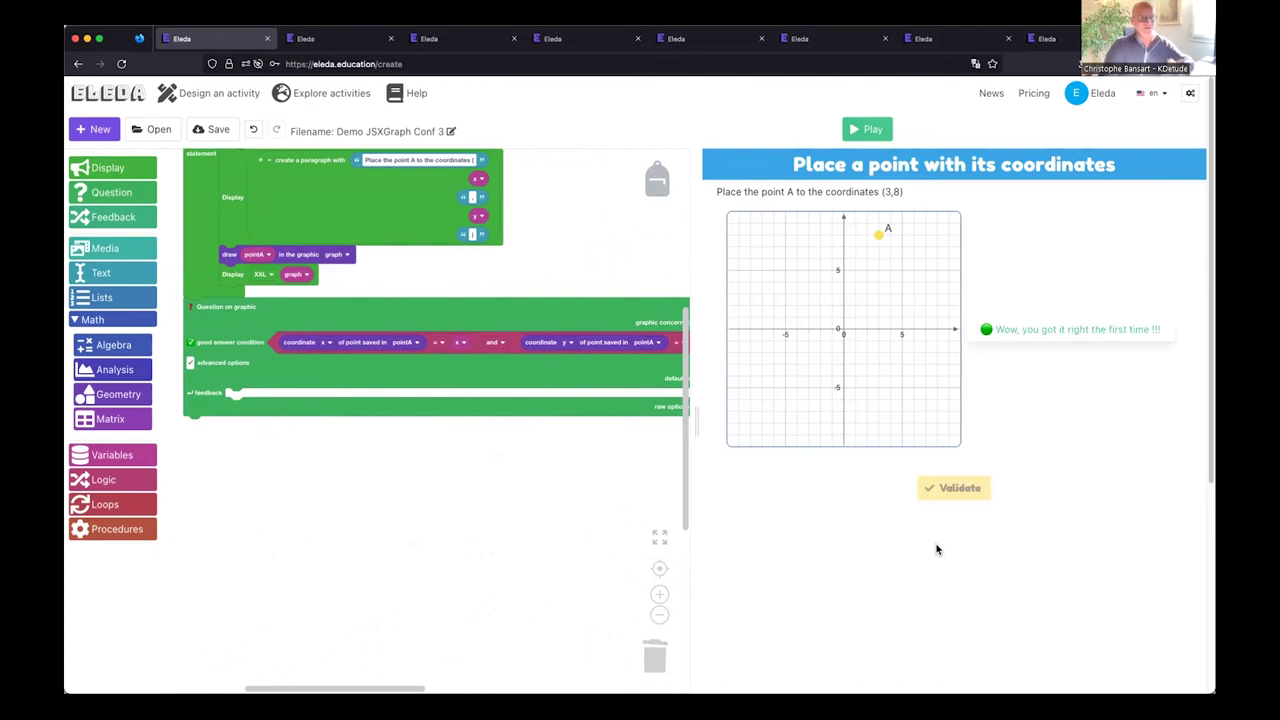
pyautogui.click(876, 131)
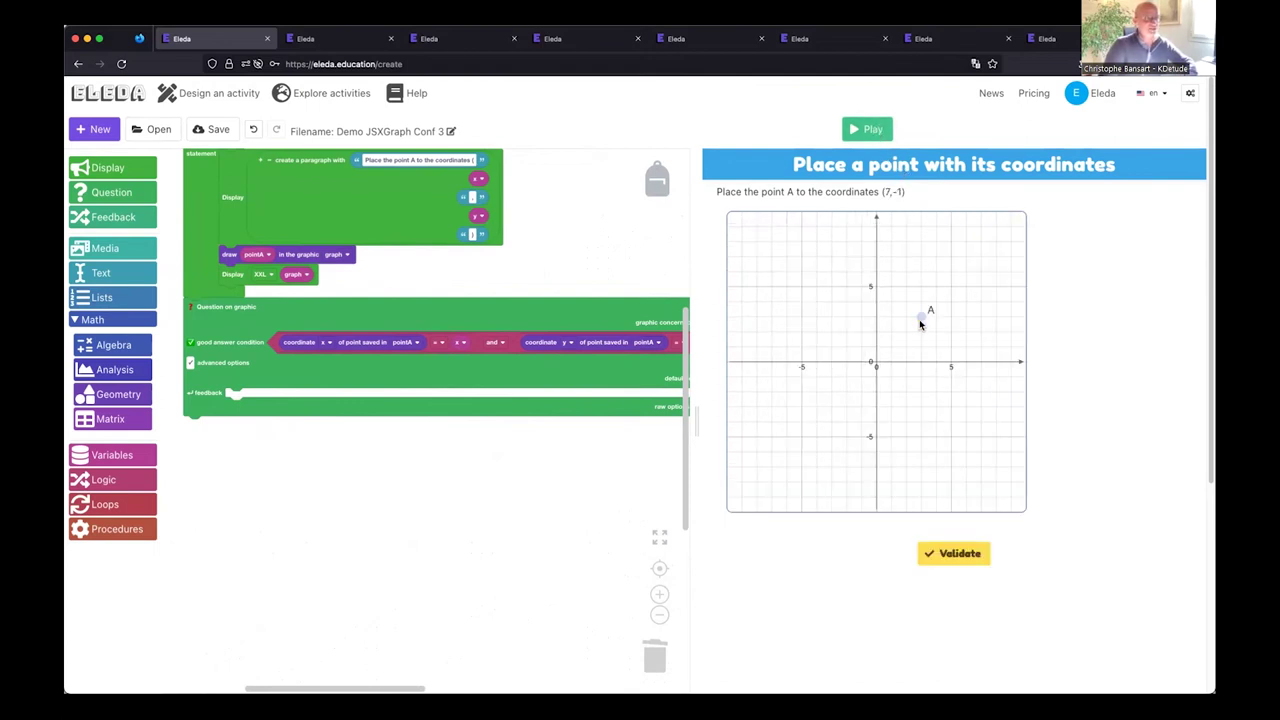
pyautogui.click(958, 555)
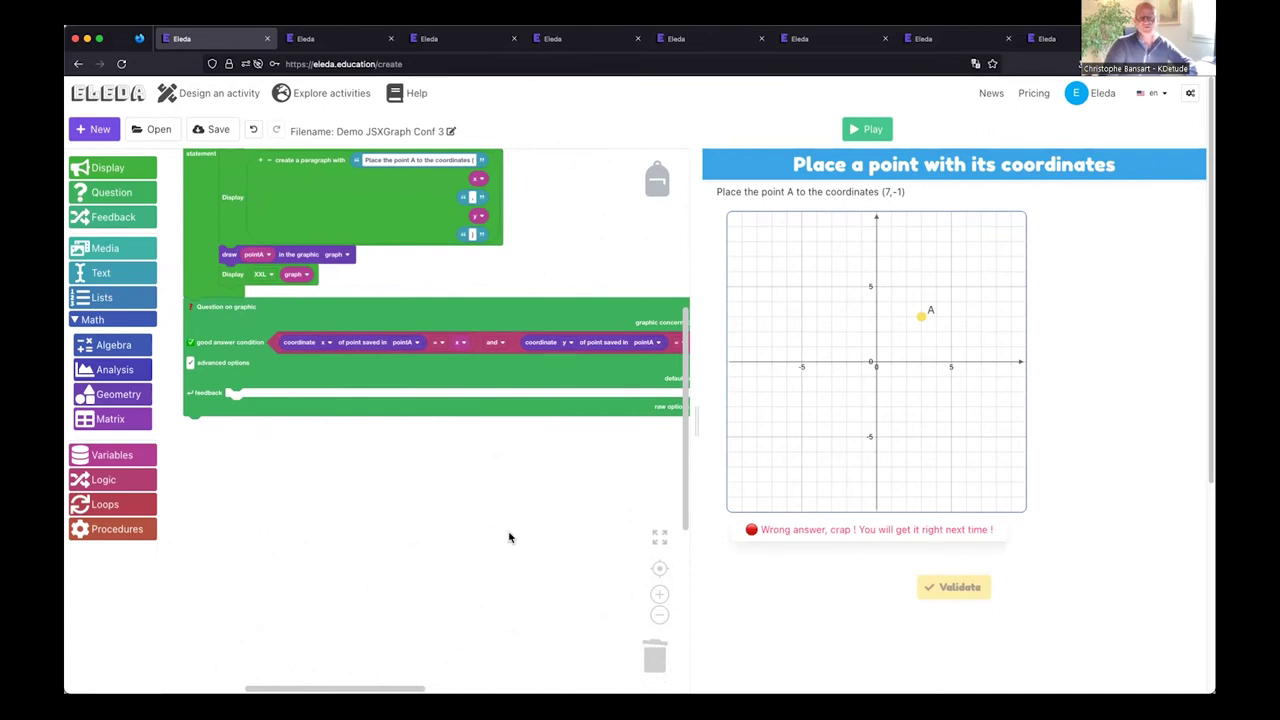
# - Test a partly correct answer by validating point A at about (6, 3), then restart the preview
pyautogui.scroll(-3, 499, 542)
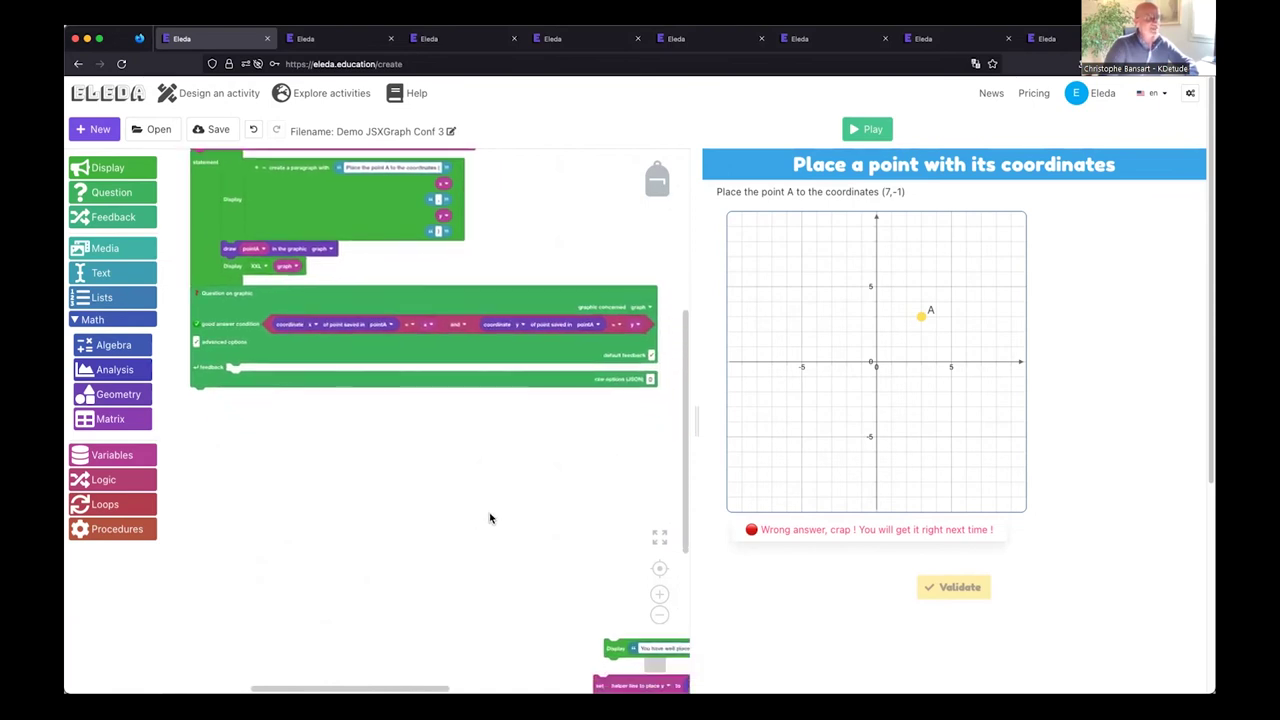
pyautogui.scroll(2, 490, 518)
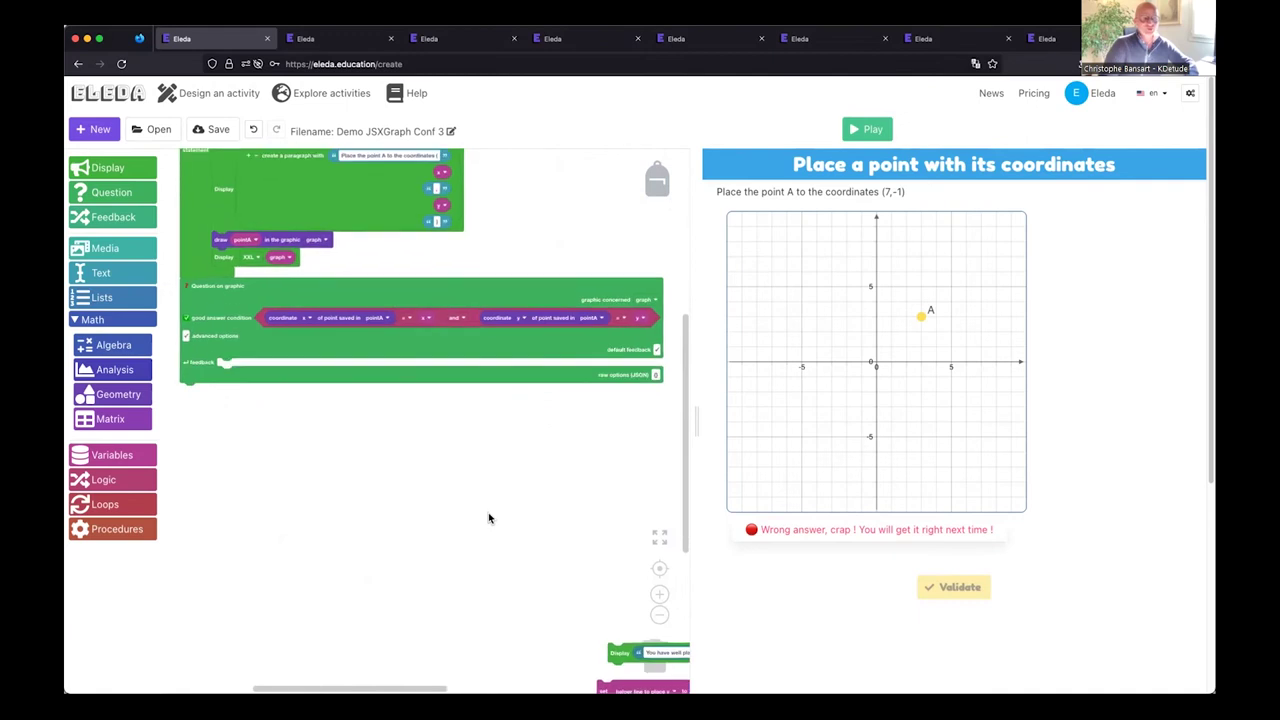
pyautogui.hscroll(-1, 420, 444)
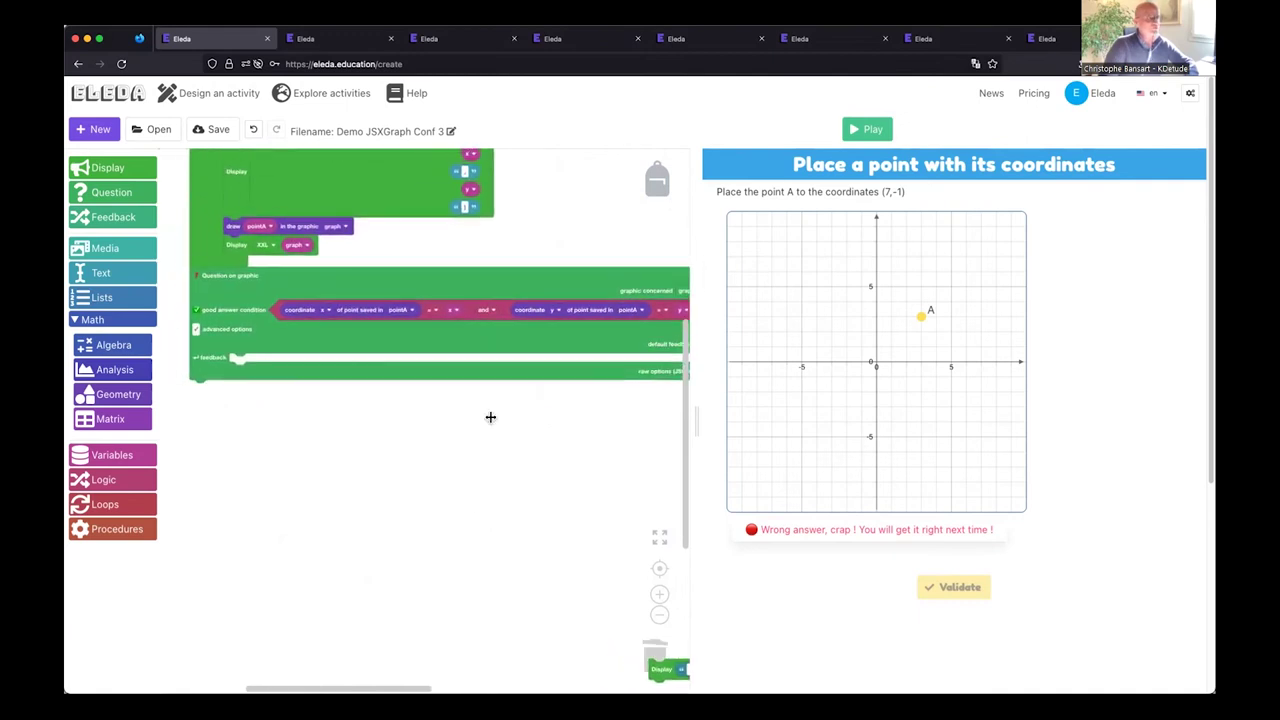
pyautogui.click(858, 127)
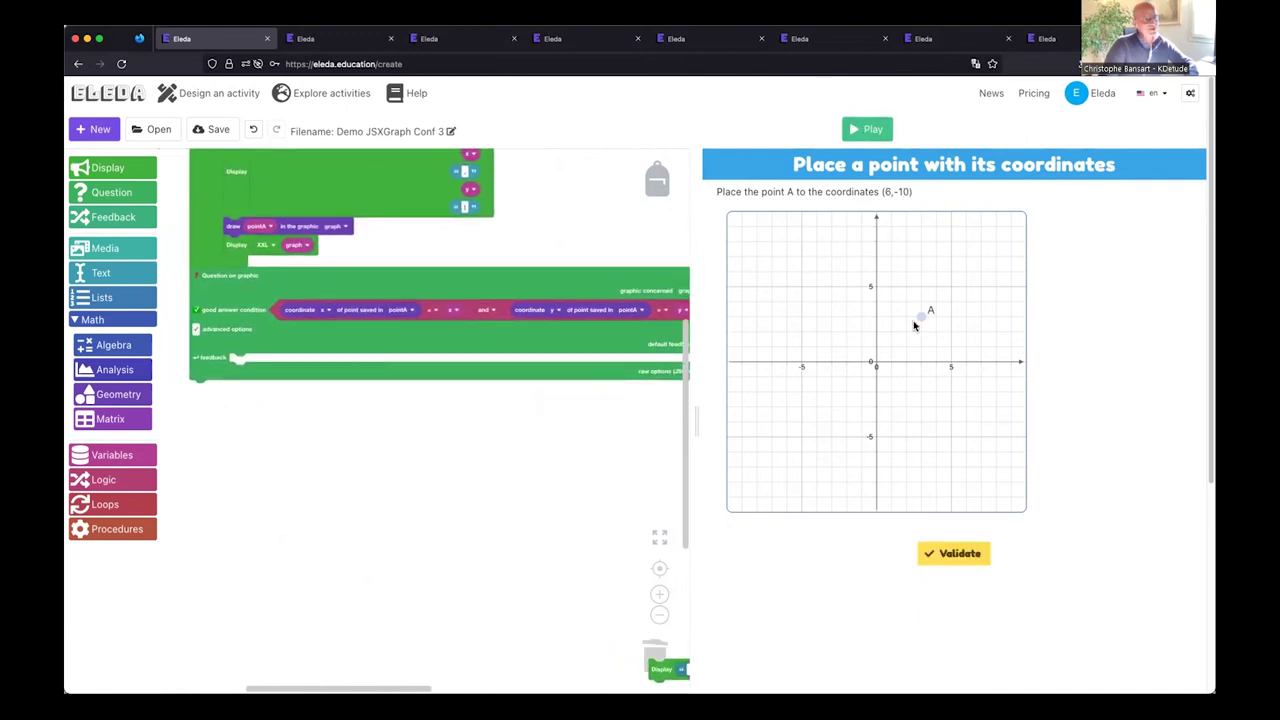
pyautogui.moveTo(920, 320); pyautogui.dragTo(967, 320)
pyautogui.click(959, 557)
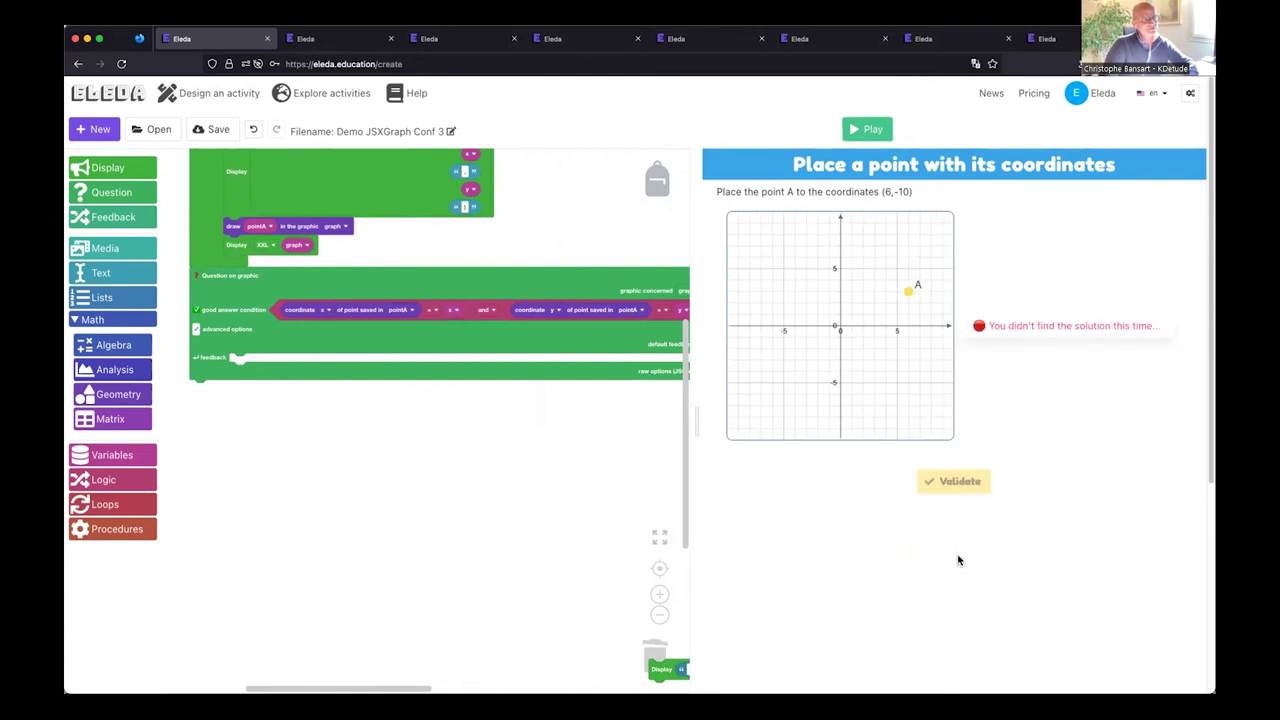
pyautogui.click(868, 135)
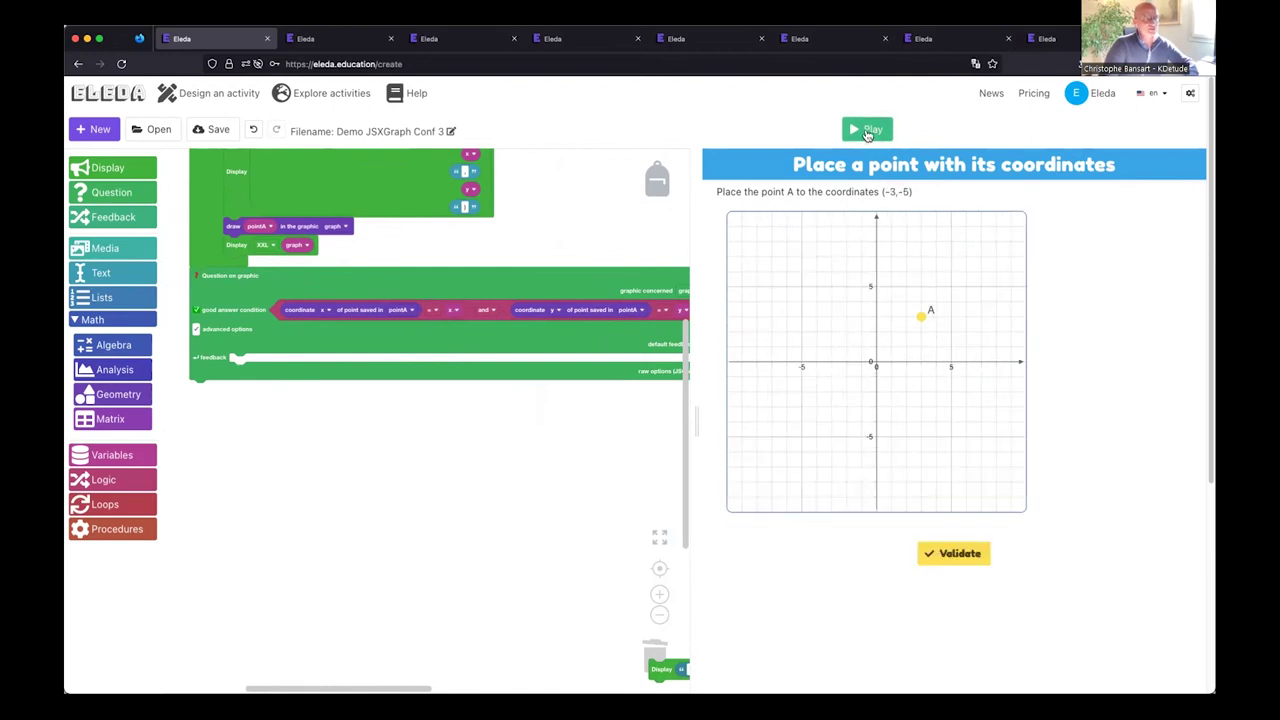
# - Widen the block workspace and bring the feedback Display block and the "helper line to place y" blocks below the question
pyautogui.scroll(-3, 423, 494)
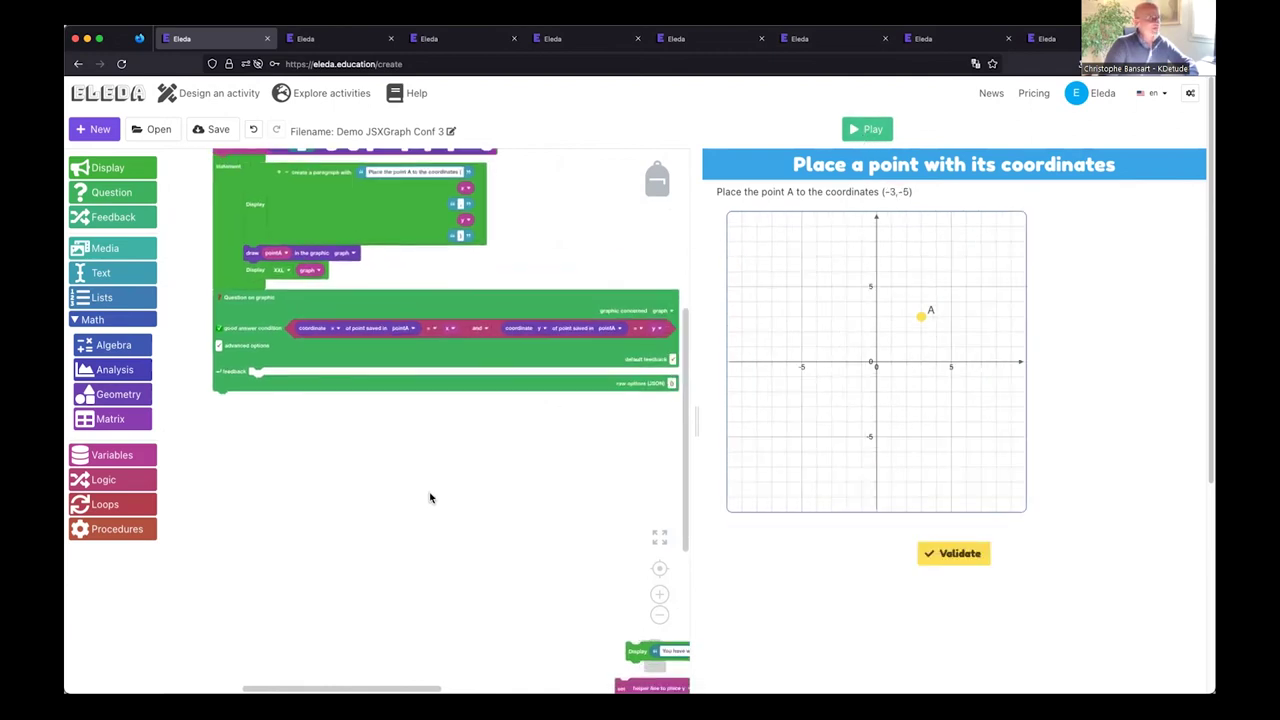
pyautogui.scroll(3, 274, 443)
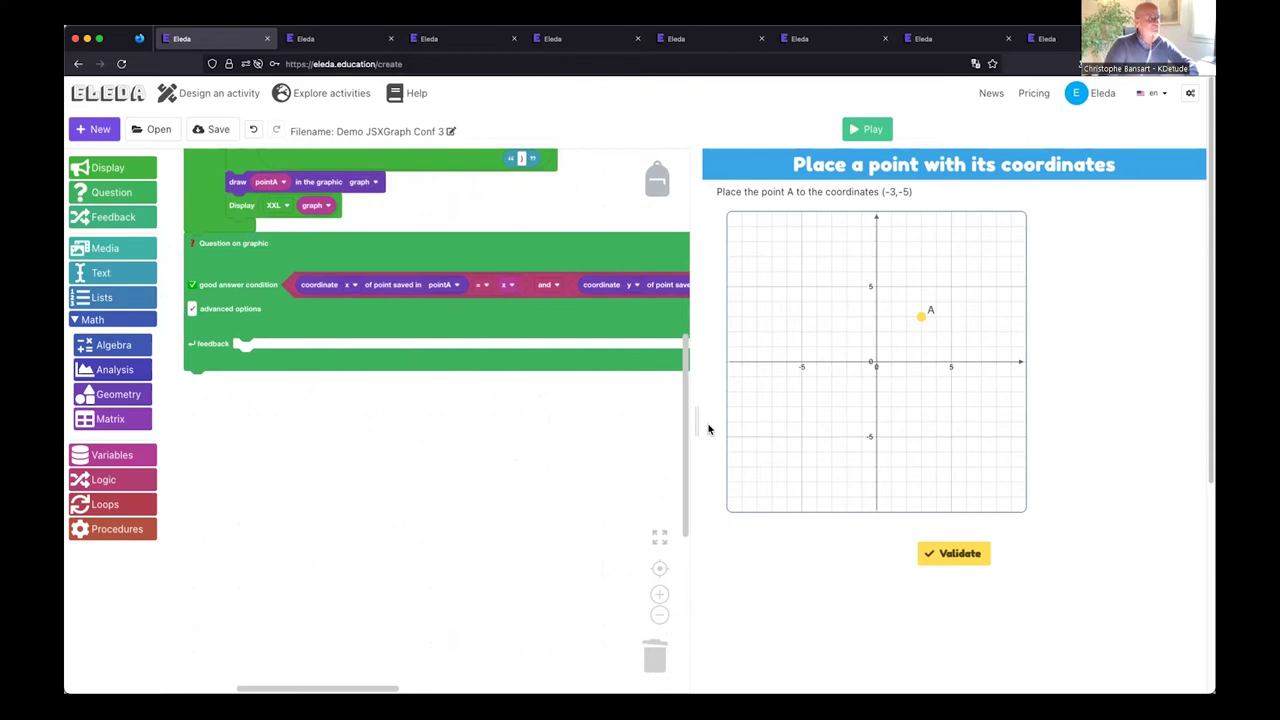
pyautogui.moveTo(700, 426); pyautogui.dragTo(814, 449)
pyautogui.scroll(-4, 668, 409)
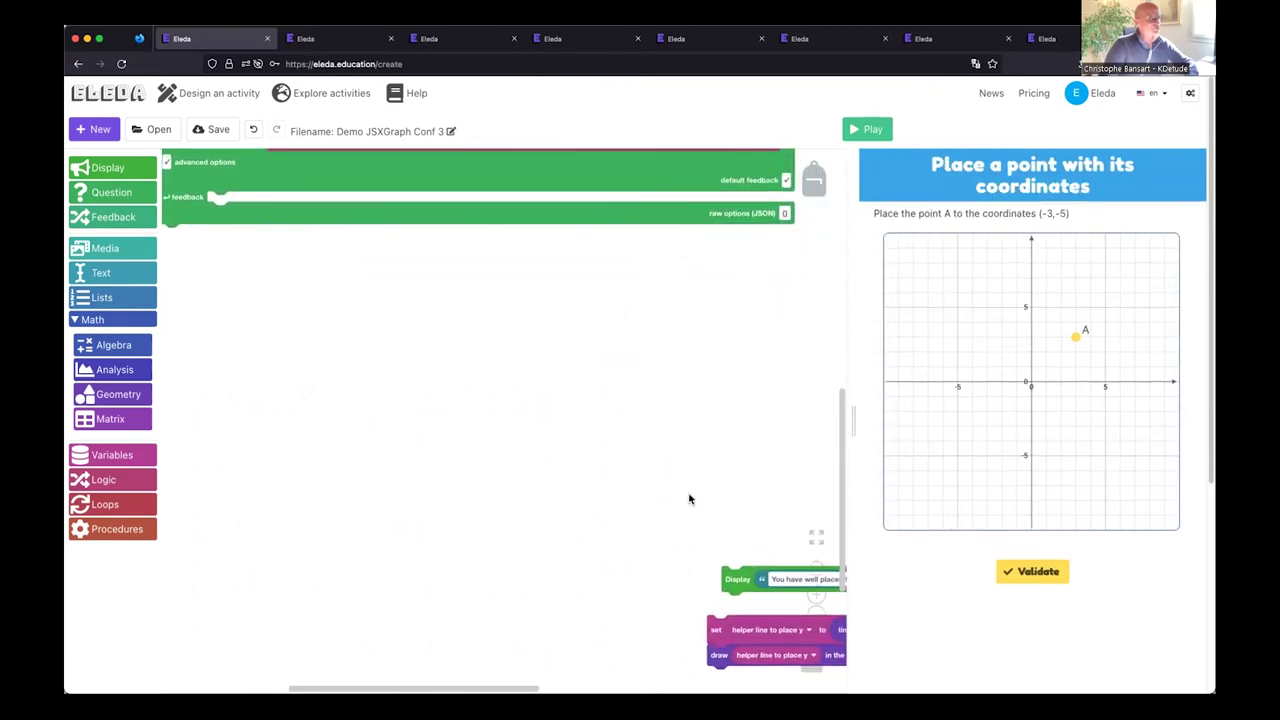
pyautogui.moveTo(737, 579); pyautogui.dragTo(379, 322)
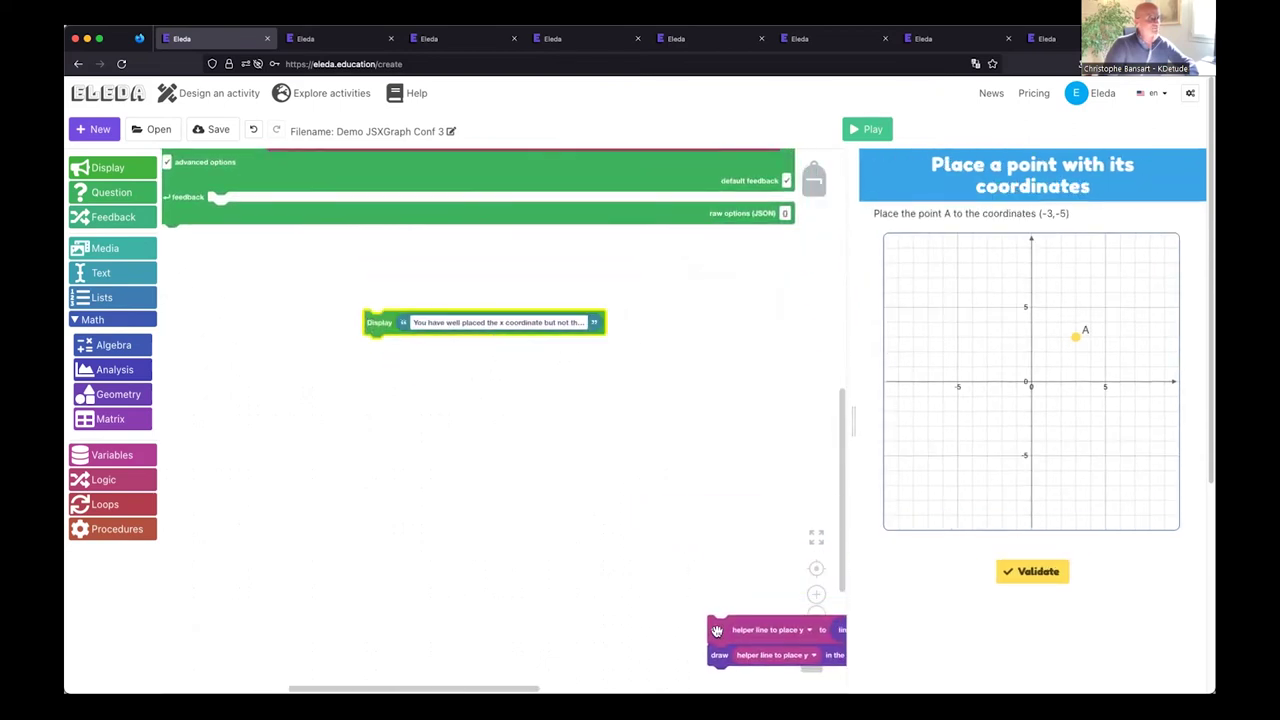
pyautogui.moveTo(716, 631); pyautogui.dragTo(303, 436)
# - Add an if/do logic block to the feedback of the Question on graphic block
pyautogui.scroll(5, 417, 380)
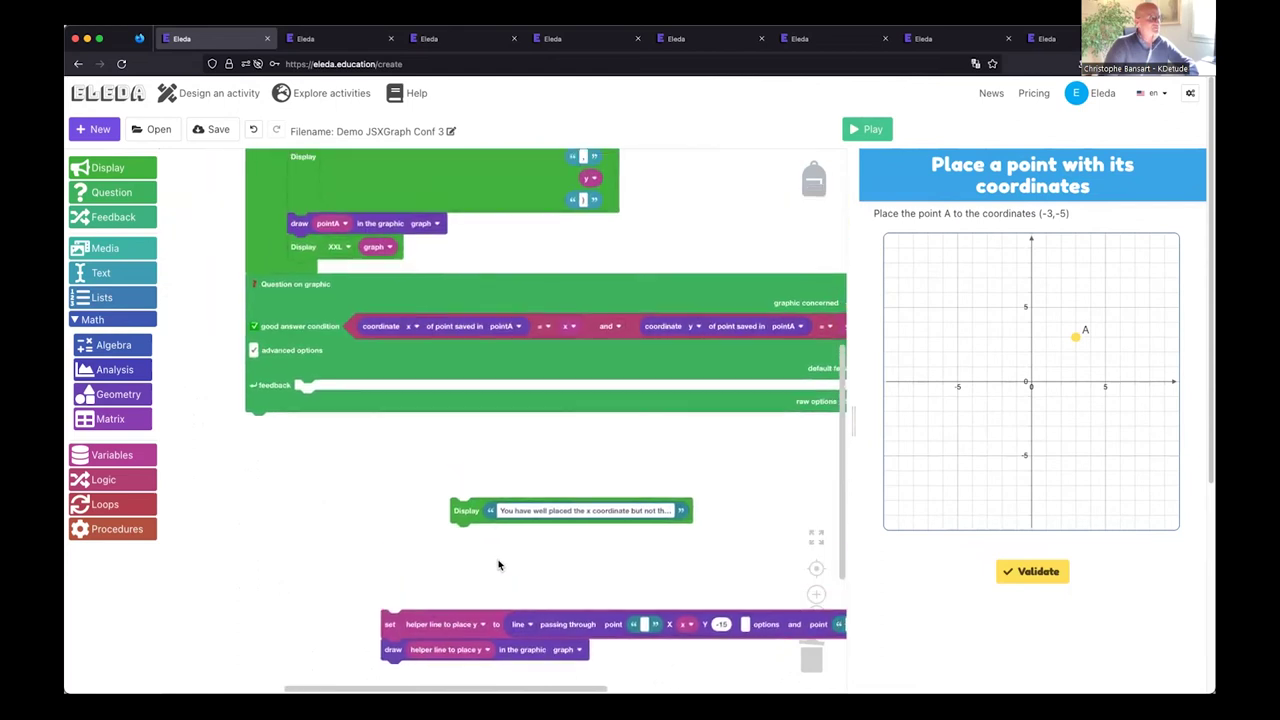
pyautogui.scroll(-1, 450, 542)
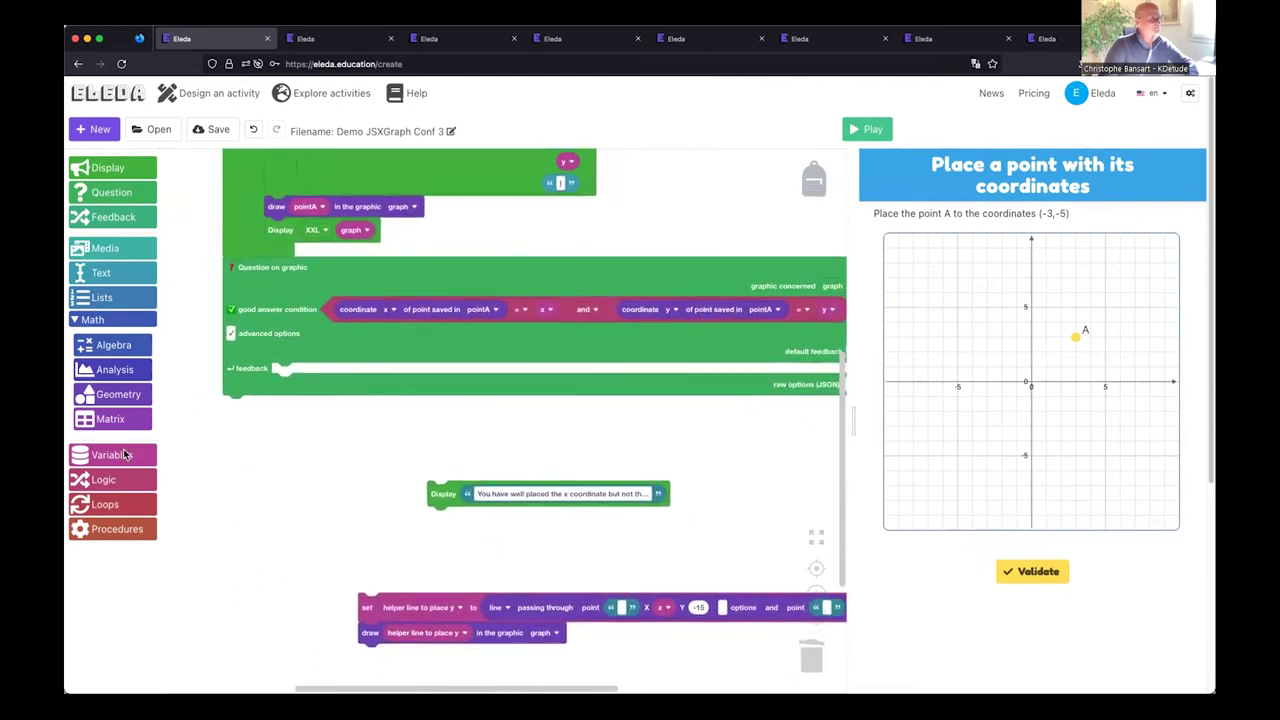
pyautogui.scroll(-2, 294, 480)
pyautogui.scroll(2, 294, 480)
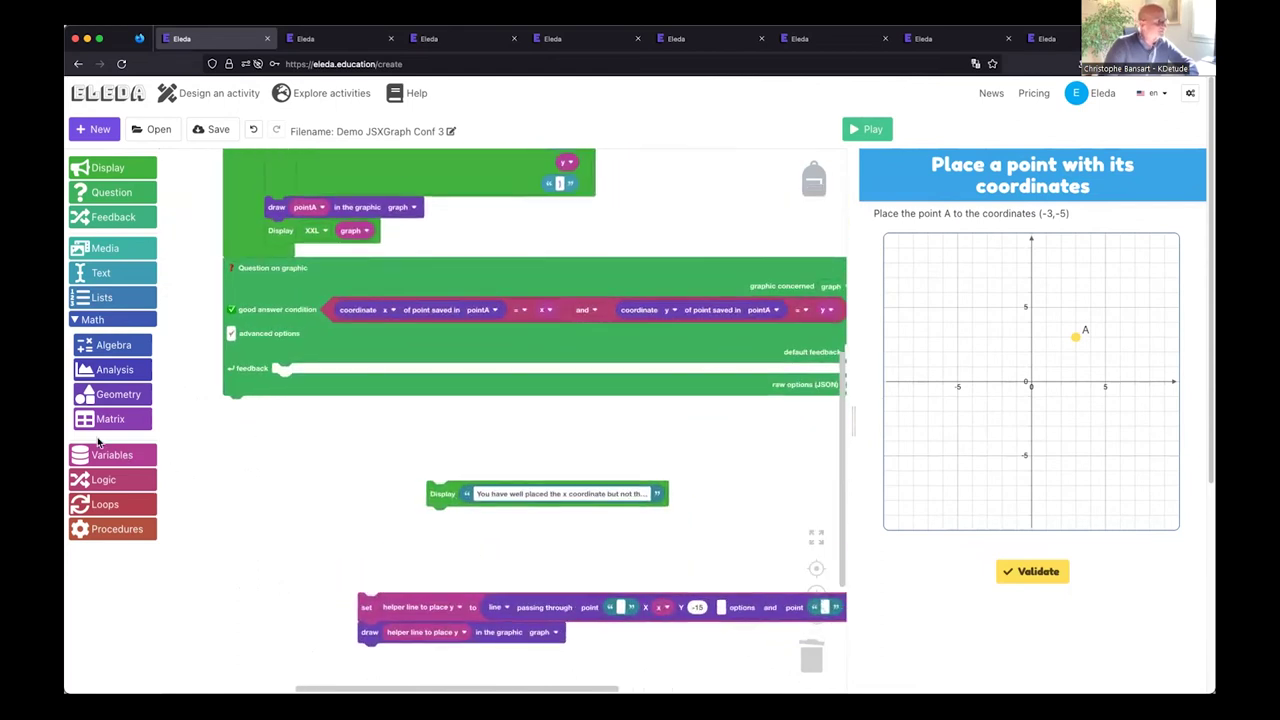
pyautogui.click(116, 484)
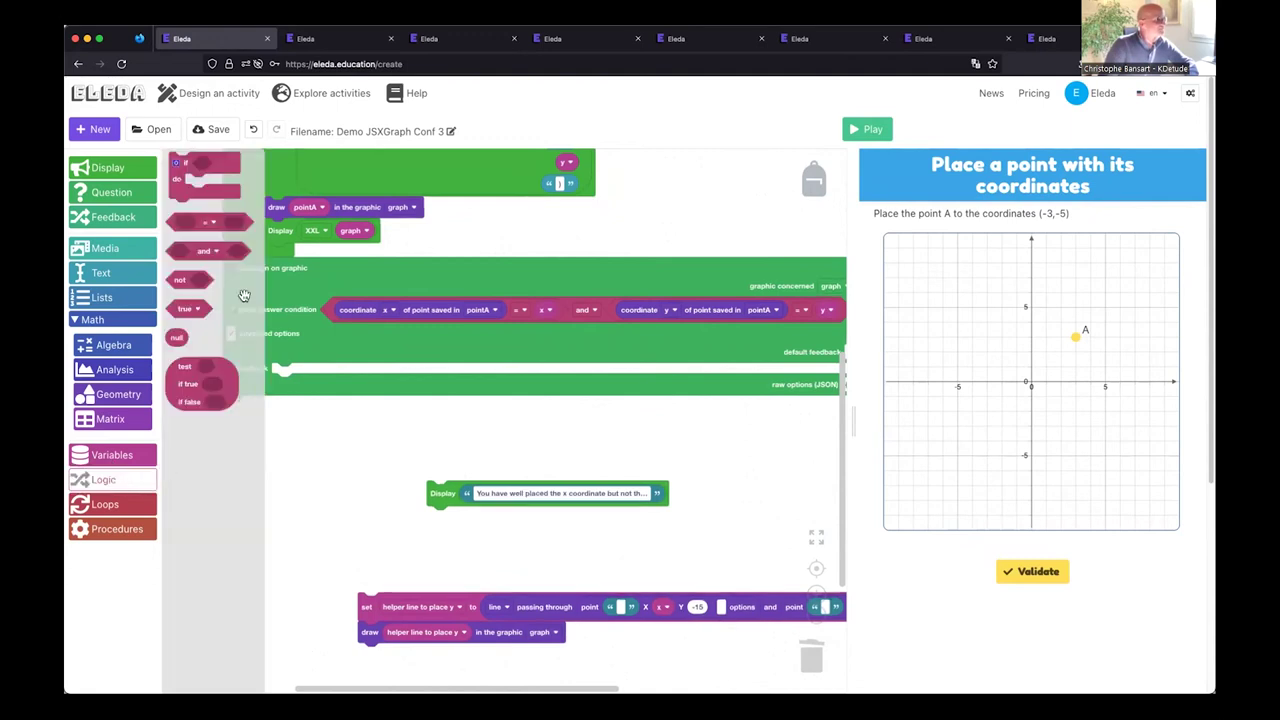
pyautogui.moveTo(194, 189); pyautogui.dragTo(293, 395)
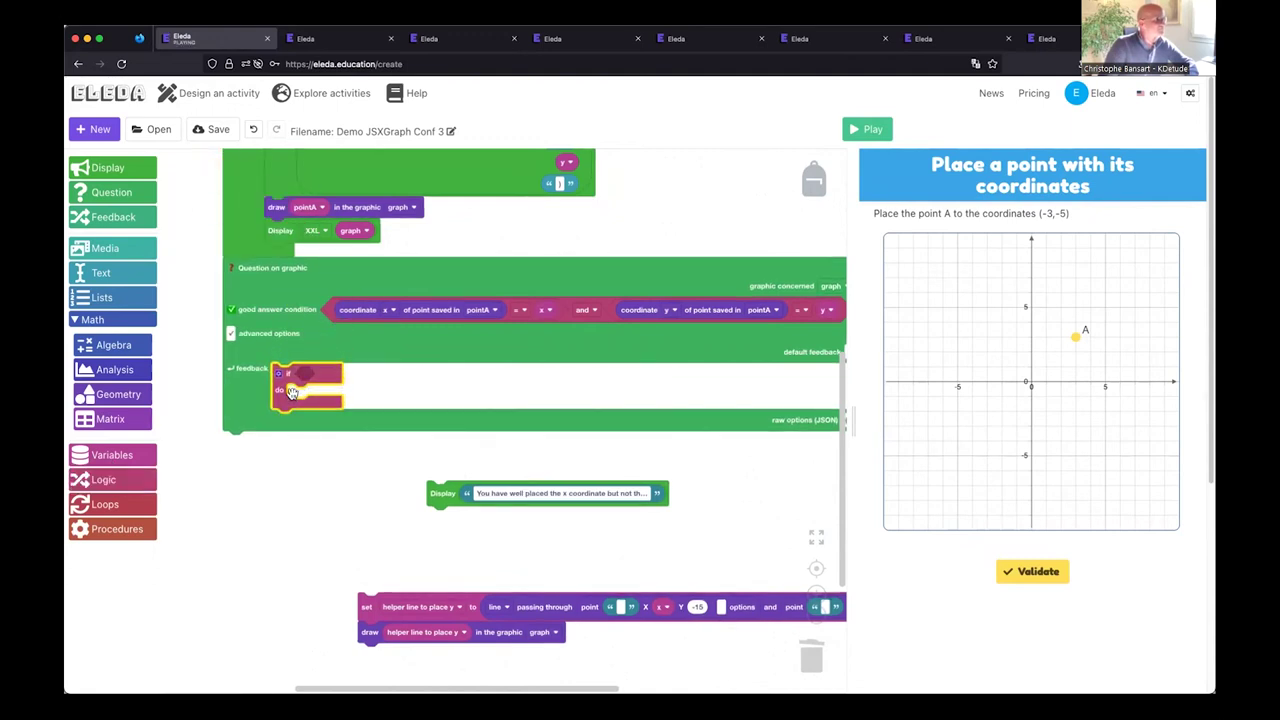
# - Copy the good answer condition into the feedback's if block and change its y comparison to ≠
pyautogui.click(569, 299)
pyautogui.hotkey('ctrl', 'c')
pyautogui.hotkey('ctrl', 'v')
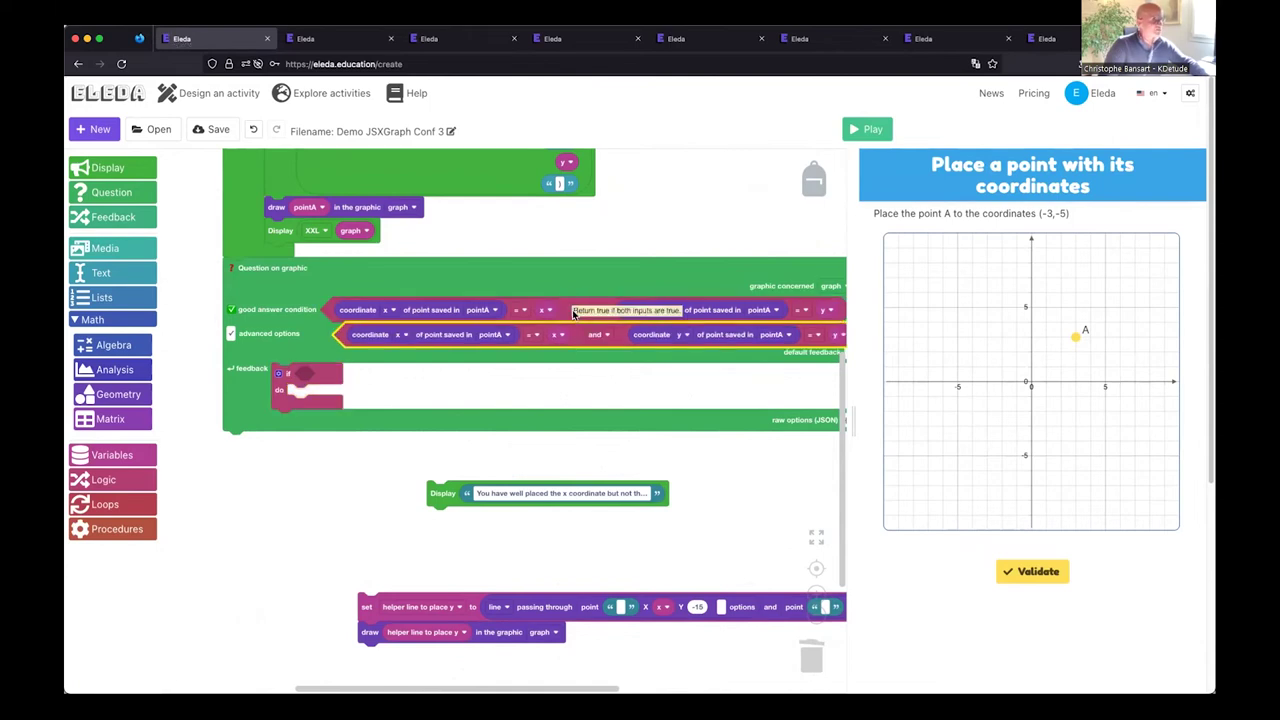
pyautogui.moveTo(571, 334); pyautogui.dragTo(545, 378)
pyautogui.click(779, 384)
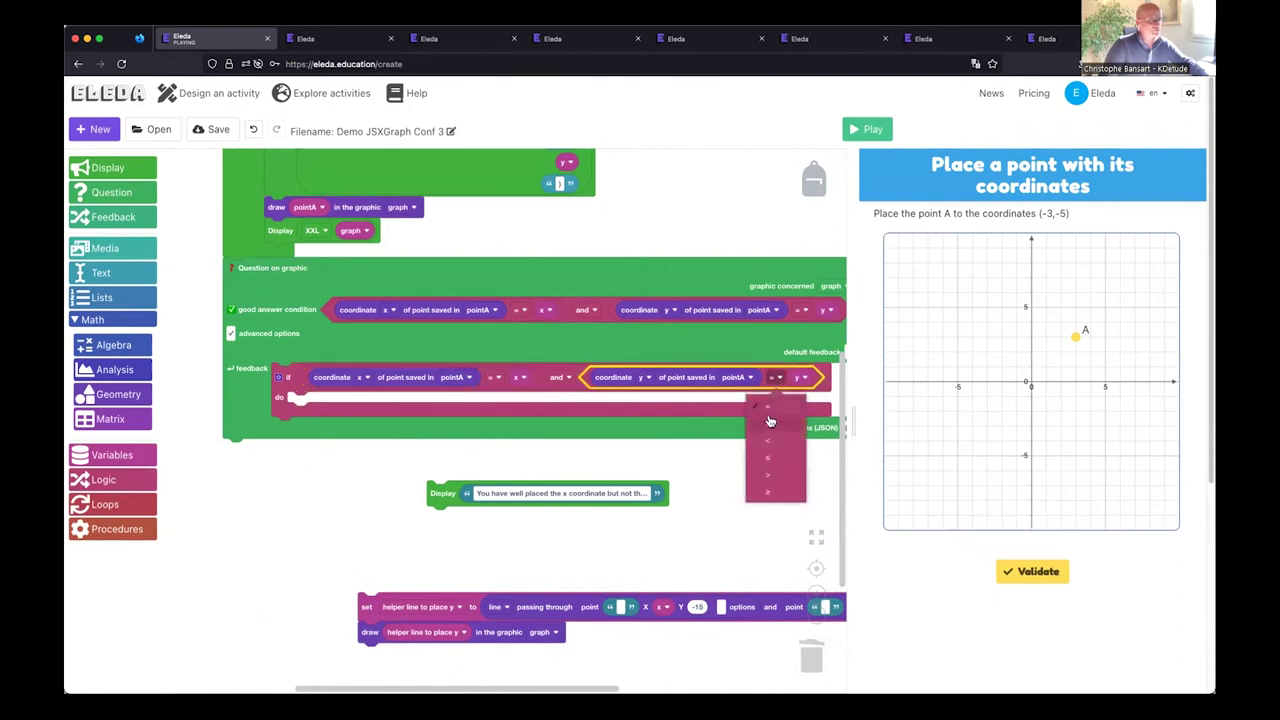
pyautogui.click(767, 425)
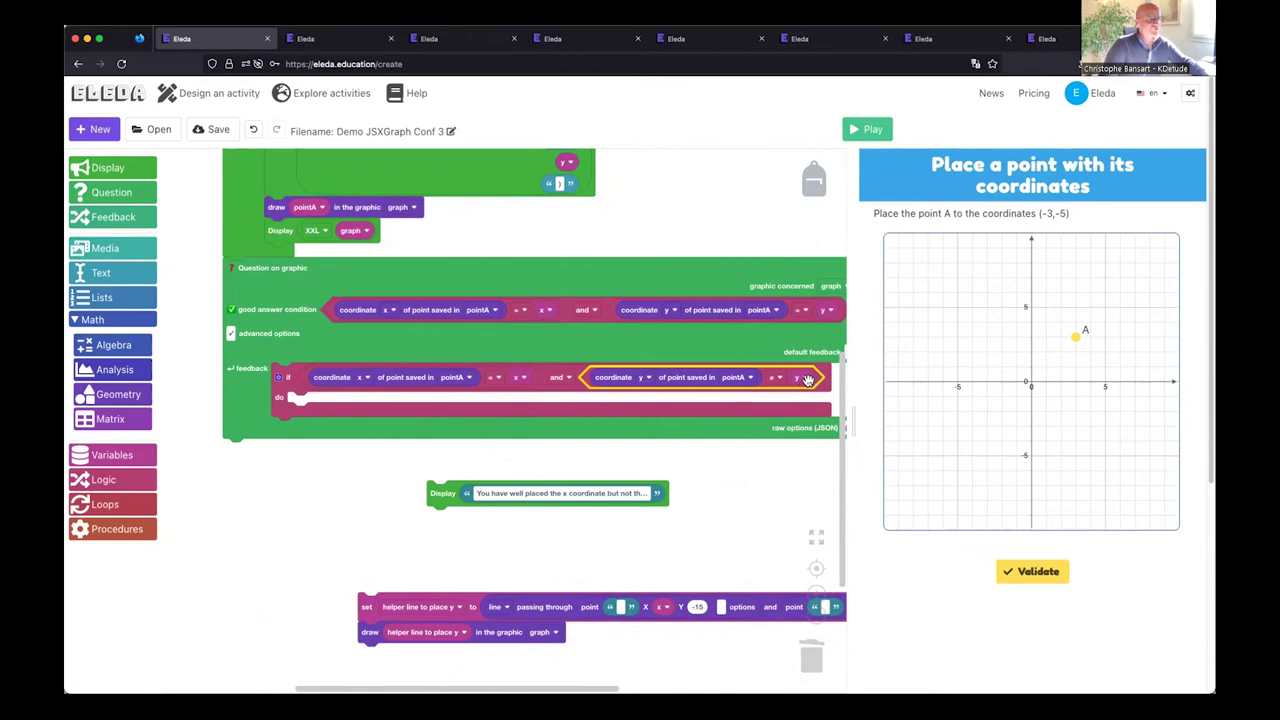
# - Place the "You have well placed the x coordinate but not the y" Display inside the if, and detach the draw helper line block
pyautogui.moveTo(440, 493); pyautogui.dragTo(295, 410)
pyautogui.click(378, 404)
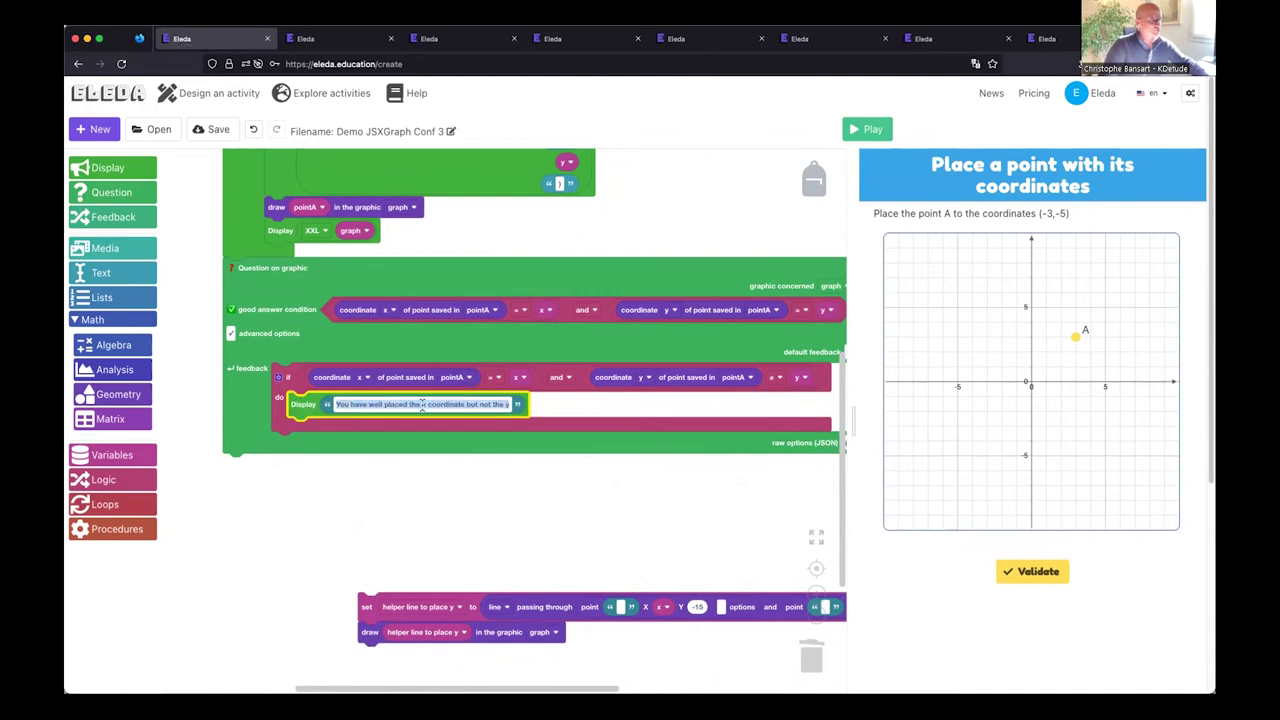
pyautogui.press('Return')
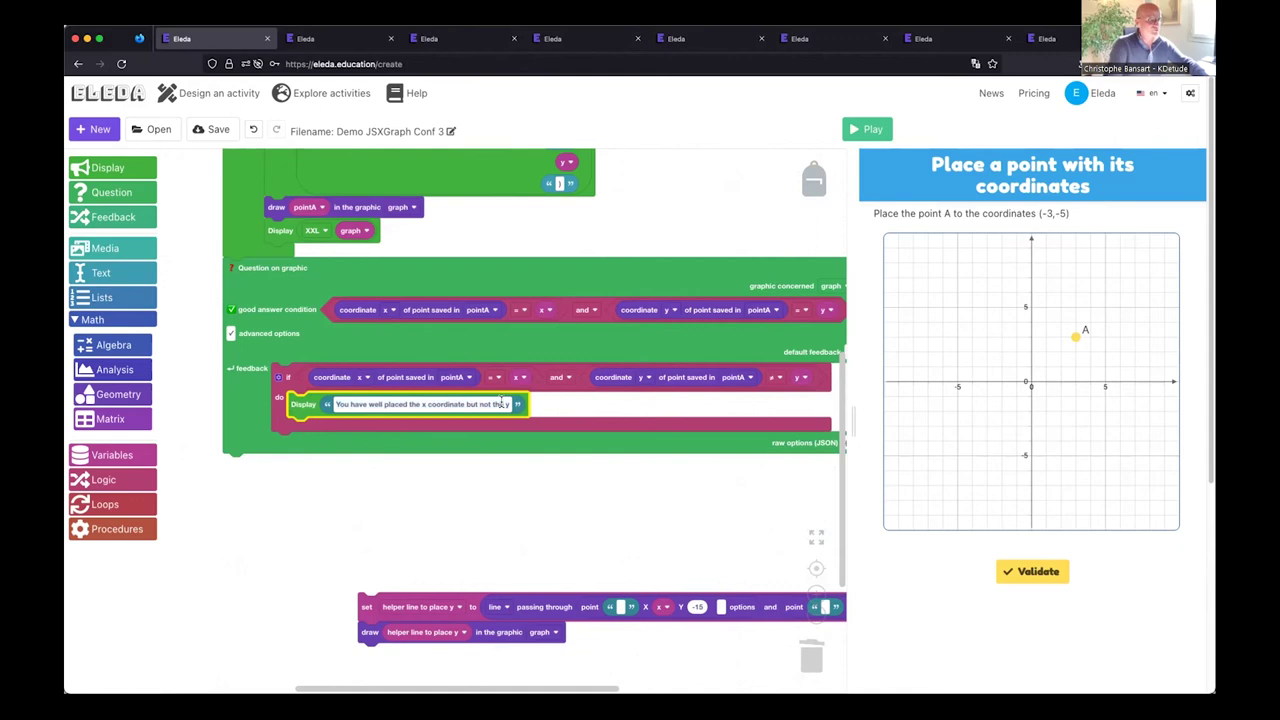
pyautogui.click(449, 517)
pyautogui.moveTo(449, 517); pyautogui.dragTo(447, 503)
pyautogui.moveTo(372, 618); pyautogui.dragTo(356, 639)
# - Replay the activity in a wider preview and validate point A at about (-8, 2) to test the conditional feedback
pyautogui.click(866, 130)
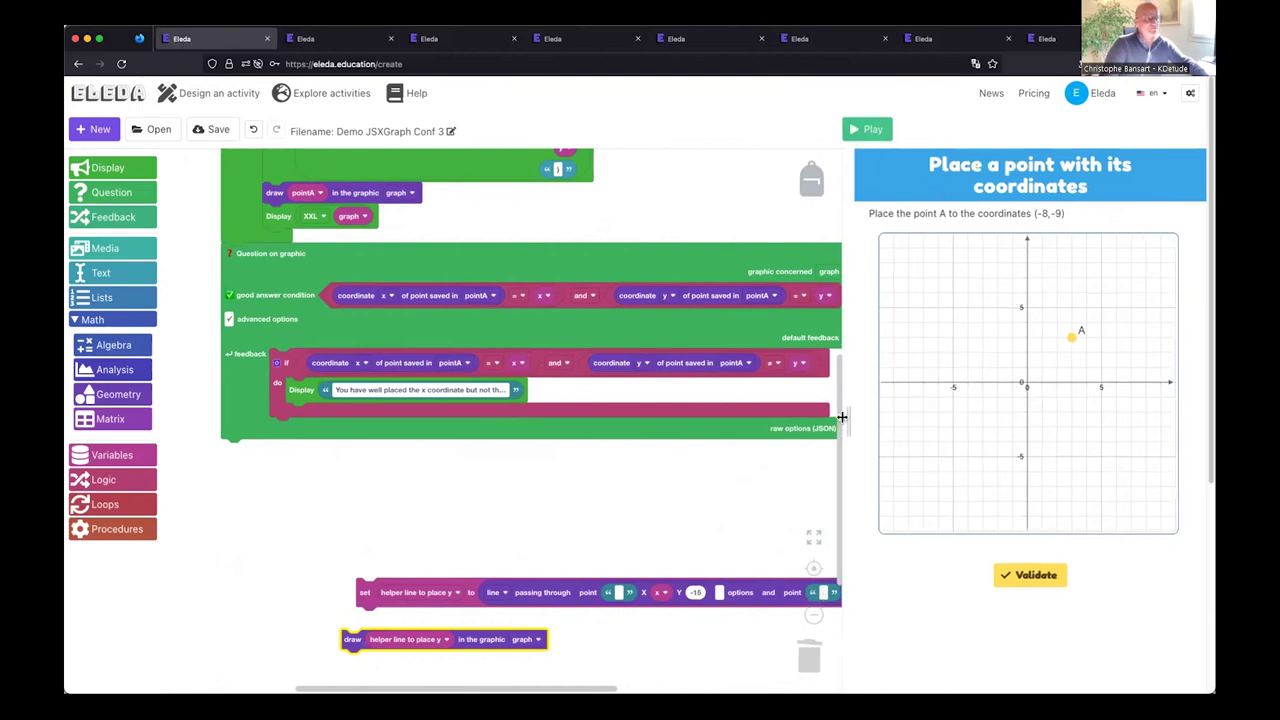
pyautogui.moveTo(851, 421); pyautogui.dragTo(738, 419)
pyautogui.moveTo(964, 315); pyautogui.dragTo(798, 331)
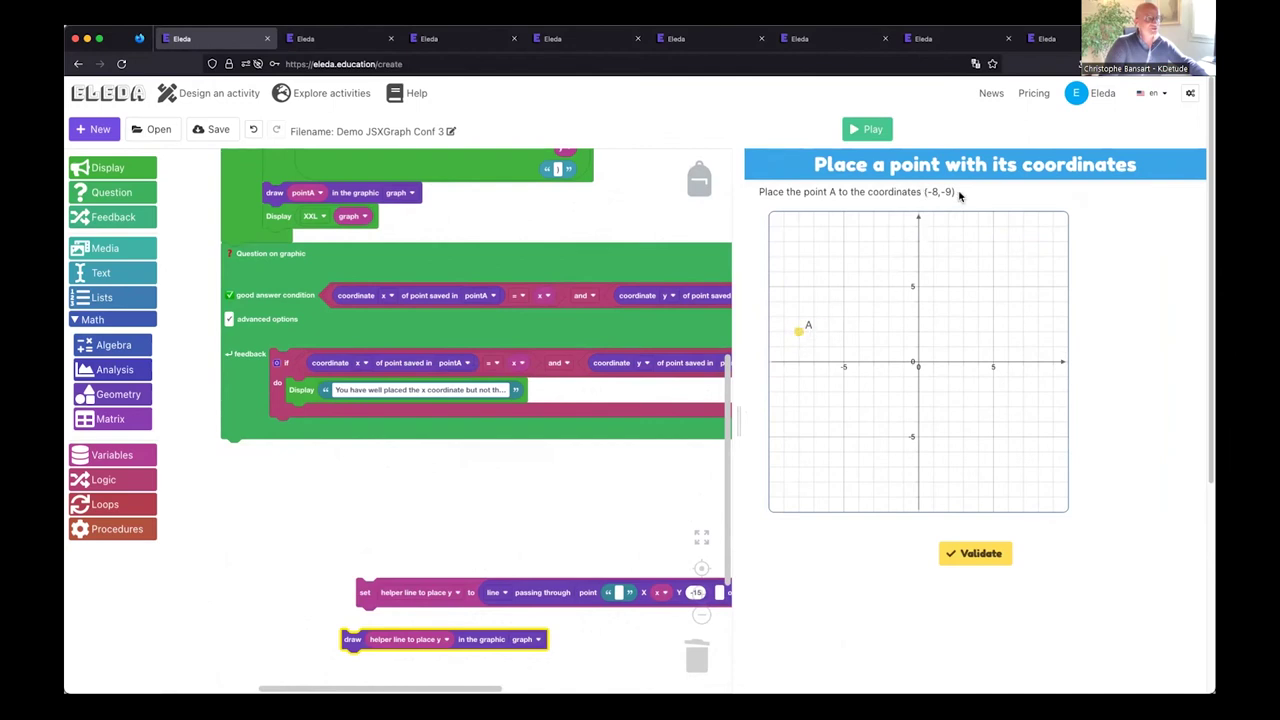
pyautogui.click(977, 556)
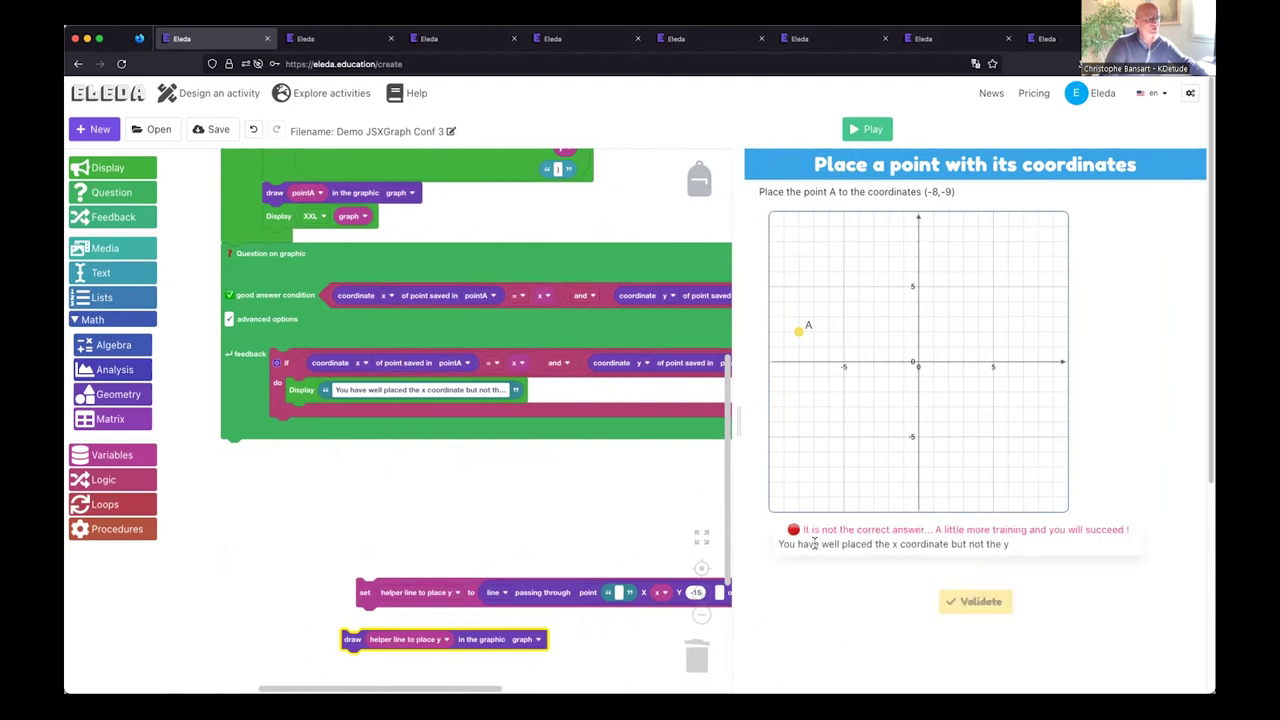
# - Place the set and draw blocks for the "helper line to place y" inside the feedback's if, below the Display block
pyautogui.moveTo(815, 543); pyautogui.dragTo(1007, 545)
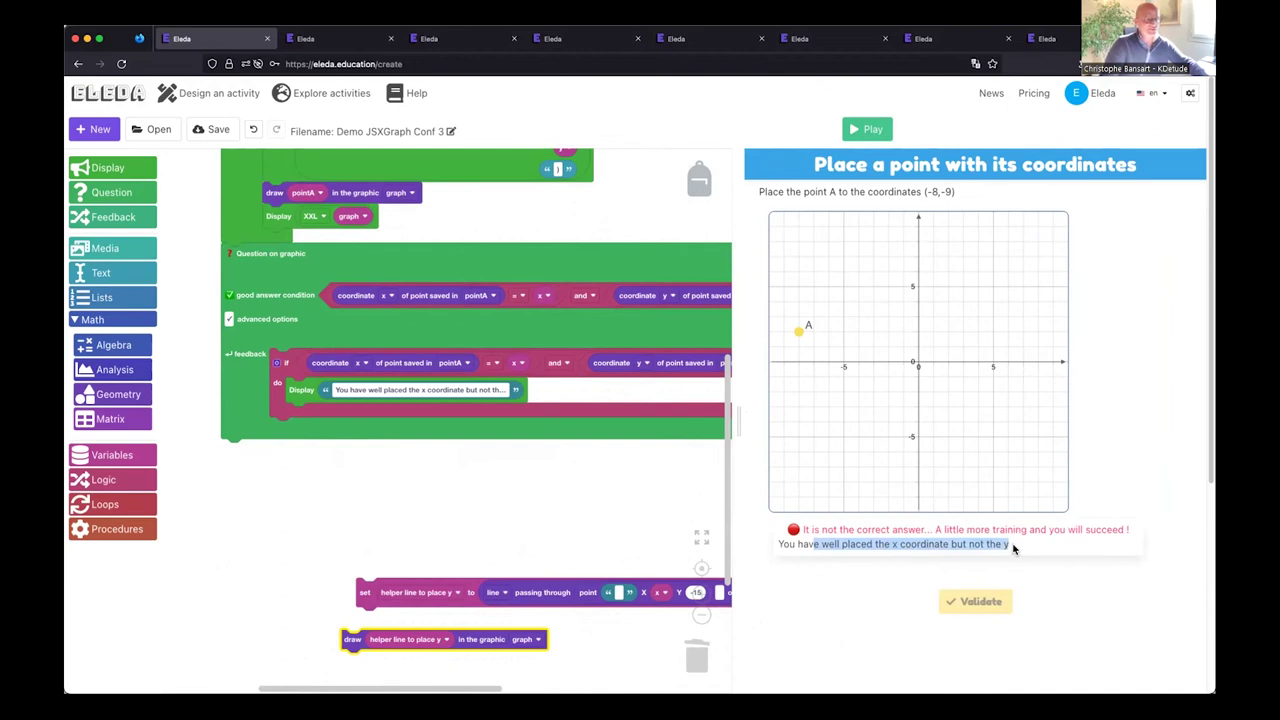
pyautogui.click(476, 507)
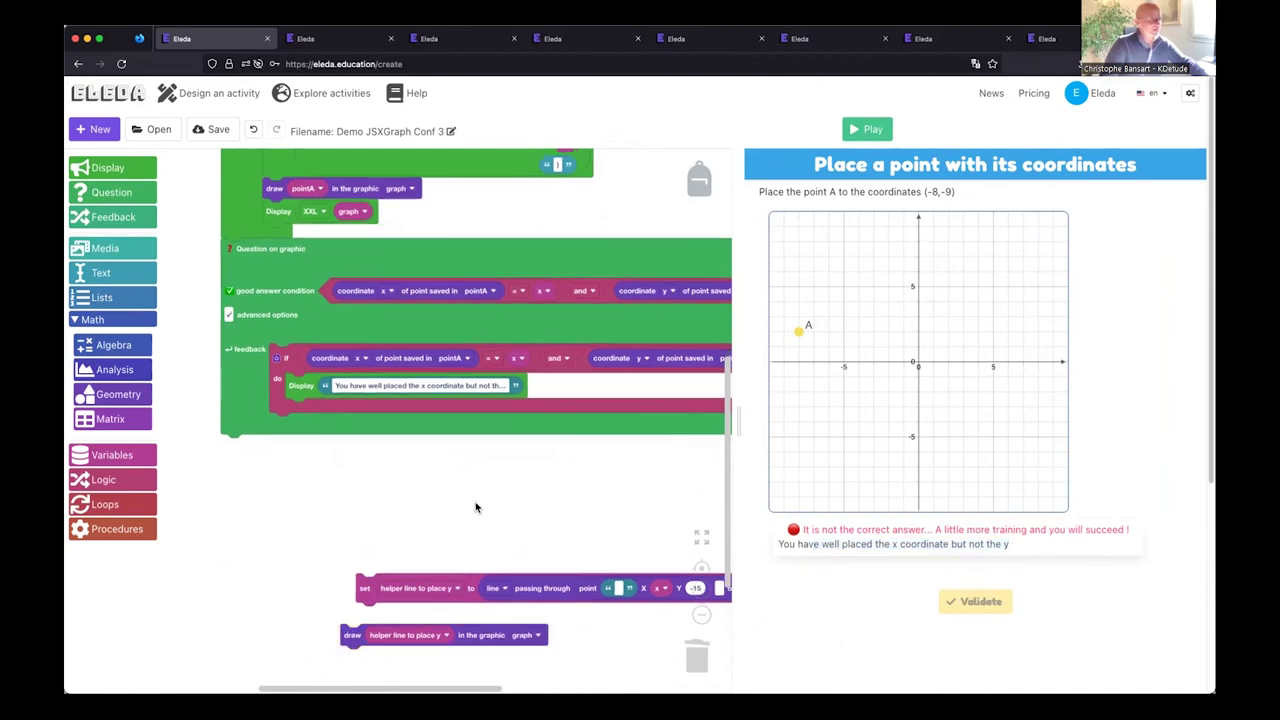
pyautogui.click(538, 588)
pyautogui.moveTo(567, 550); pyautogui.dragTo(572, 540)
pyautogui.moveTo(473, 588); pyautogui.dragTo(401, 408)
pyautogui.moveTo(578, 541); pyautogui.dragTo(470, 412)
pyautogui.moveTo(603, 506); pyautogui.dragTo(481, 482)
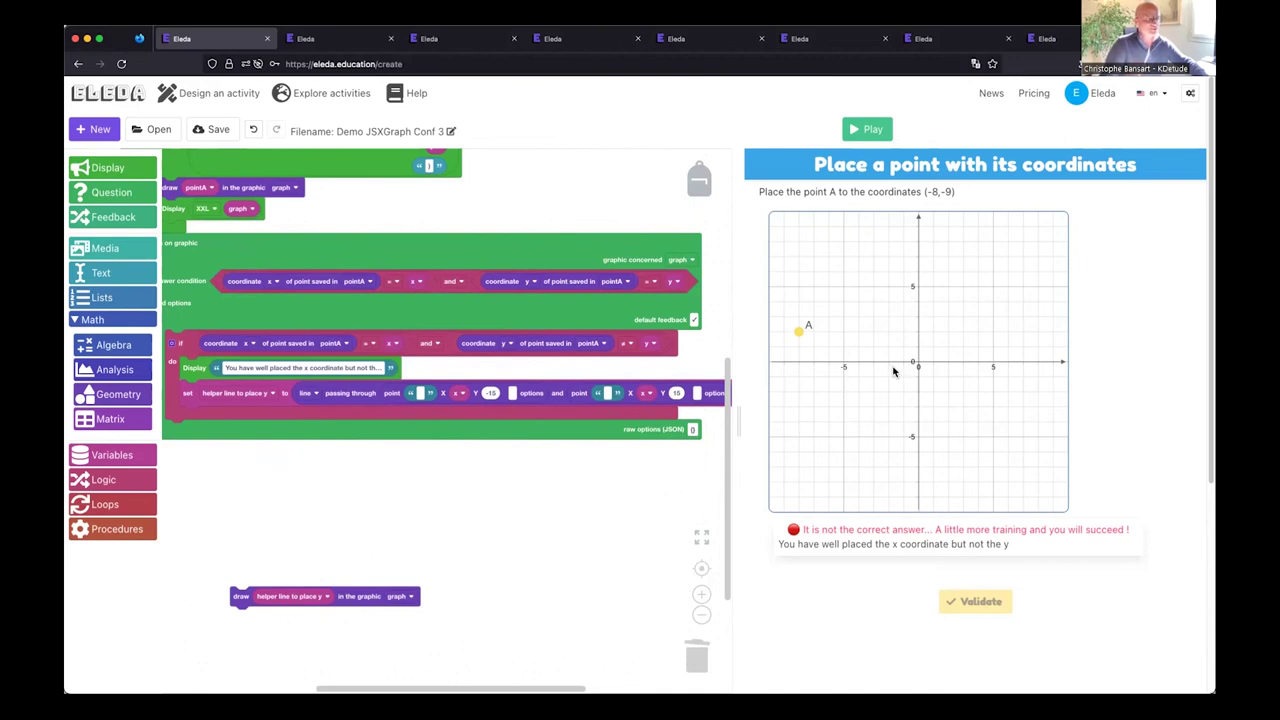
pyautogui.moveTo(242, 596)
pyautogui.mouseDown()
pyautogui.moveTo(173, 415)
pyautogui.moveTo(185, 418)
pyautogui.mouseUp()
pyautogui.hscroll(-2, 403, 528)
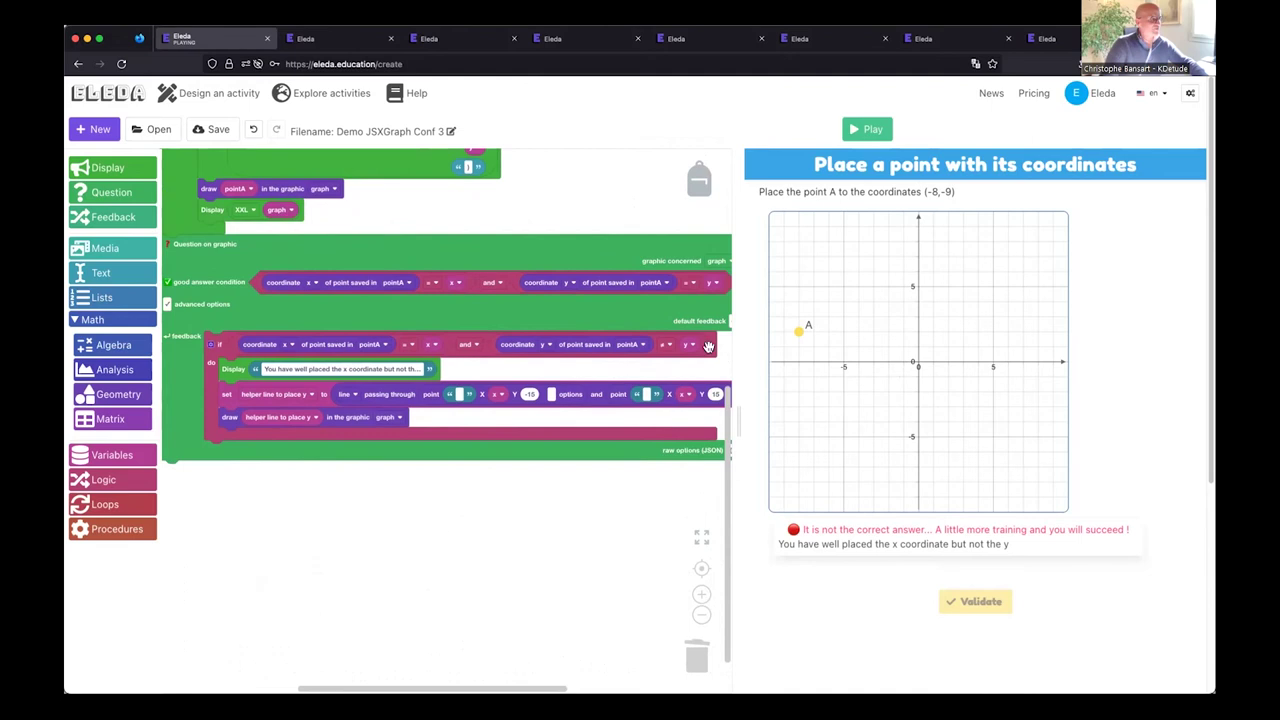
# - Replay the point activity, validate point A at (4, 2) to test the helper line feedback, and move A up to (4, 6)
pyautogui.click(856, 132)
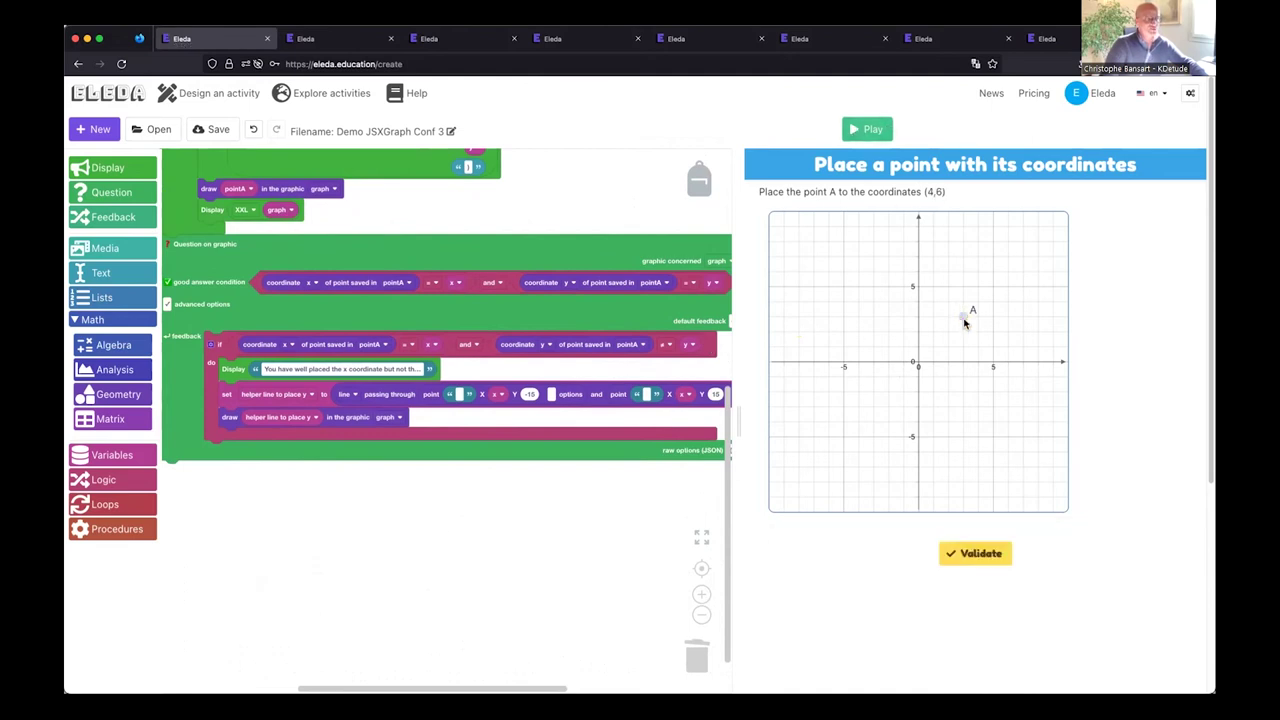
pyautogui.moveTo(964, 319); pyautogui.dragTo(978, 332)
pyautogui.click(982, 556)
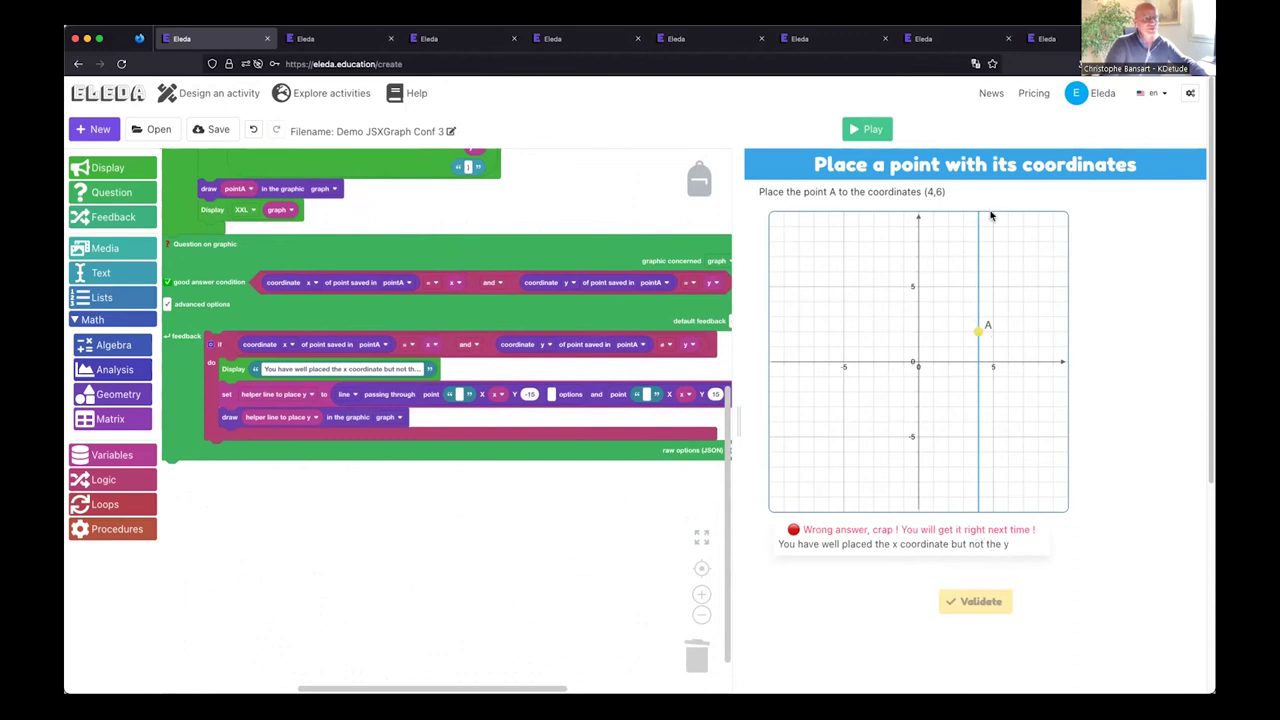
pyautogui.moveTo(981, 335); pyautogui.dragTo(983, 270)
pyautogui.scroll(-1, 366, 571)
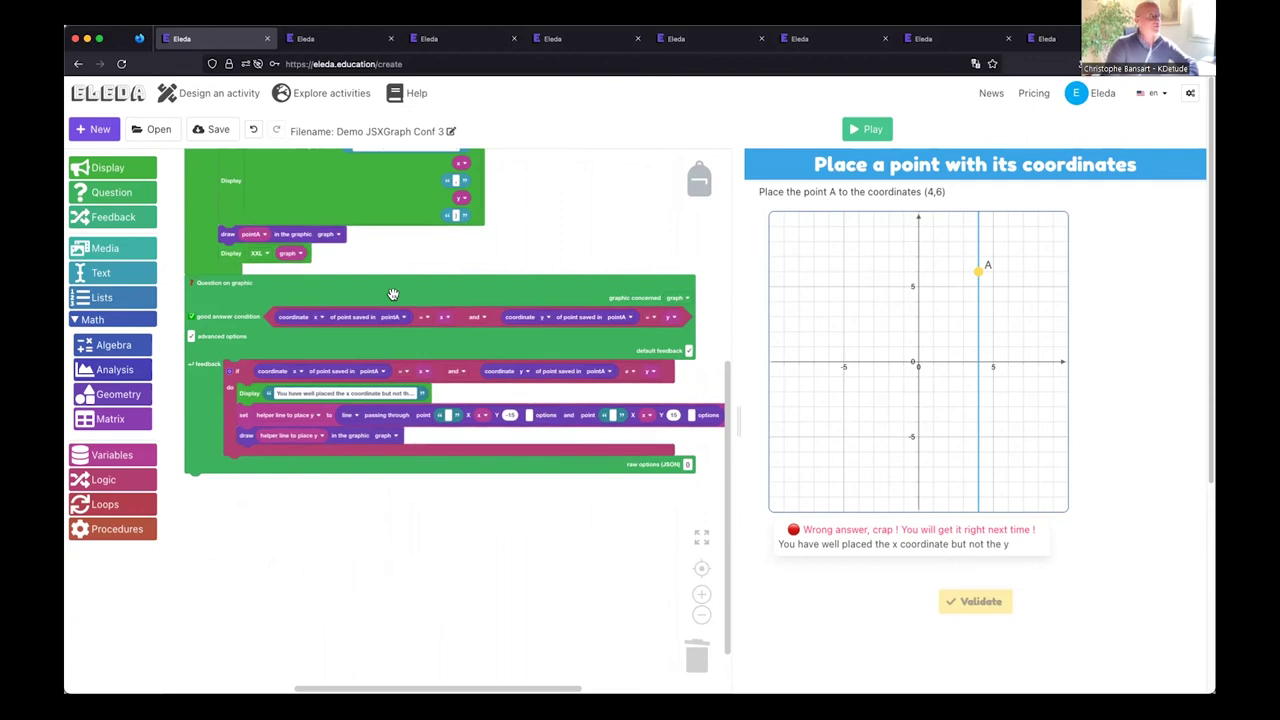
# - Open the "Clock - Place the hands" activity and replay it several times to generate new random times
pyautogui.click(325, 37)
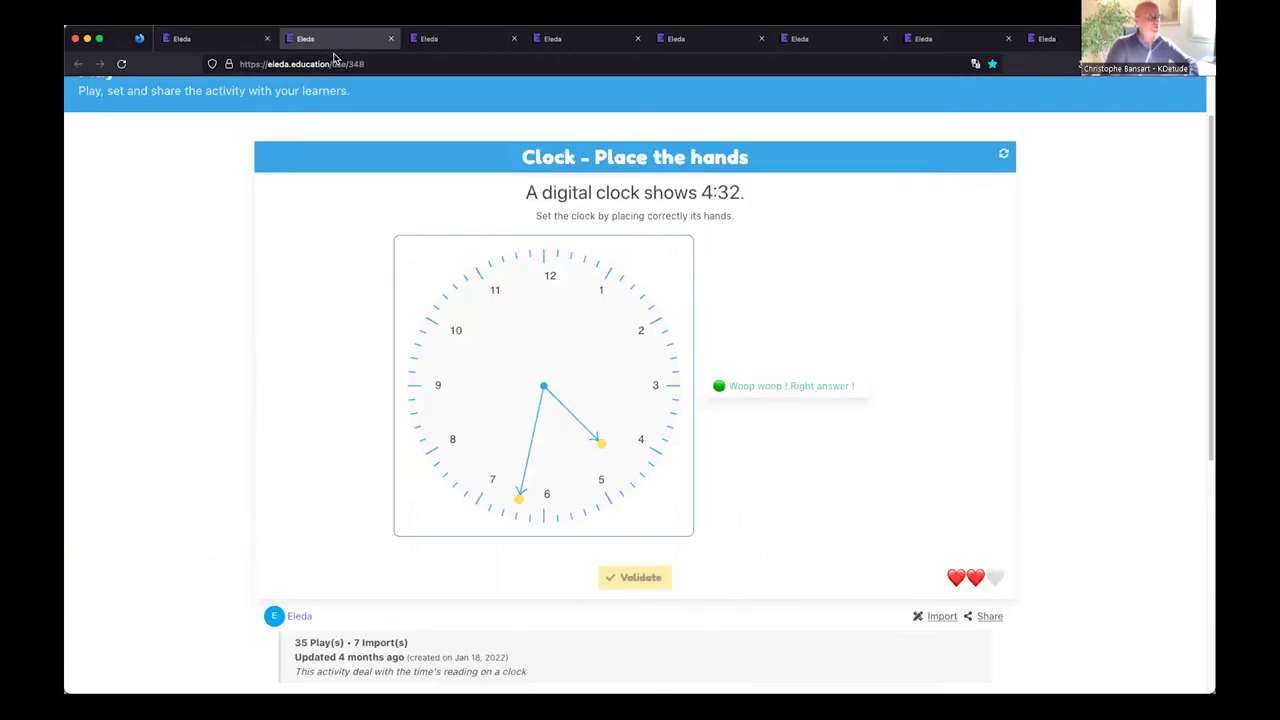
pyautogui.click(1001, 154)
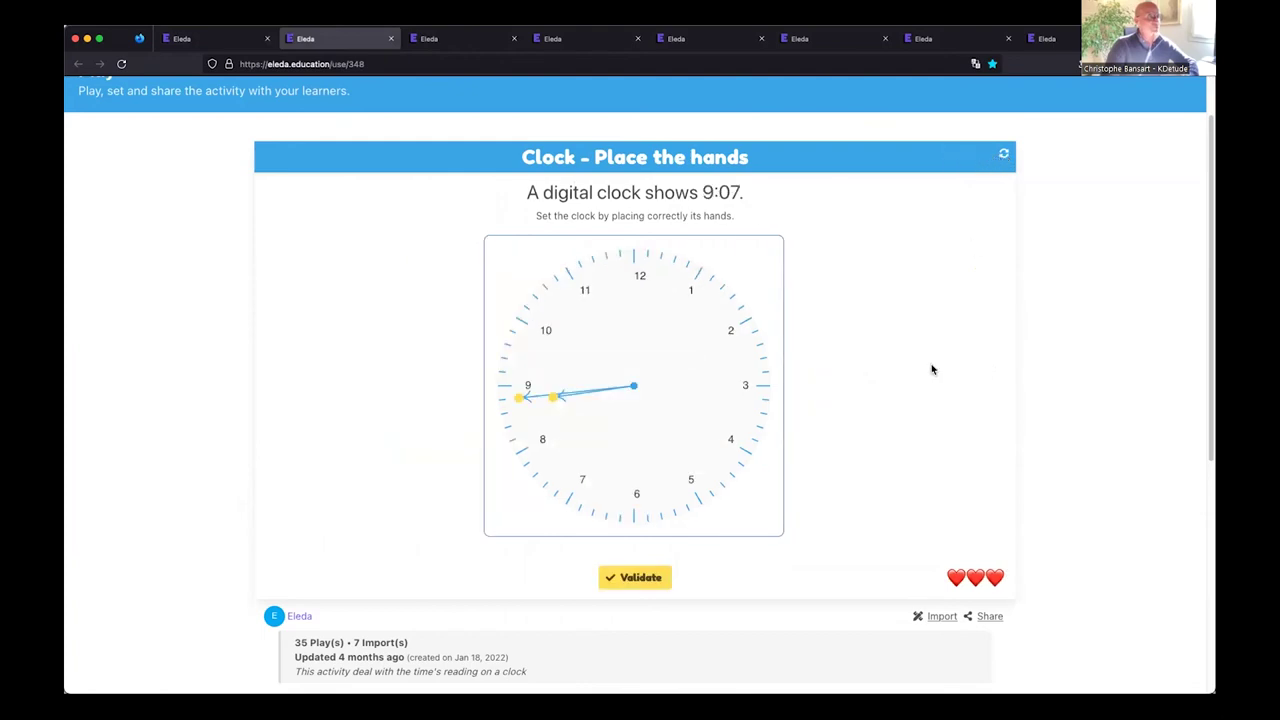
pyautogui.click(1005, 154)
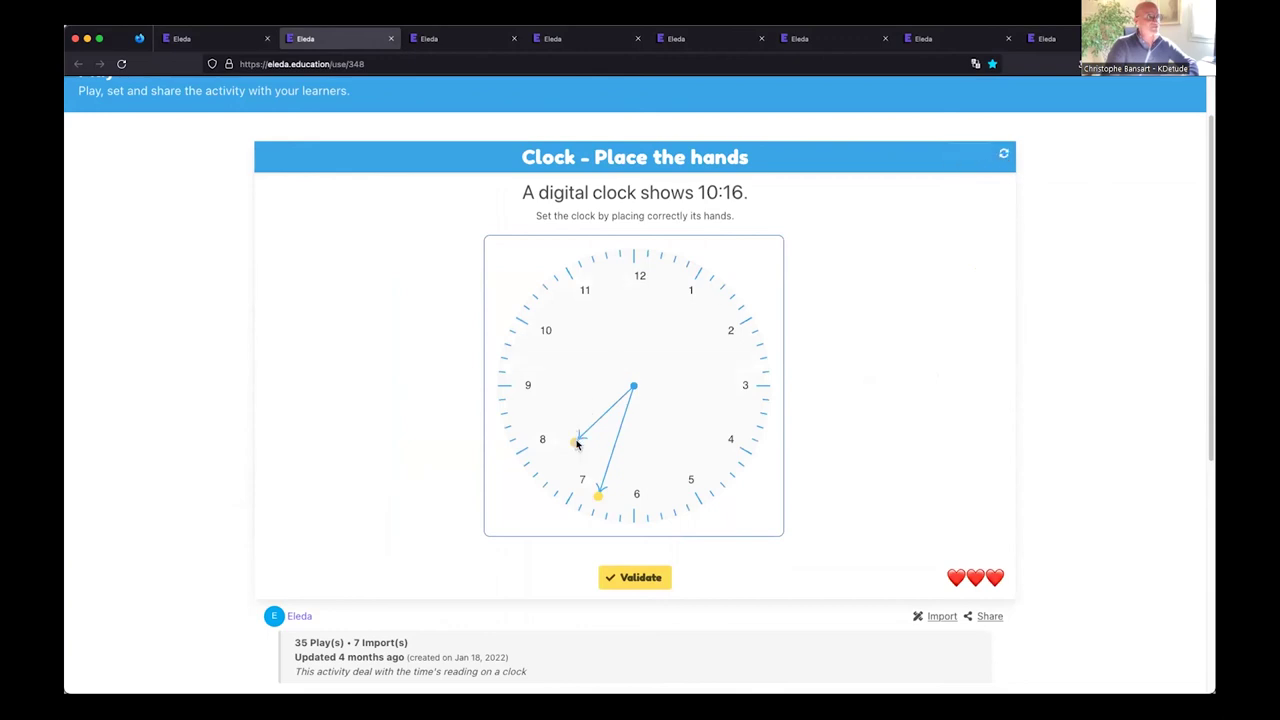
pyautogui.click(1005, 154)
pyautogui.click(1005, 154)
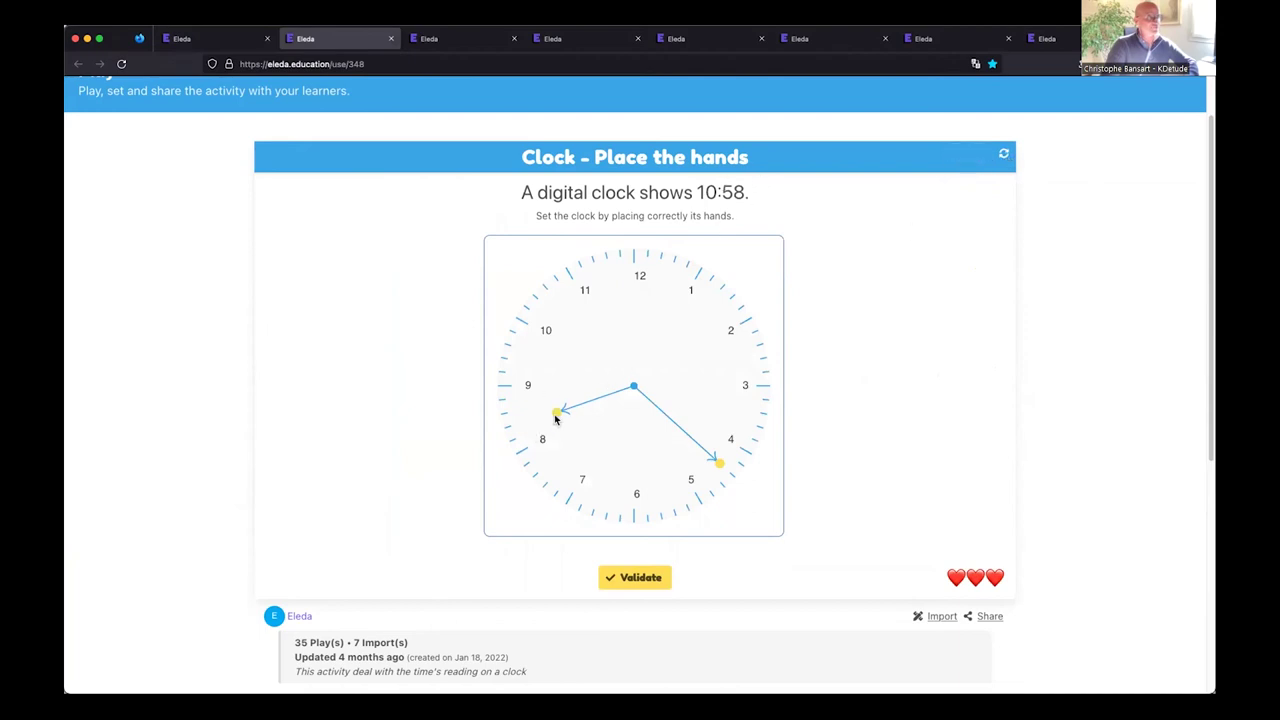
# - Point the clock's hour hand exactly at 10 and the minute hand at 58 minutes, and validate the answer
pyautogui.moveTo(560, 418); pyautogui.dragTo(533, 331)
pyautogui.moveTo(720, 459); pyautogui.dragTo(612, 278)
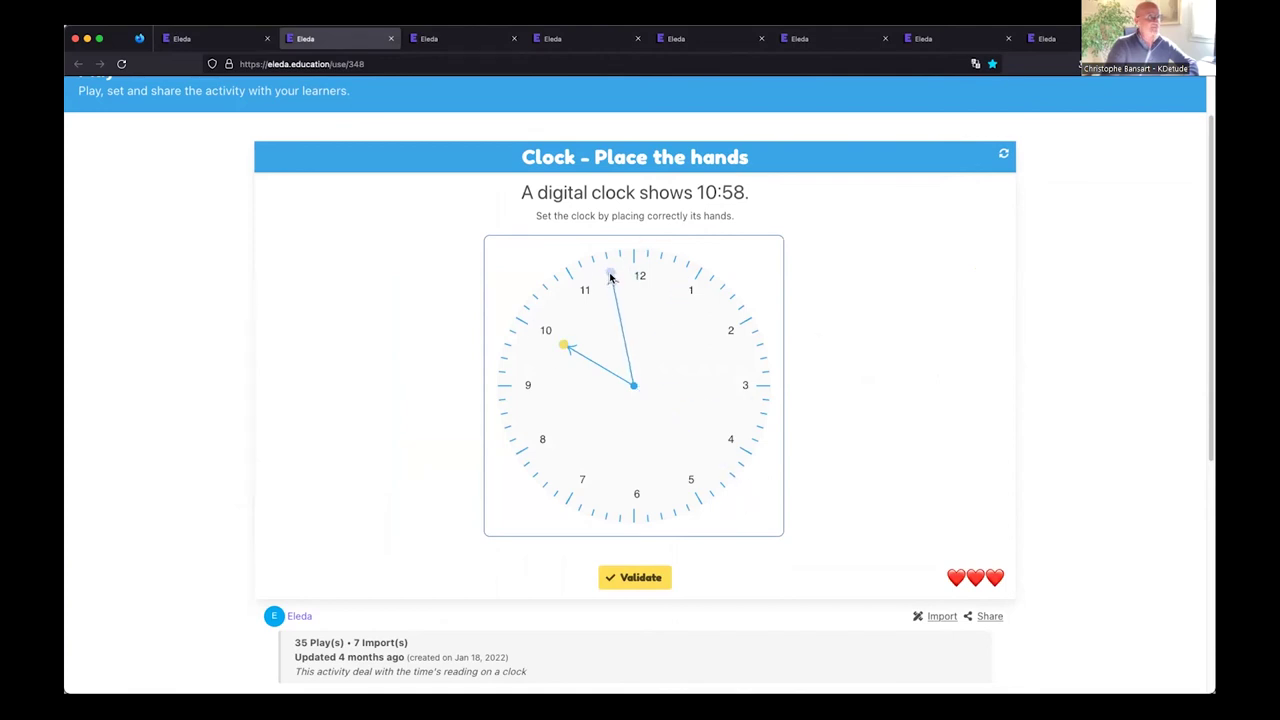
pyautogui.click(640, 578)
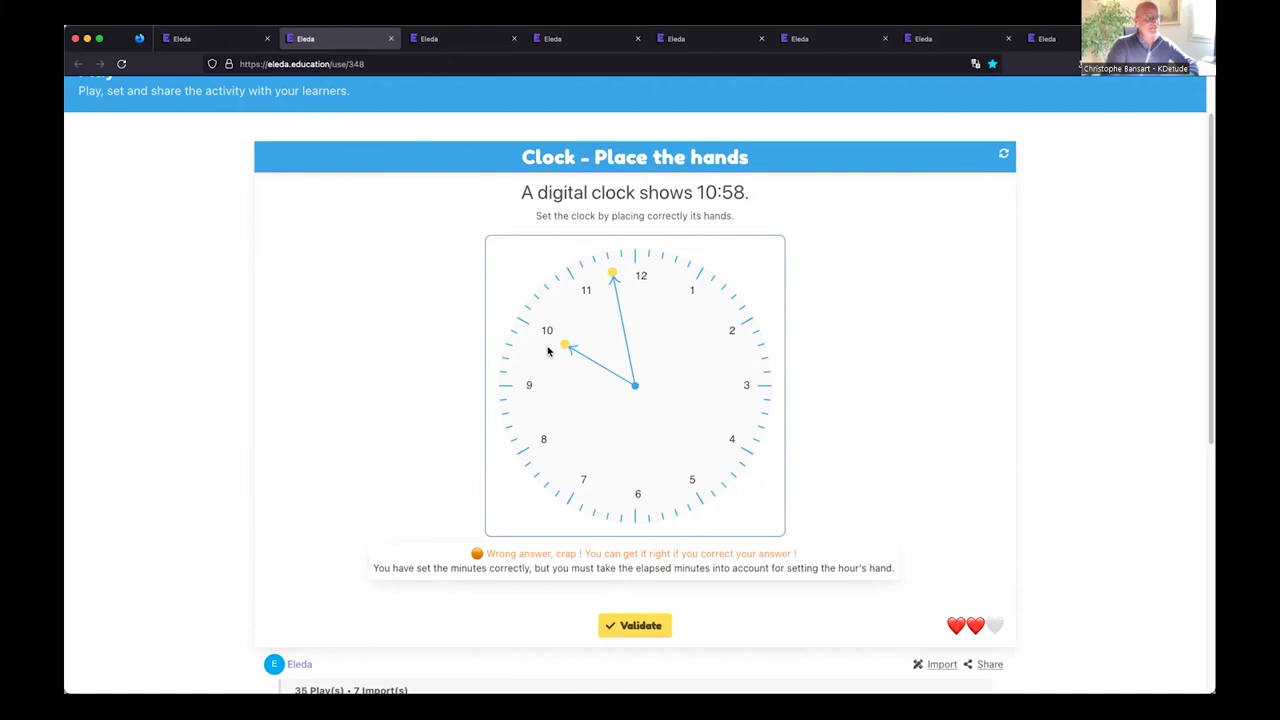
pyautogui.moveTo(561, 347); pyautogui.dragTo(568, 342)
# - Open the Affine function activity and replay it several times to generate new random functions
pyautogui.click(444, 45)
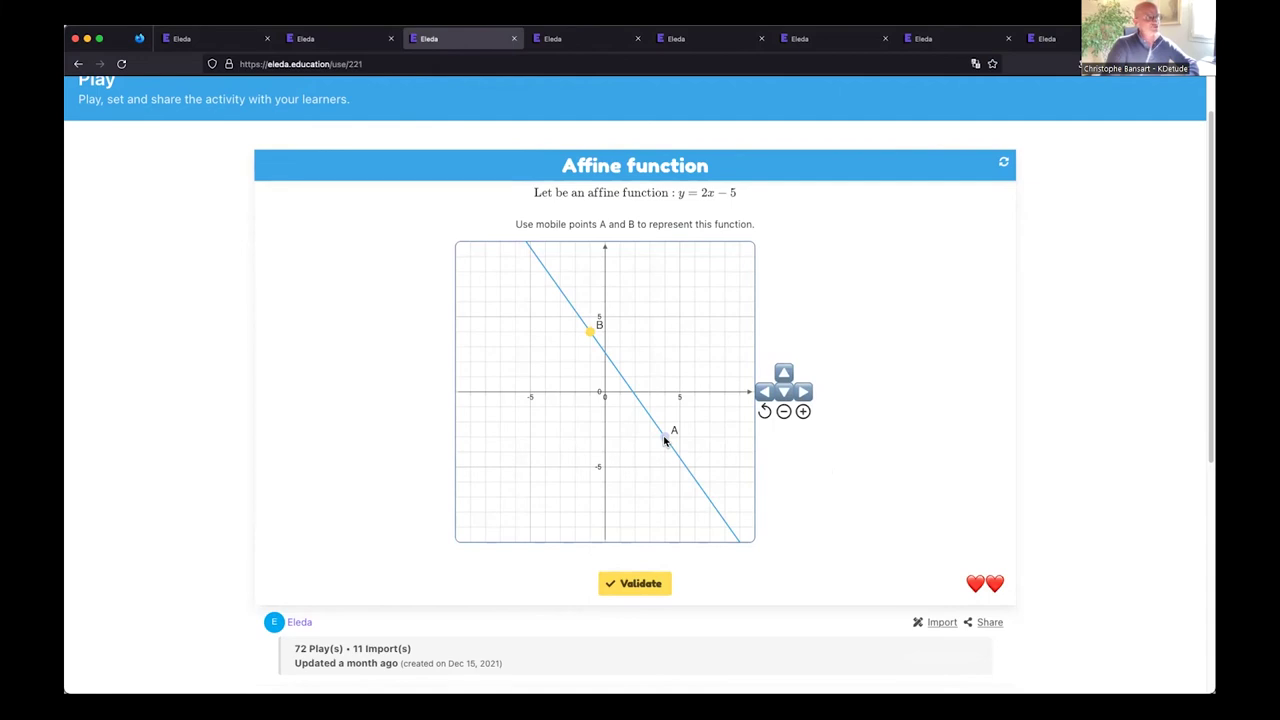
pyautogui.click(1004, 165)
pyautogui.click(1004, 165)
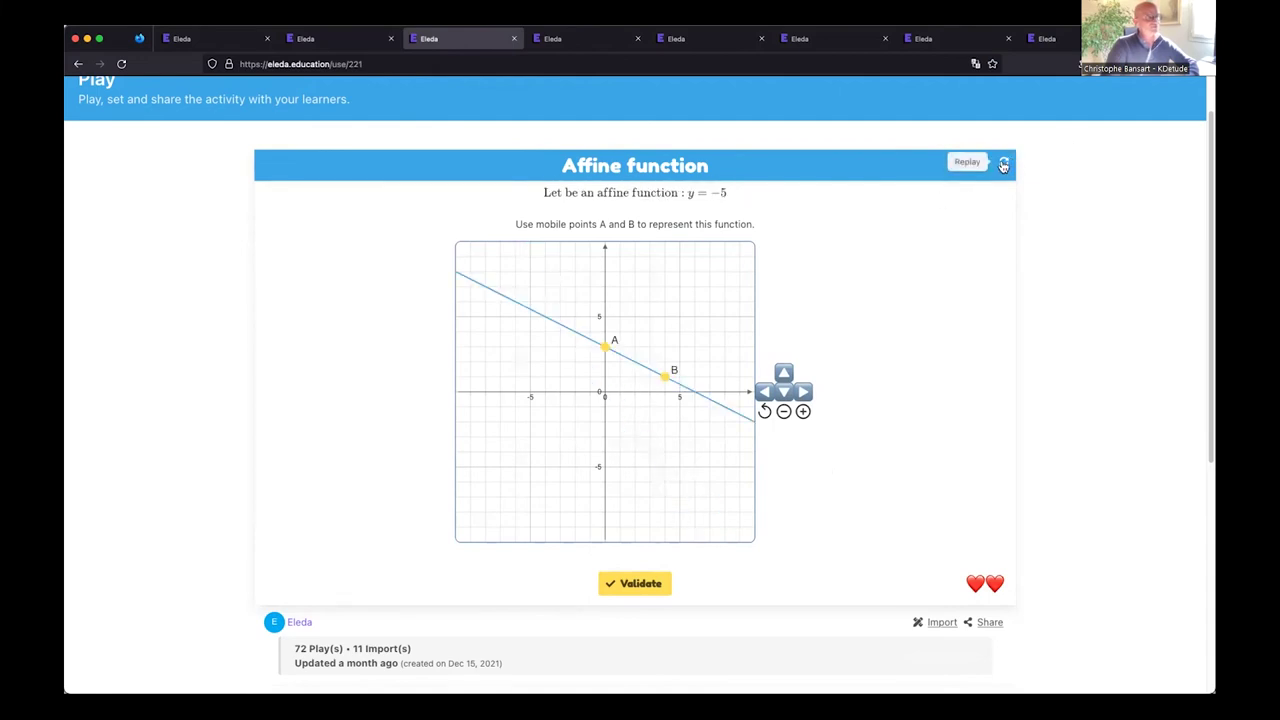
pyautogui.click(1004, 165)
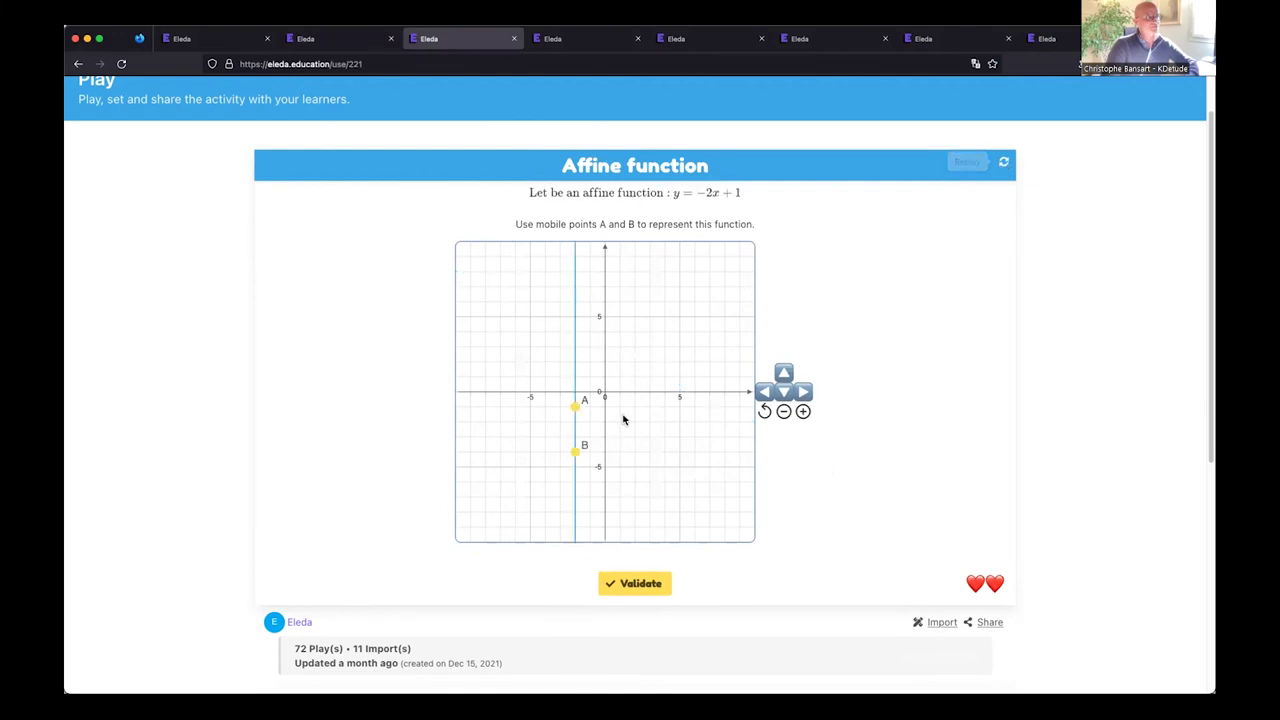
# - Move point B to (5, -5) and point A to (-5, 5) on the affine function graph, and validate the answer
pyautogui.moveTo(577, 454); pyautogui.dragTo(684, 467)
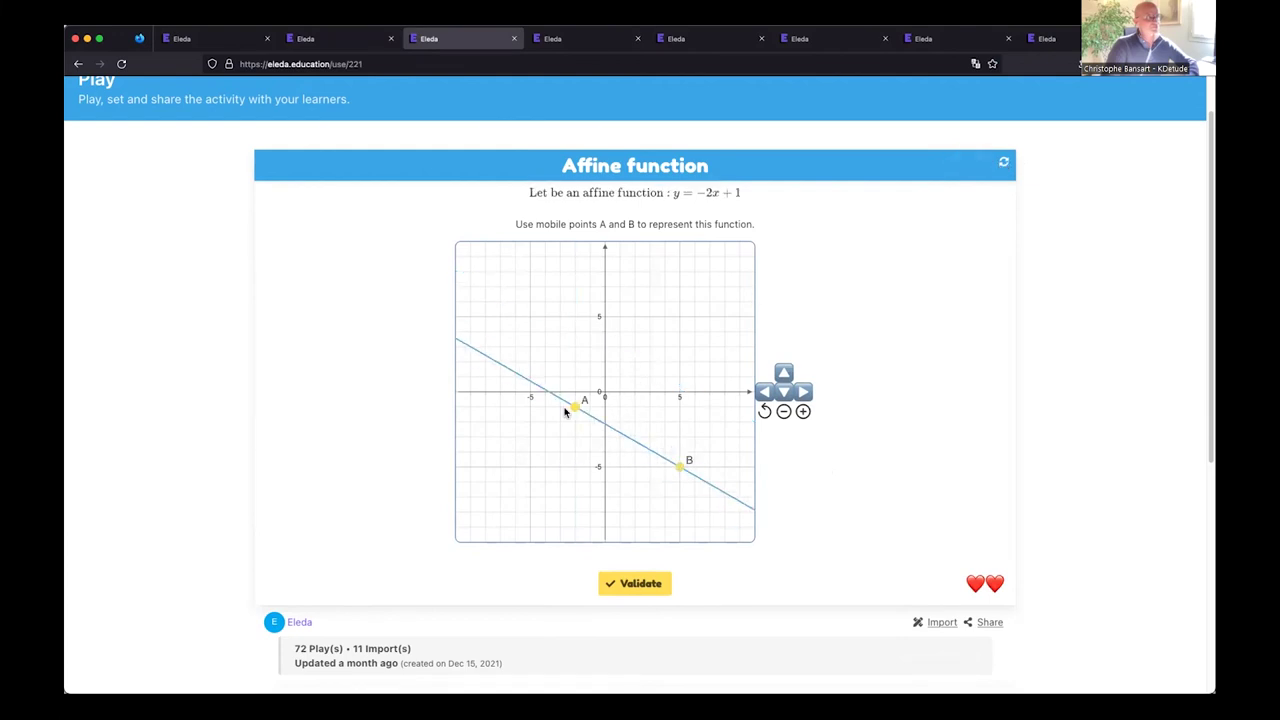
pyautogui.moveTo(575, 403); pyautogui.dragTo(530, 316)
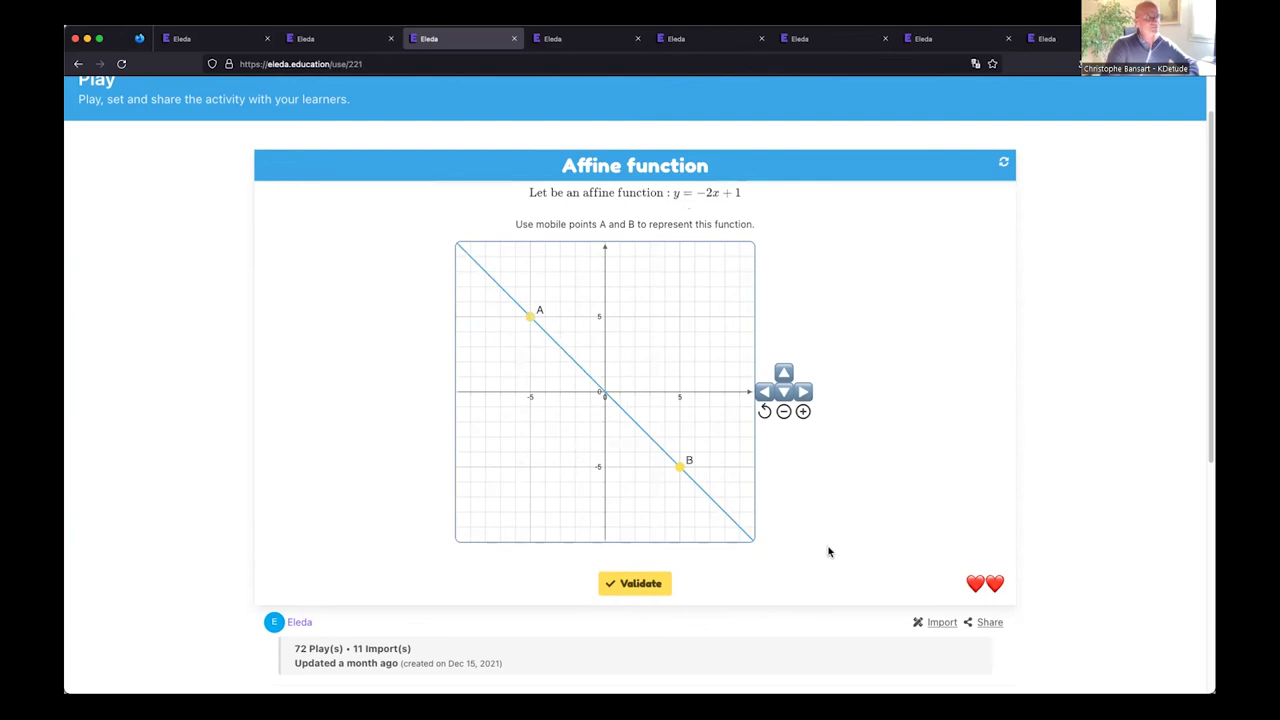
pyautogui.click(627, 587)
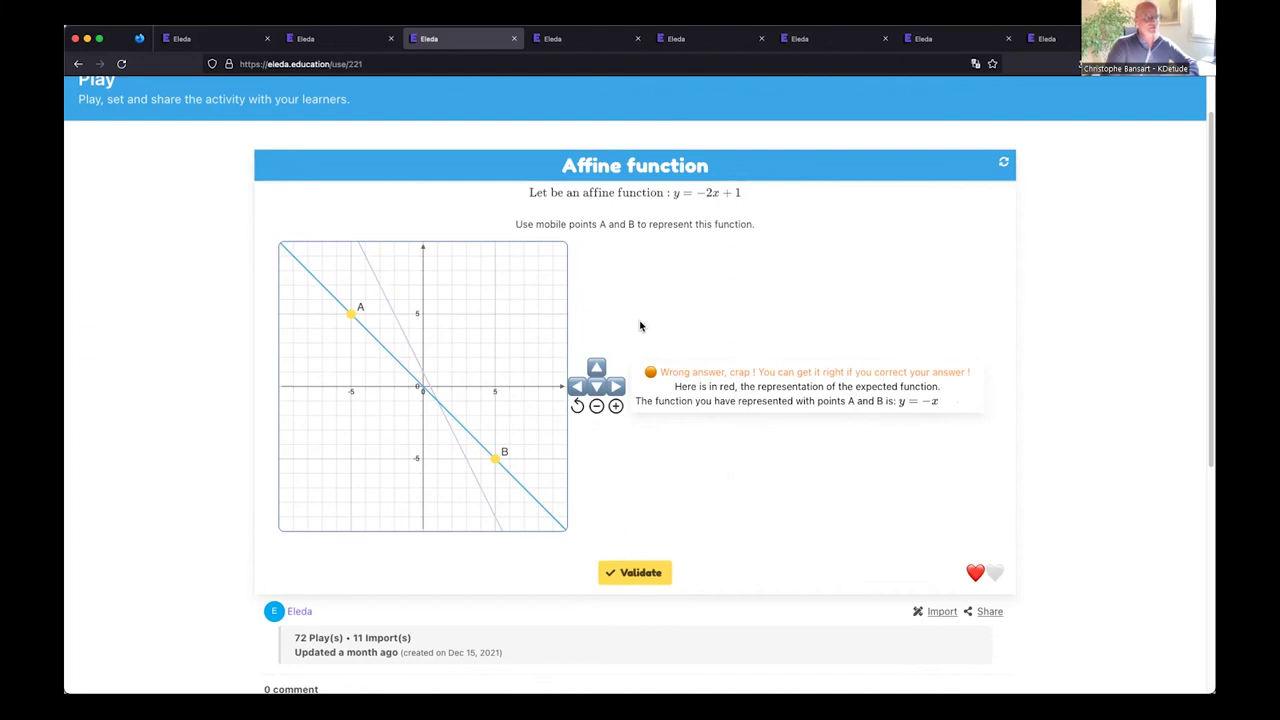
# - View the "Find derivative graphically" activity, and open "Reading of a box diagram" with a newly generated diagram
pyautogui.click(590, 42)
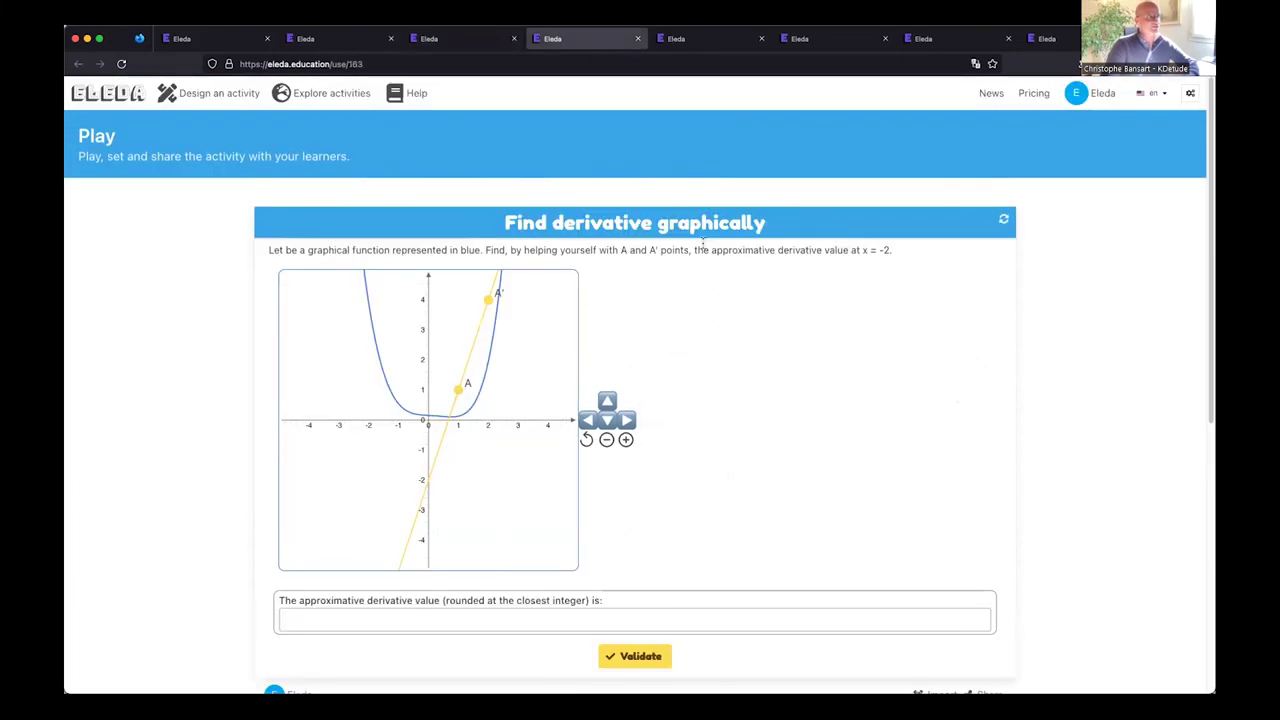
pyautogui.click(705, 40)
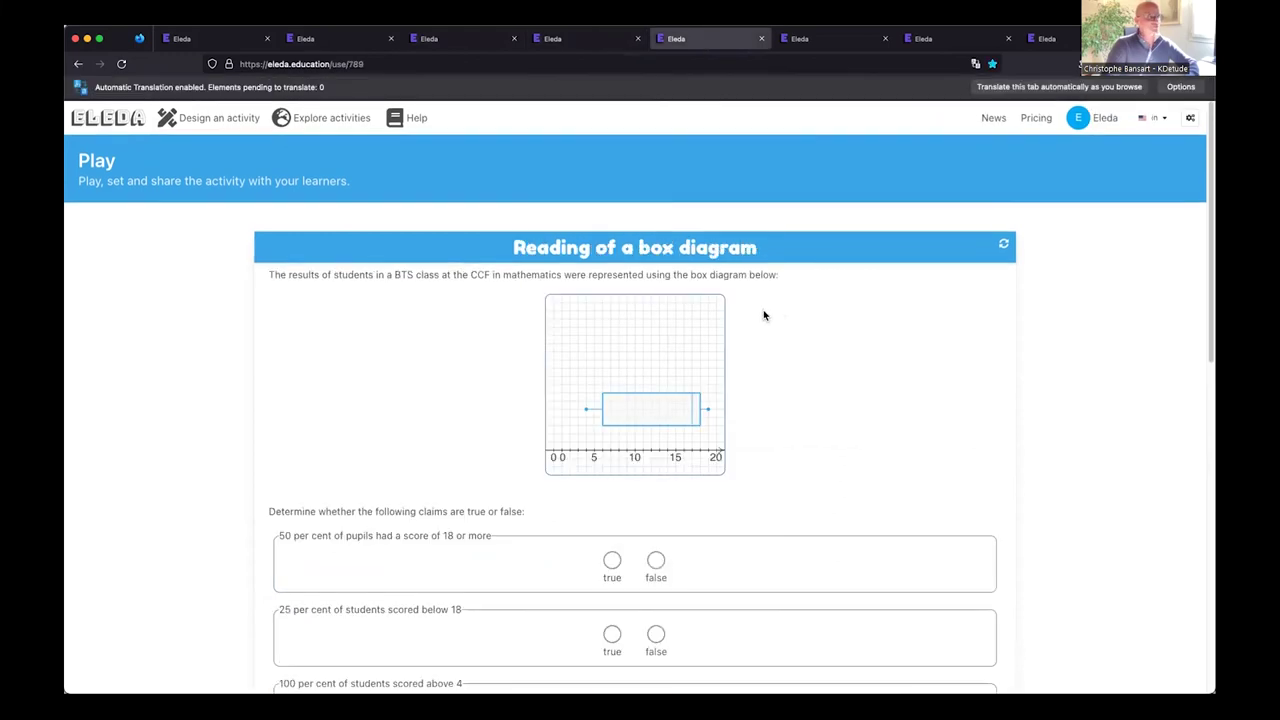
pyautogui.scroll(-2, 802, 332)
pyautogui.scroll(-1, 802, 332)
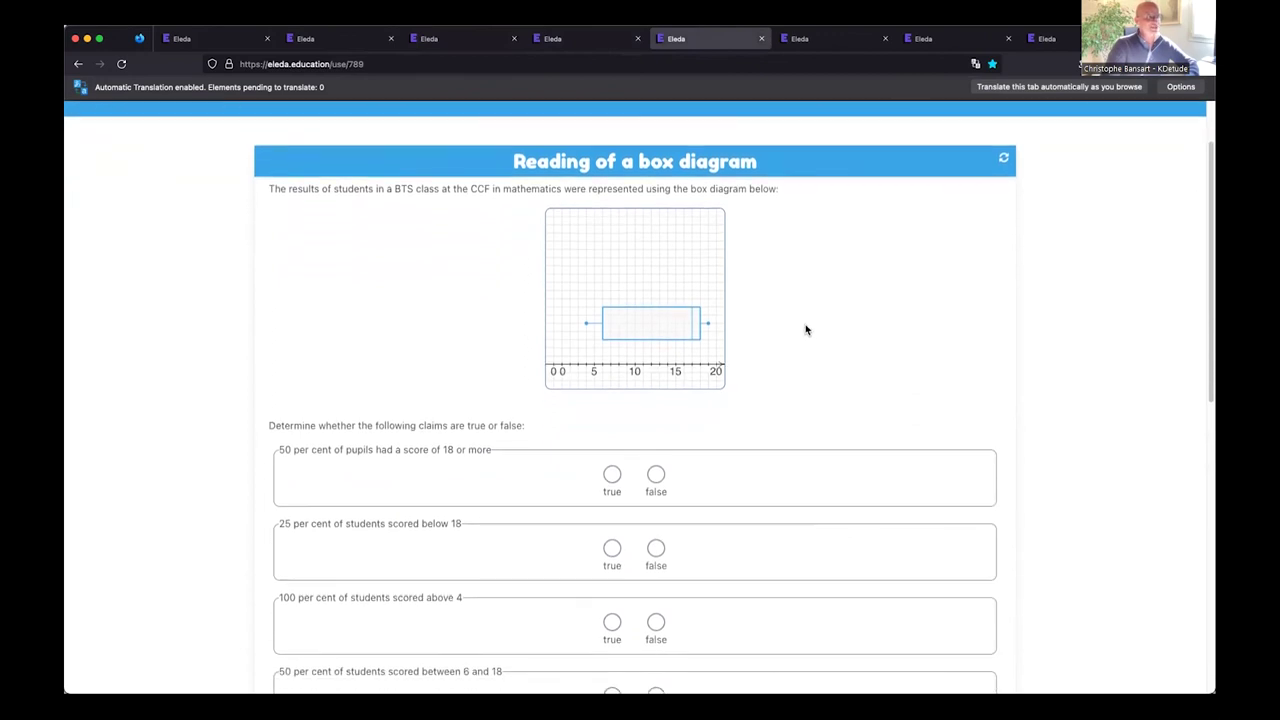
pyautogui.click(1004, 158)
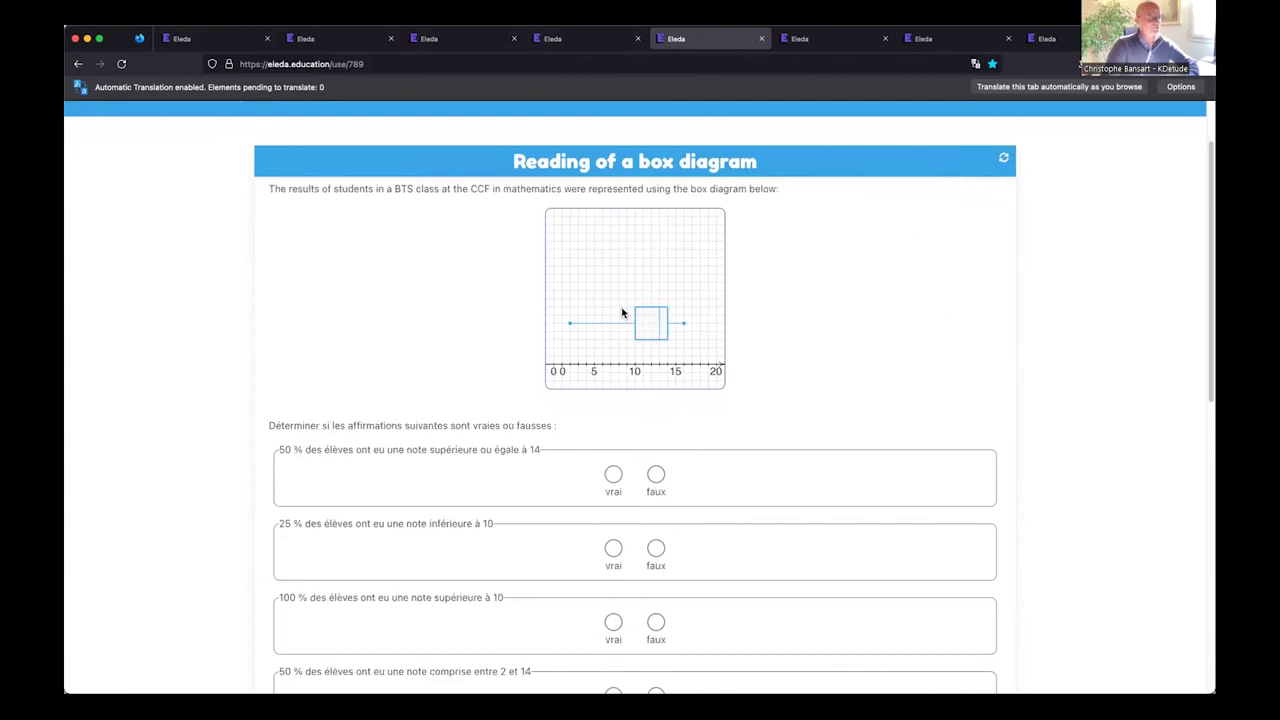
# - Review the true/false claims about the box diagram and validate them without selecting any answer
pyautogui.scroll(-1, 366, 436)
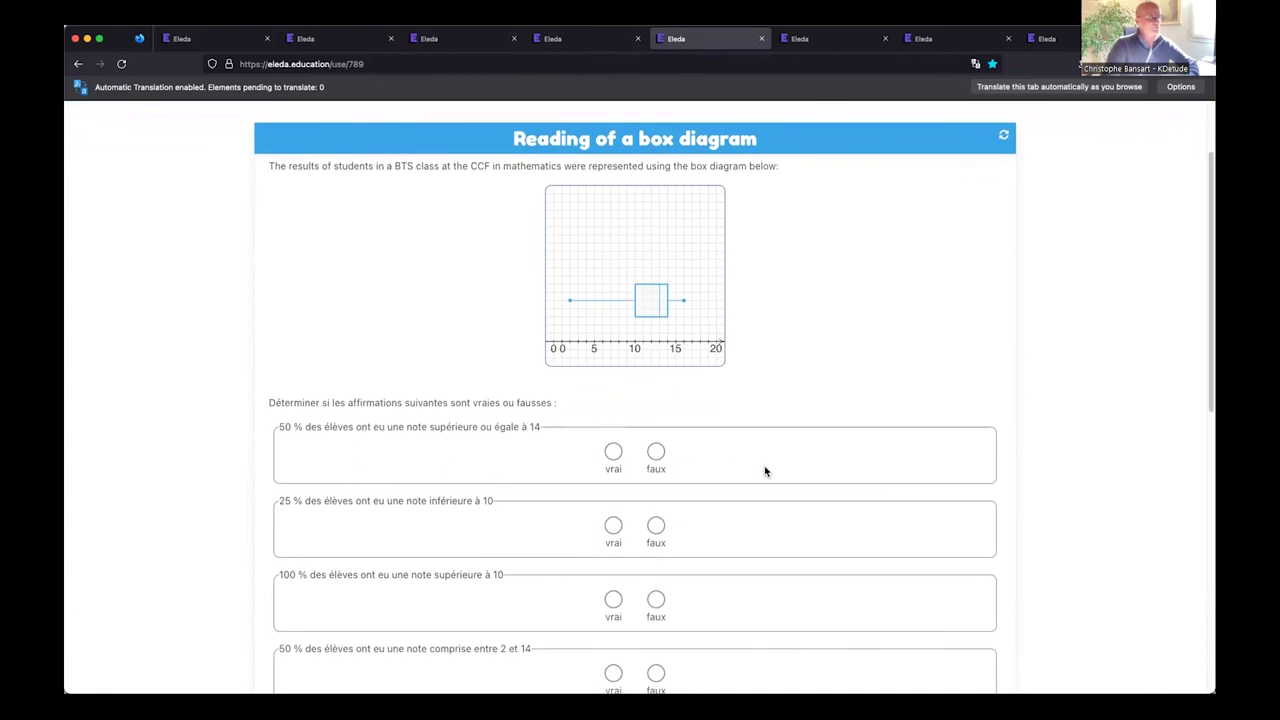
pyautogui.scroll(-1, 1031, 462)
pyautogui.scroll(-3, 1031, 462)
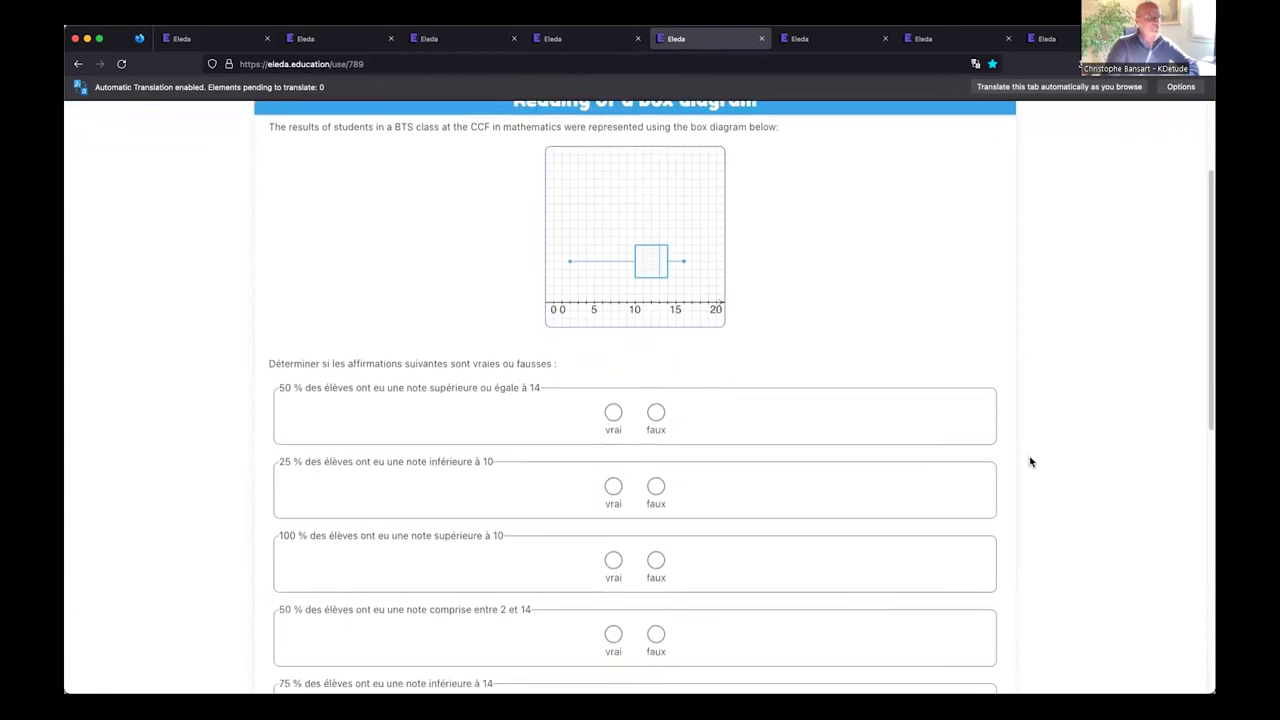
pyautogui.scroll(-2, 1031, 462)
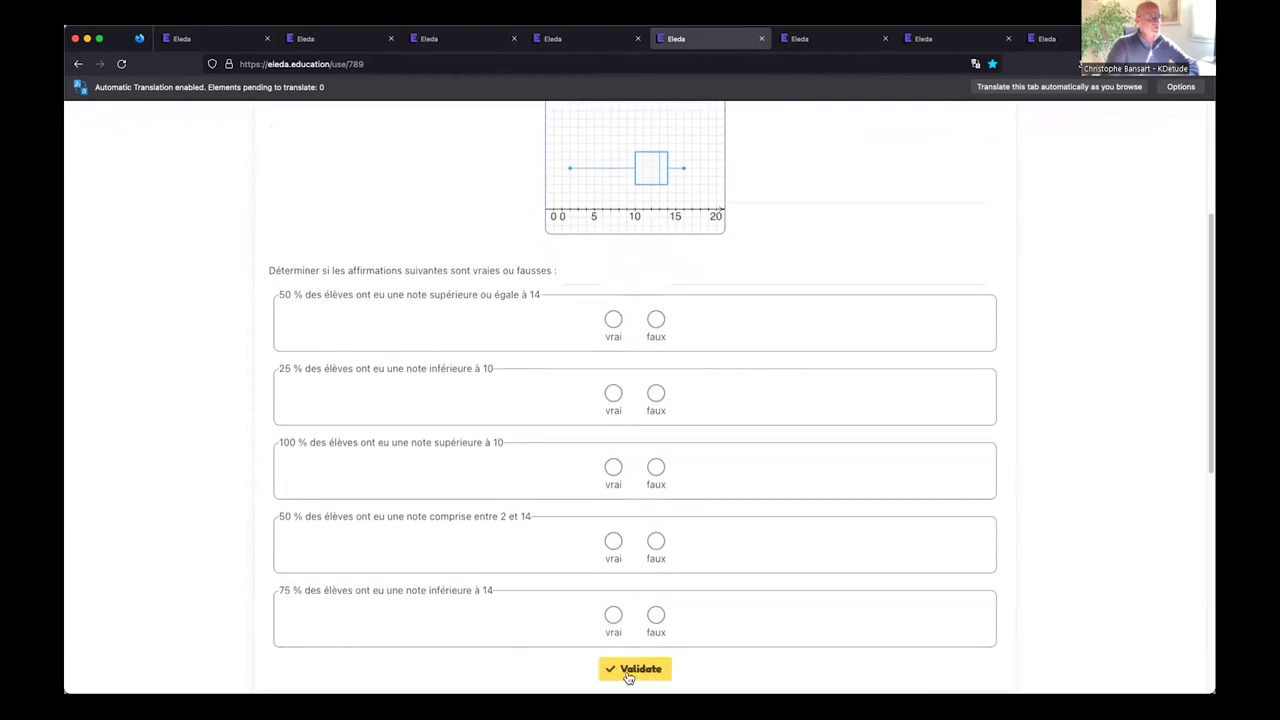
pyautogui.click(628, 677)
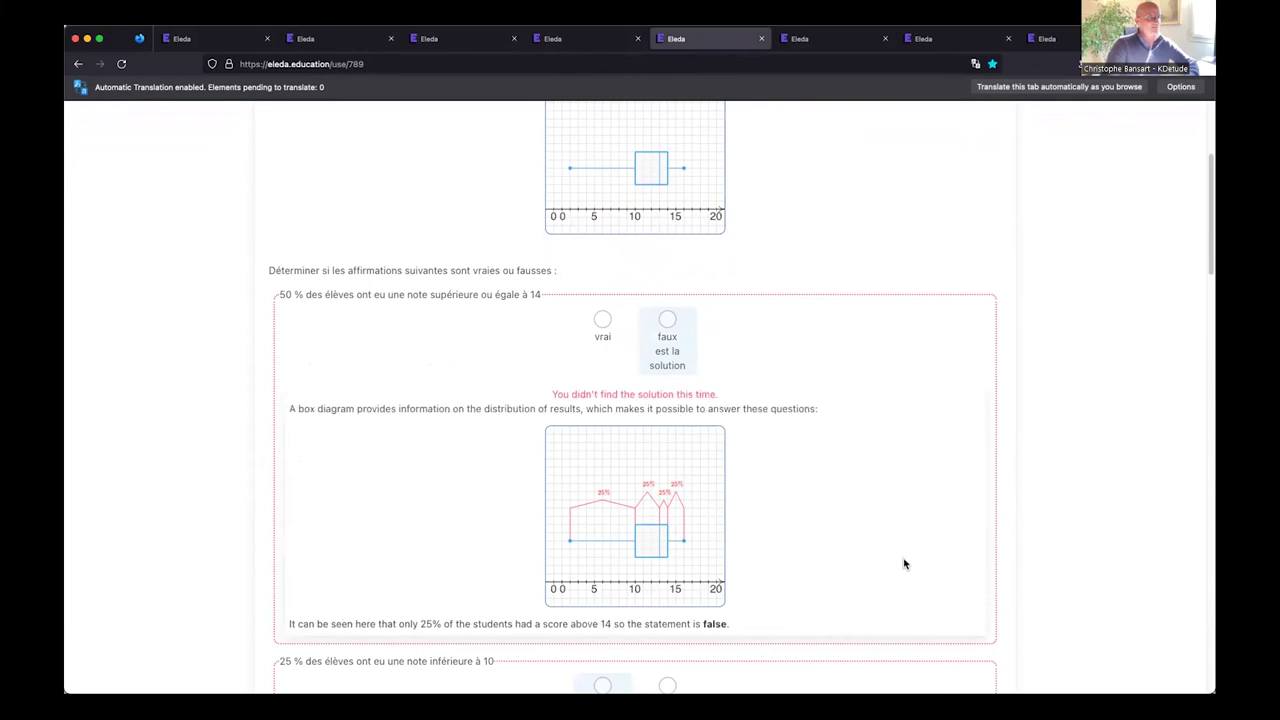
# - Examine the correction diagrams and explanations given for each box diagram claim
pyautogui.scroll(-2, 903, 563)
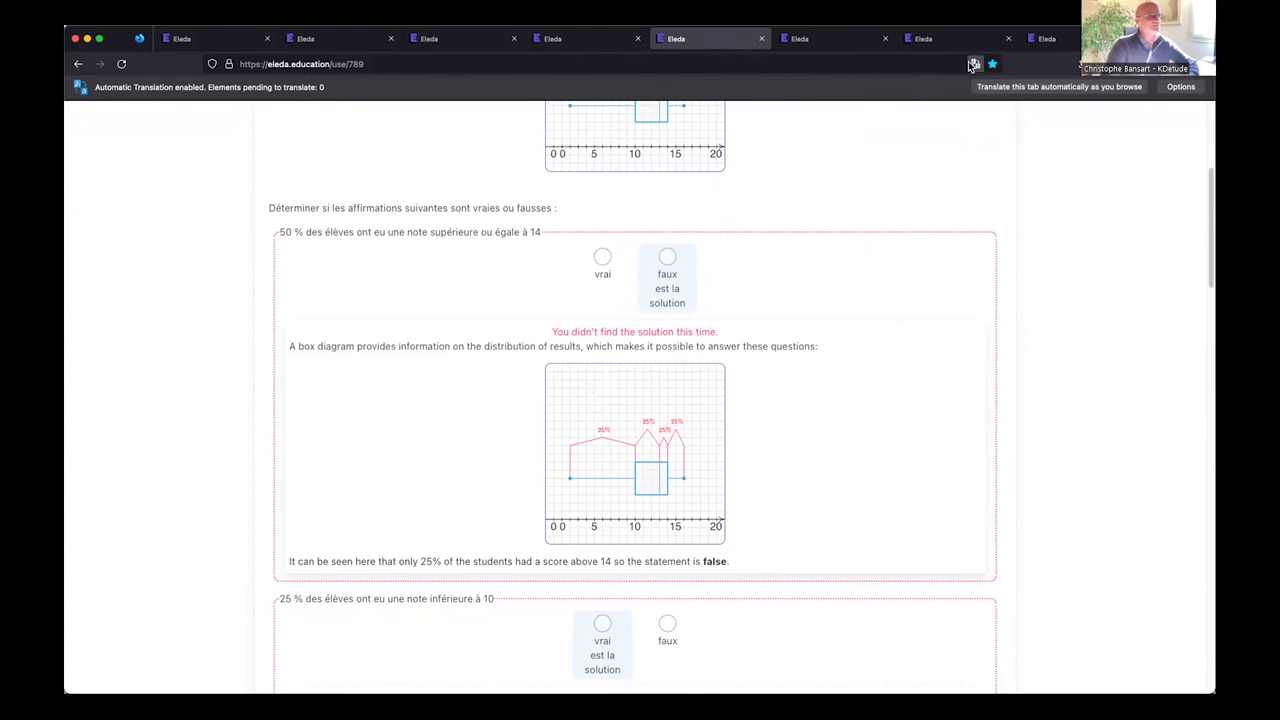
pyautogui.scroll(2, 962, 276)
pyautogui.scroll(1, 962, 276)
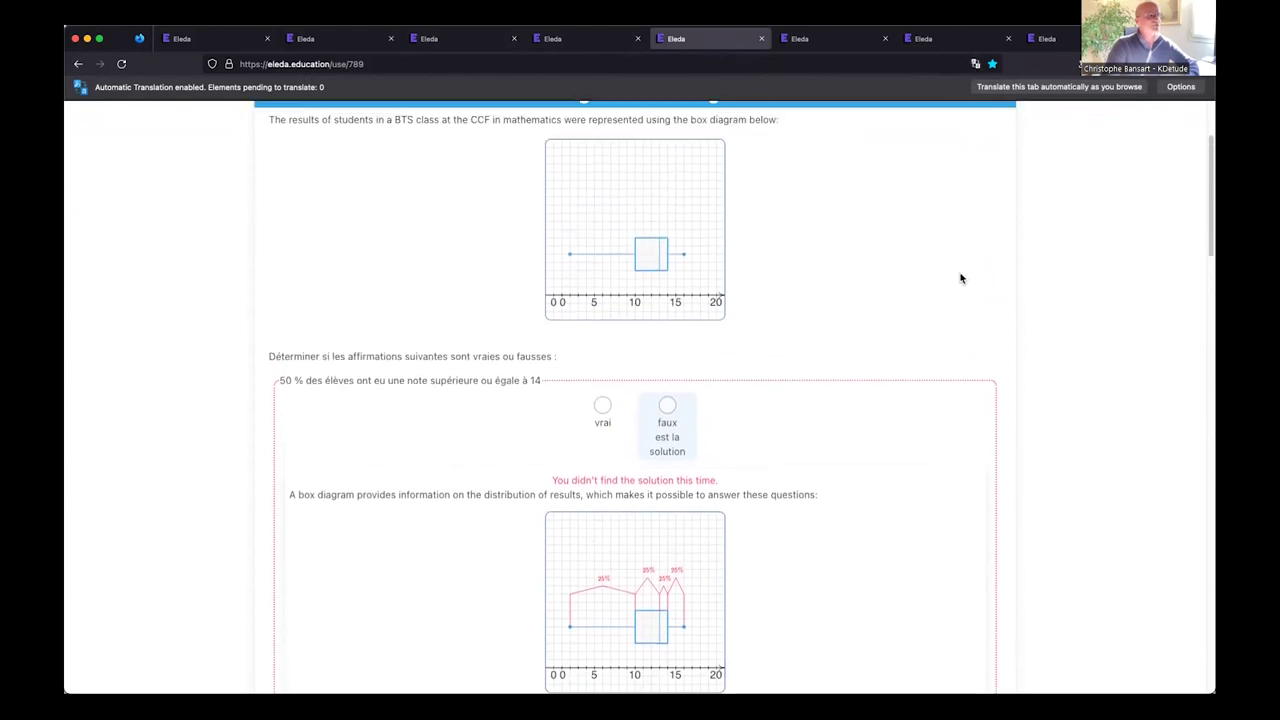
pyautogui.scroll(-3, 934, 353)
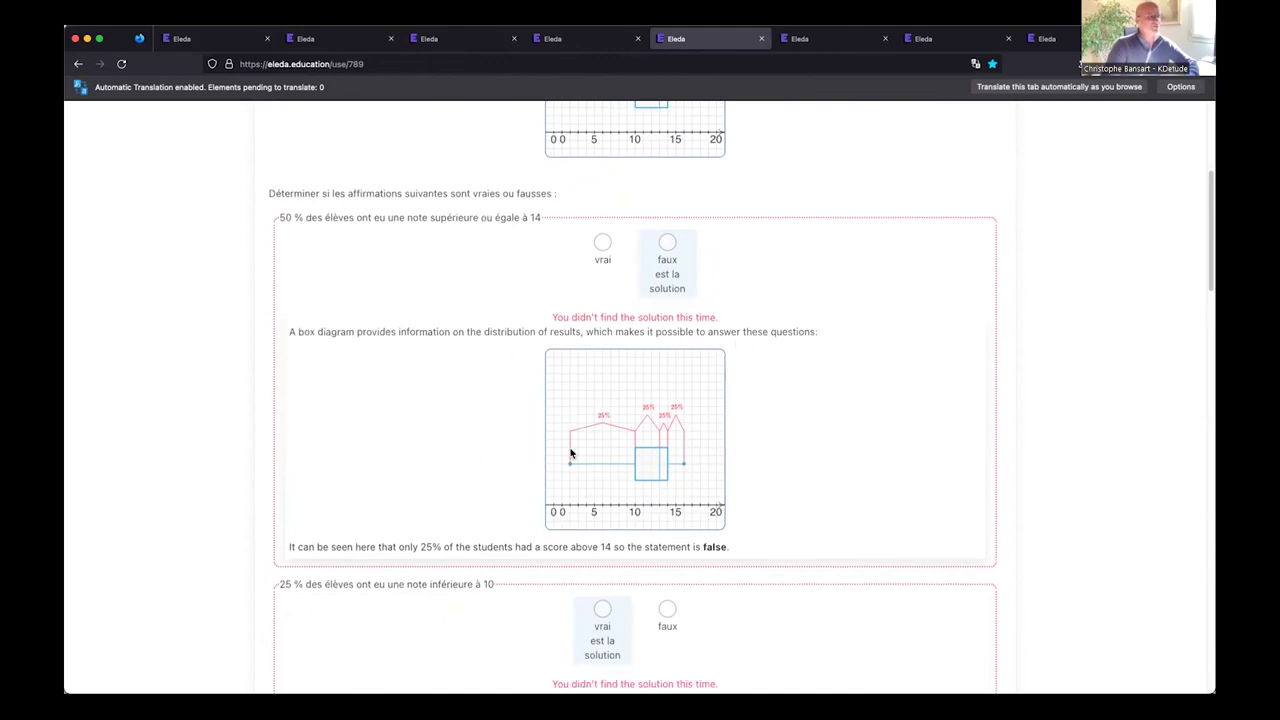
pyautogui.scroll(-2, 917, 486)
pyautogui.scroll(-3, 917, 486)
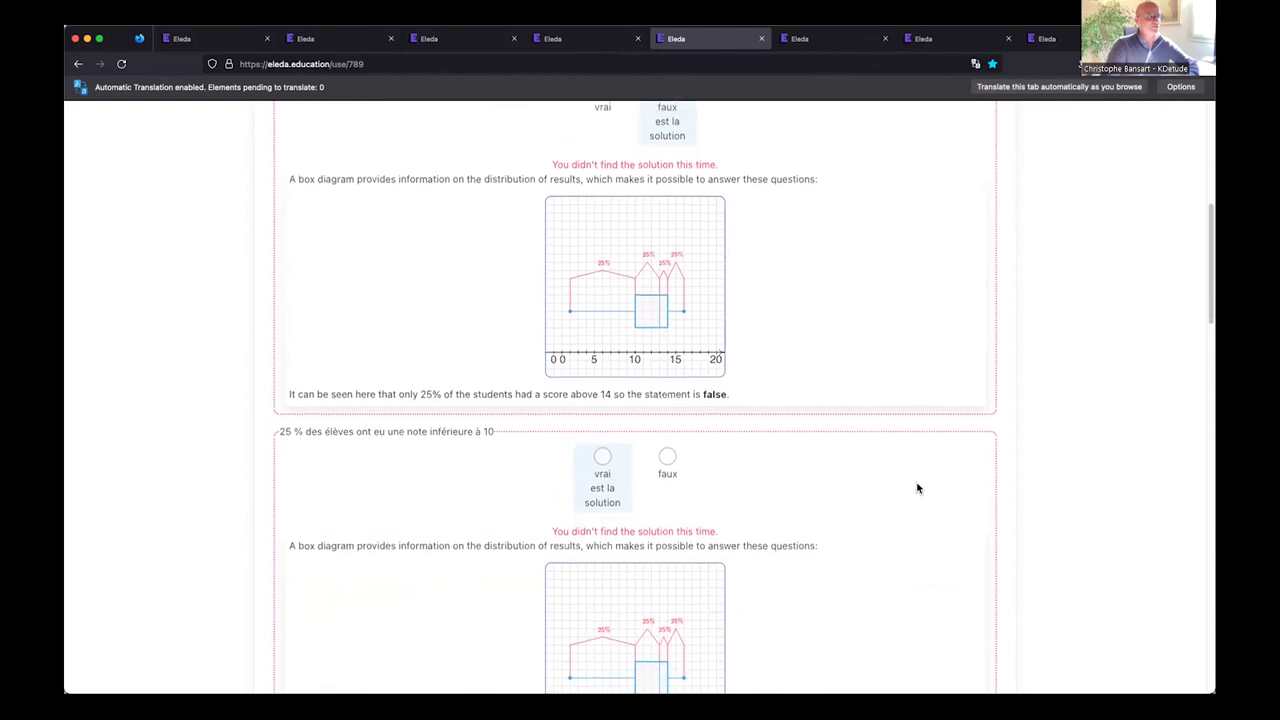
pyautogui.scroll(-4, 925, 509)
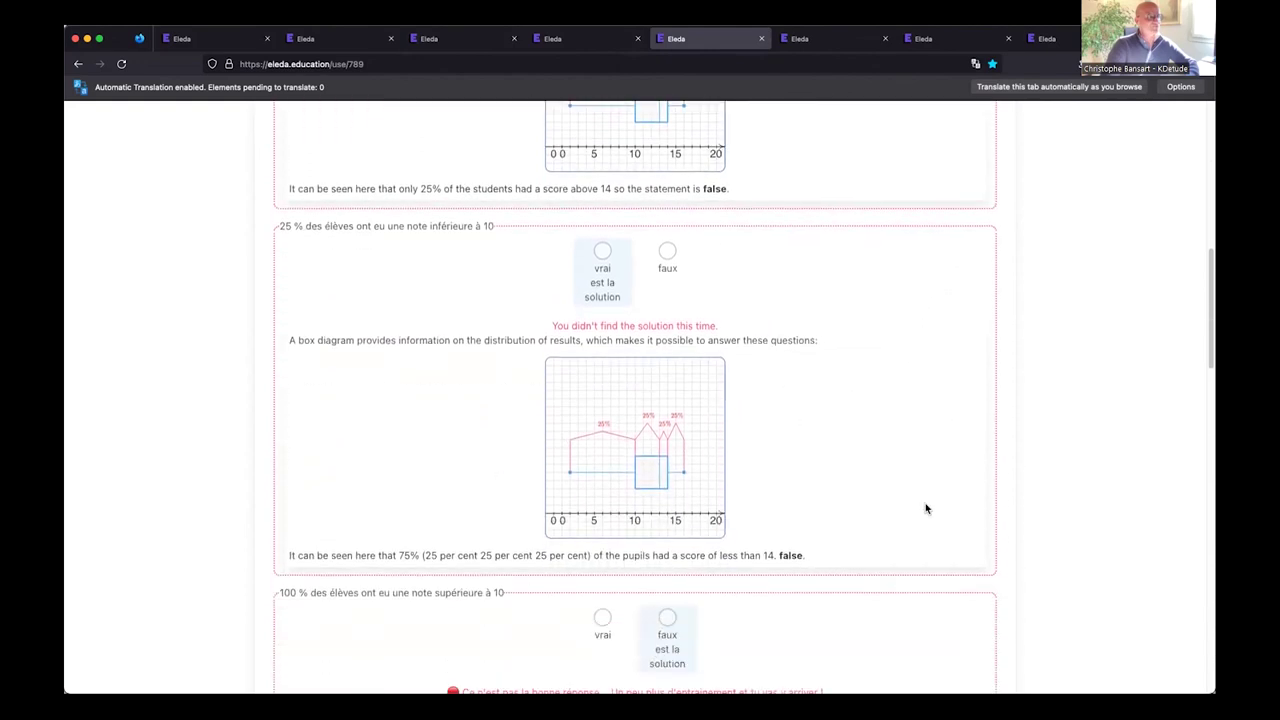
# - Open the activity on graphical resolution of an equation and replay it to generate a new curve and inequation
pyautogui.click(820, 44)
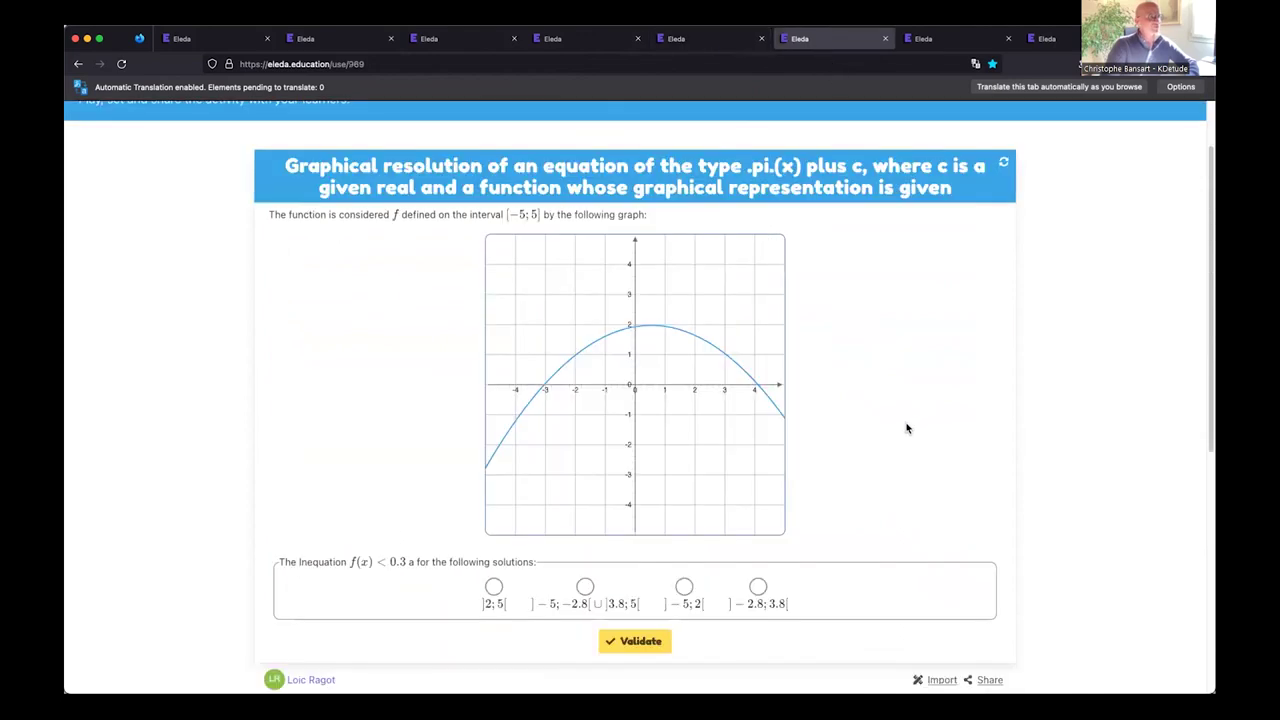
pyautogui.click(1003, 165)
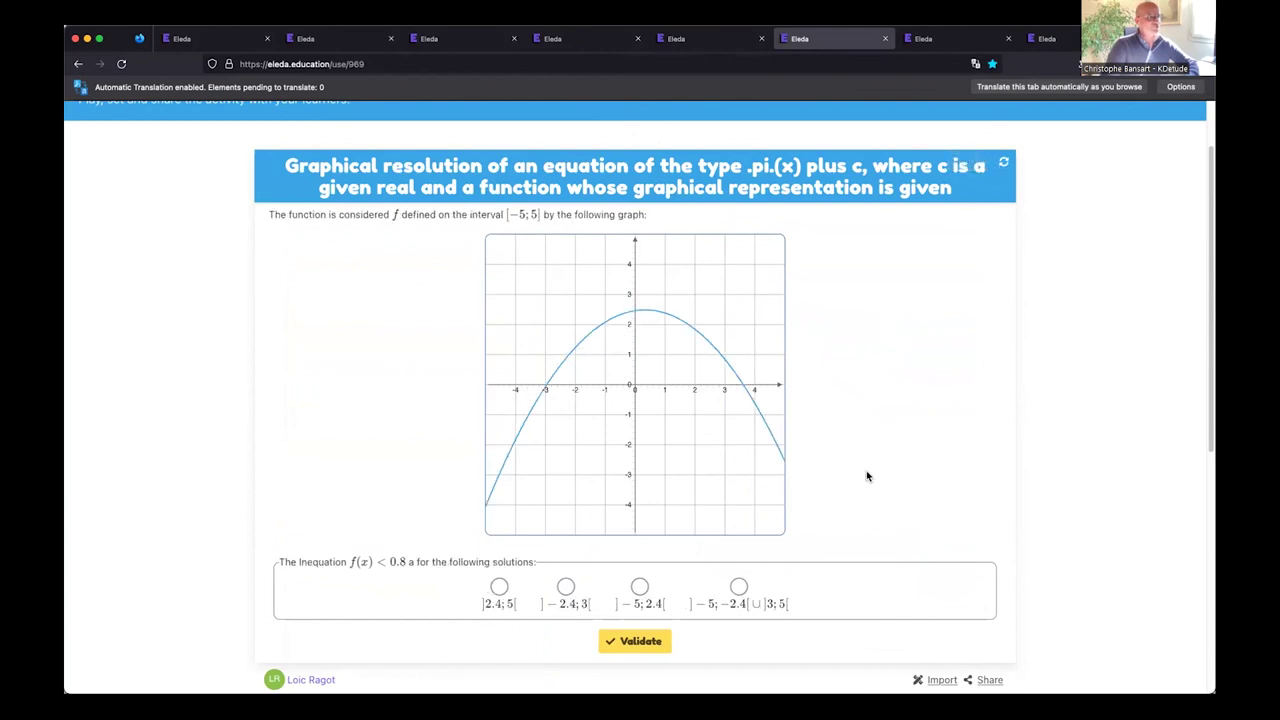
pyautogui.scroll(-1, 866, 472)
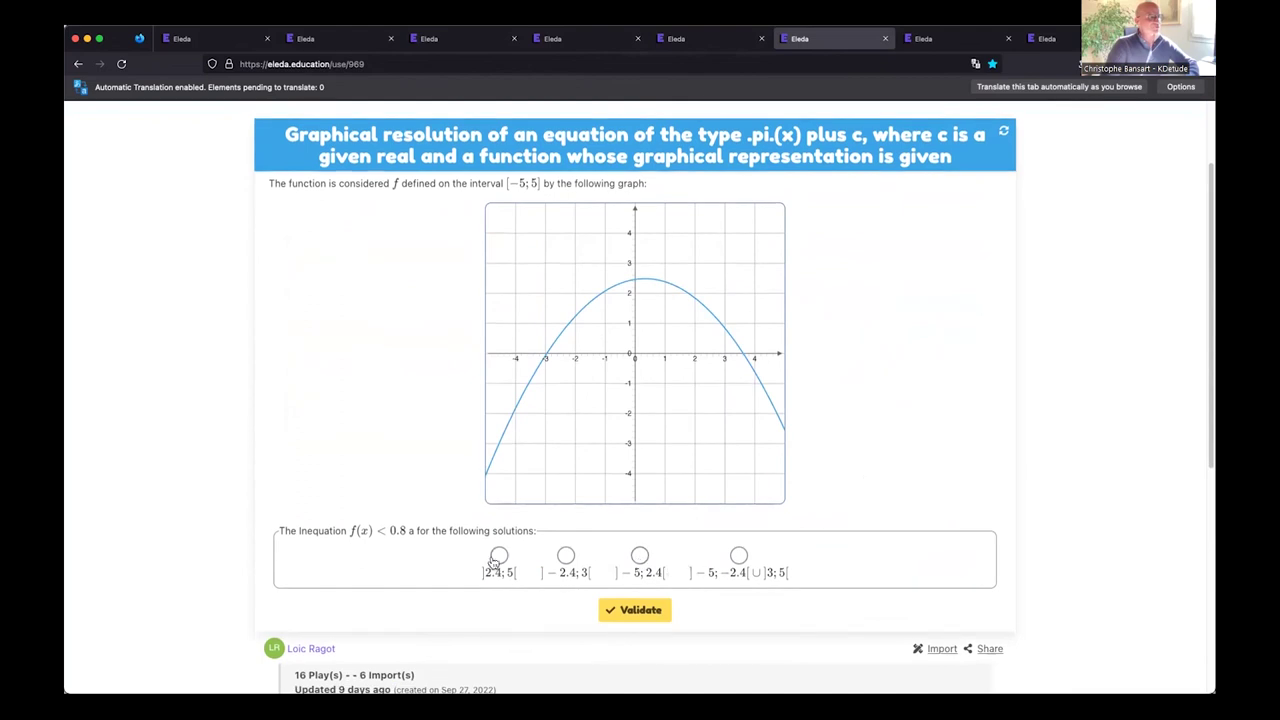
# - Answer the inequation f(x) < 0.8 with the interval ]2.4; 5[ and validate it to show the graphical correction
pyautogui.moveTo(299, 530); pyautogui.dragTo(328, 531)
pyautogui.click(372, 537)
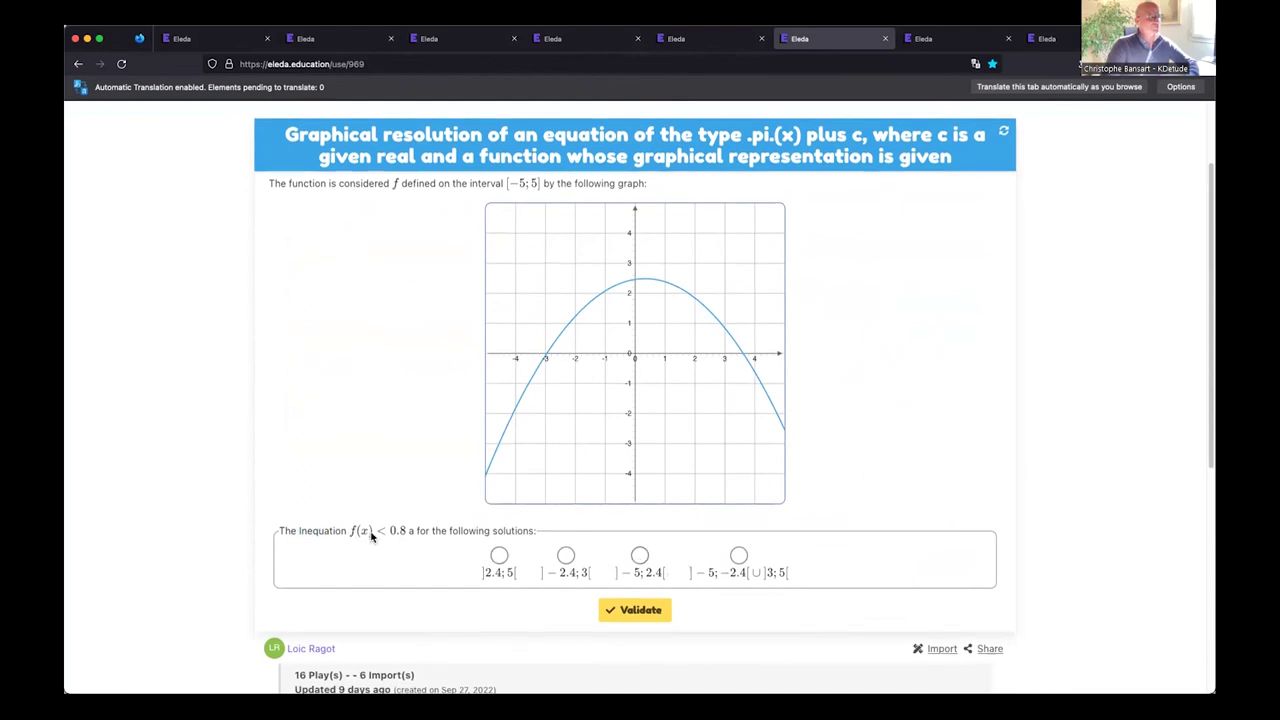
pyautogui.click(499, 556)
pyautogui.click(655, 614)
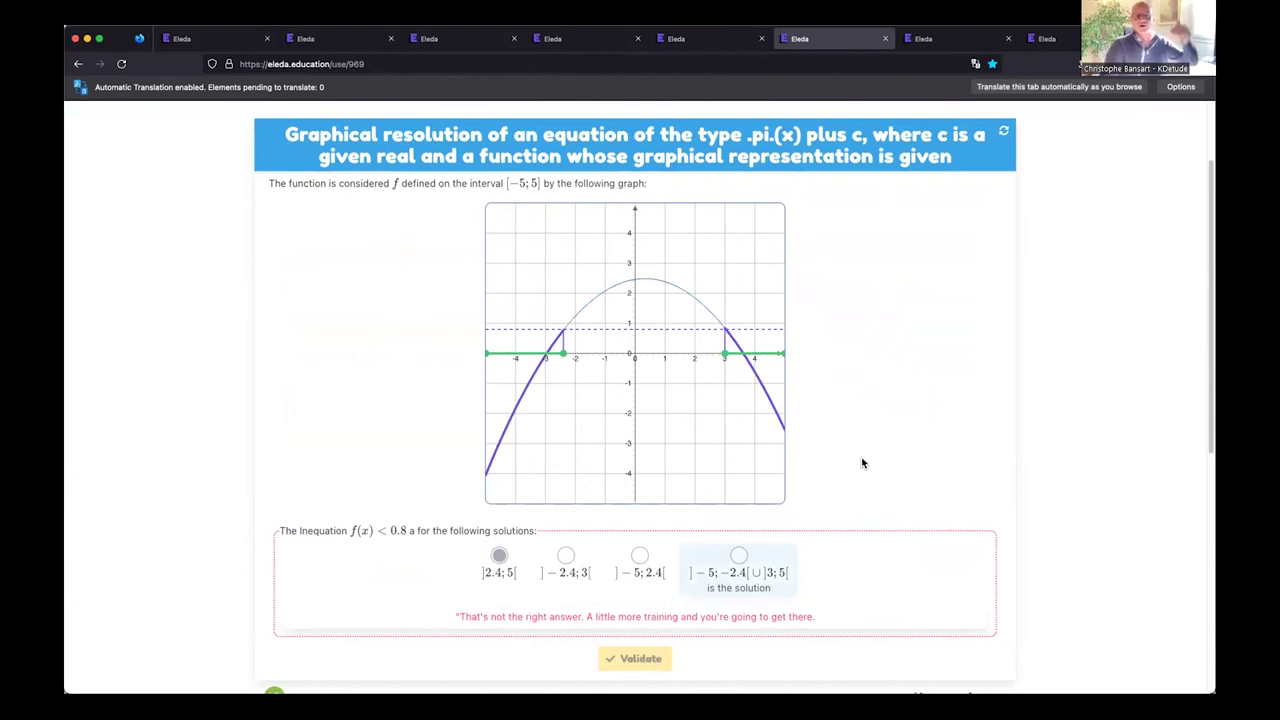
# - Open the activity on recognising a proportionality situation, answer Yes for the milk production data and validate
pyautogui.click(948, 46)
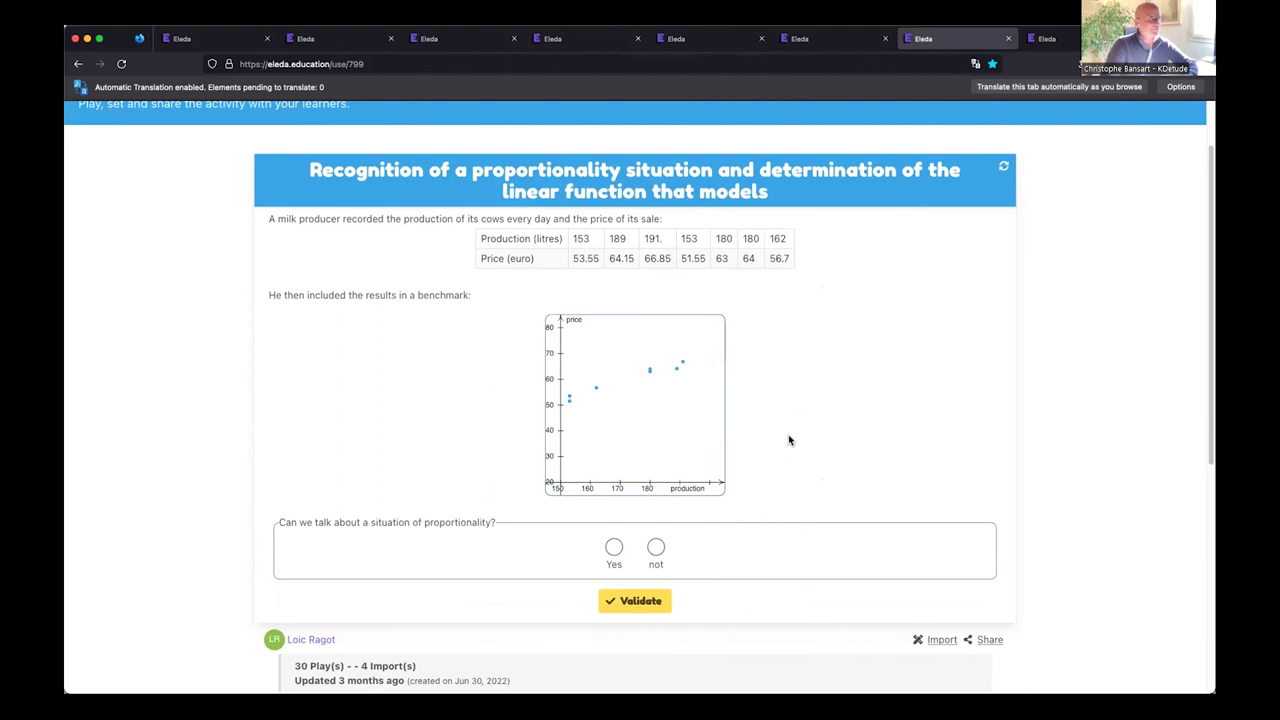
pyautogui.click(655, 550)
pyautogui.click(614, 552)
pyautogui.click(637, 605)
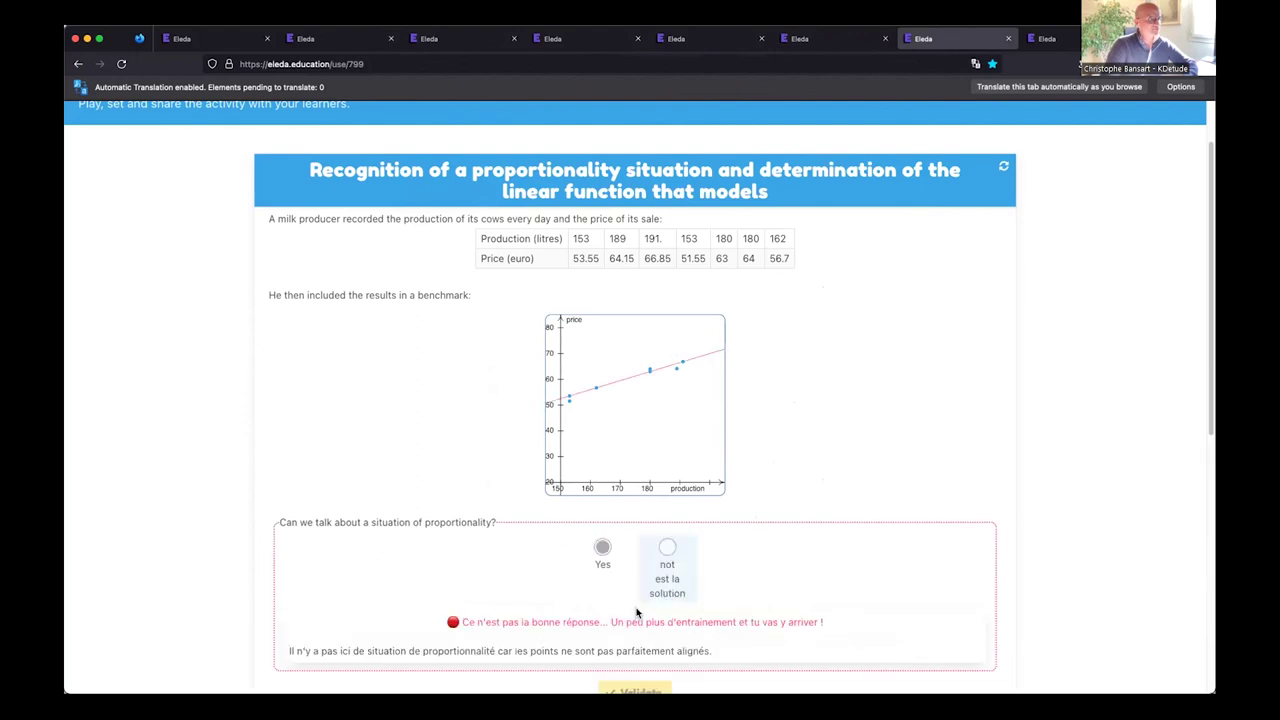
pyautogui.scroll(-1, 765, 586)
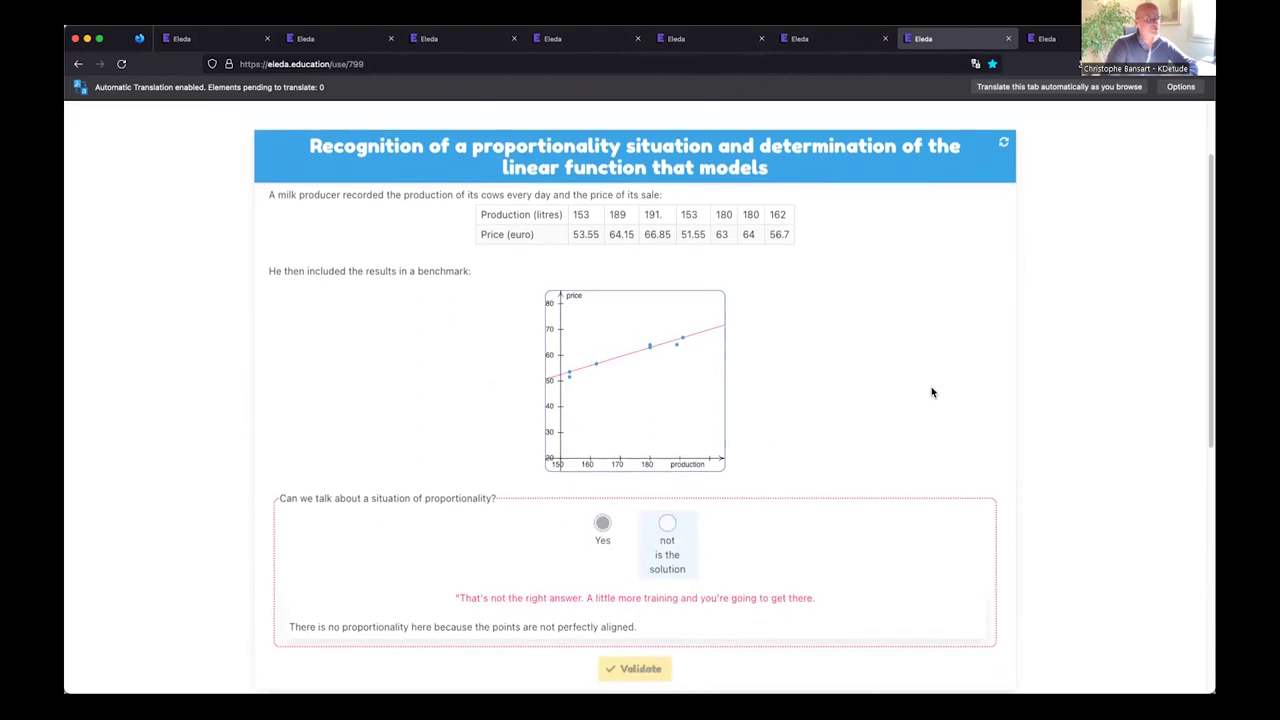
# - Replay the proportionality activity with newly generated milk data, answer Yes and validate
pyautogui.click(1002, 145)
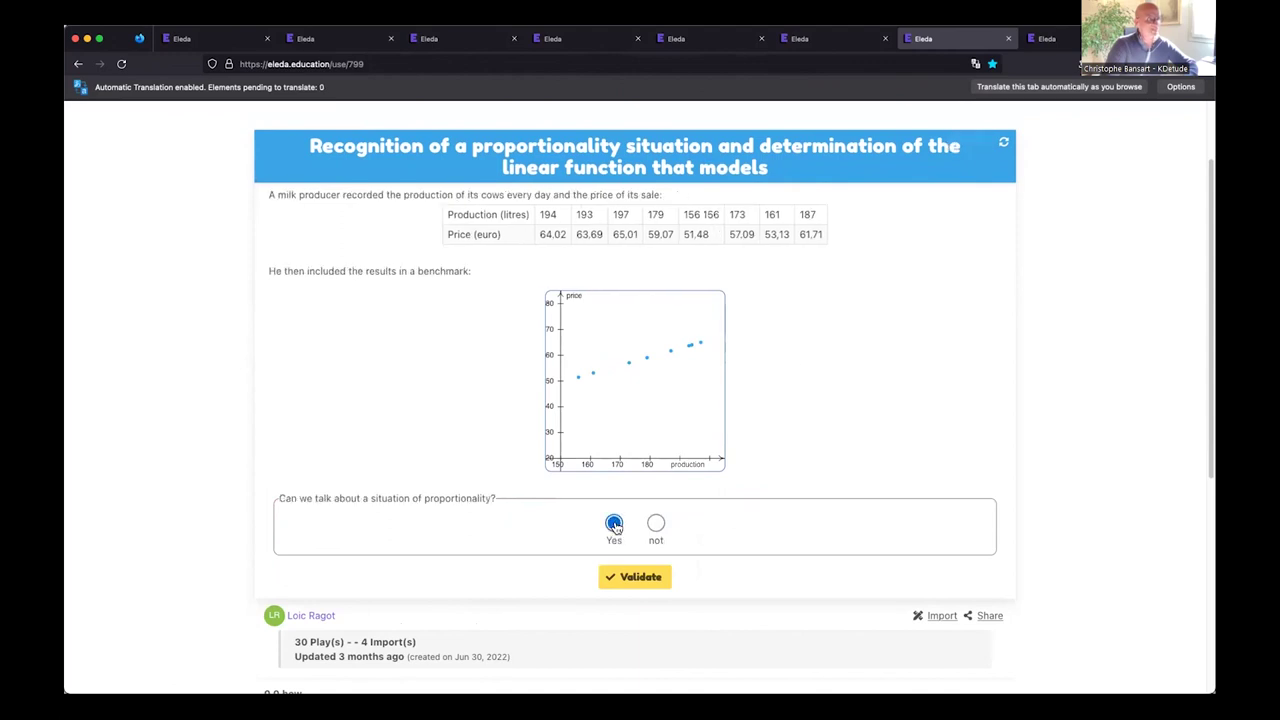
pyautogui.click(618, 577)
pyautogui.scroll(-3, 851, 466)
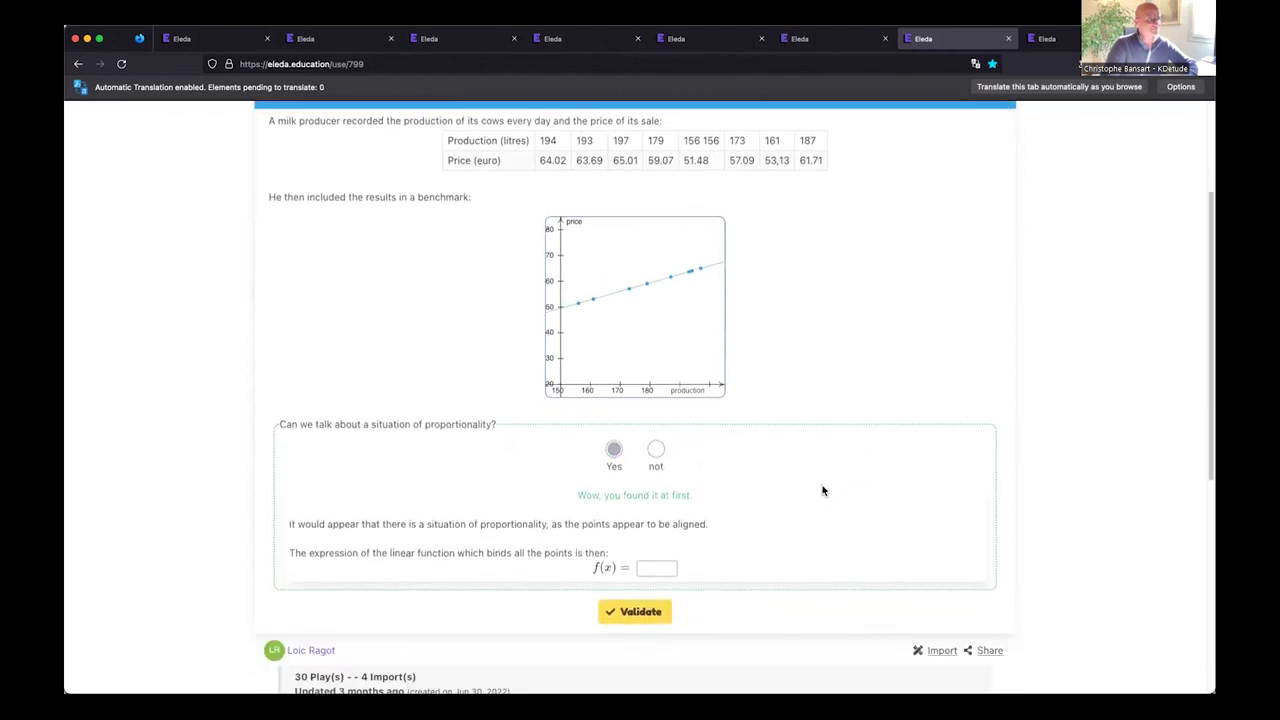
# - Open the math keypad for the linear function's expression f(x), and review the data table and graph above it
pyautogui.click(660, 568)
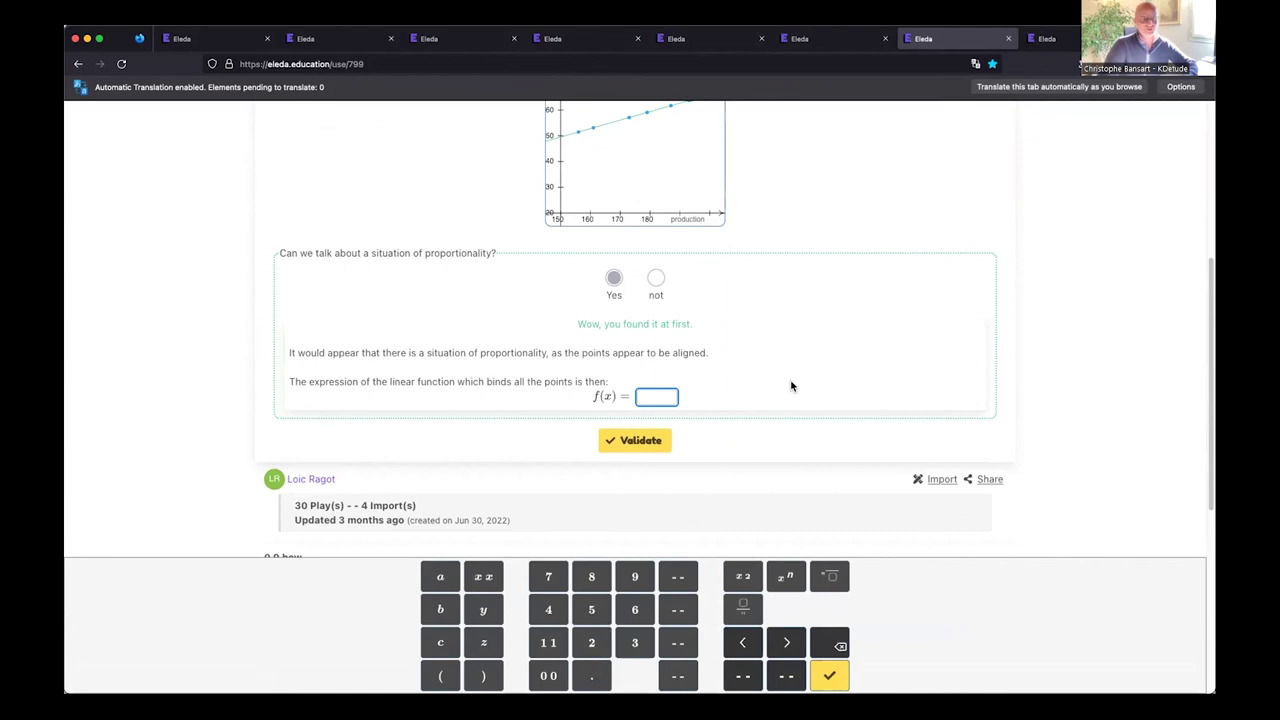
pyautogui.scroll(3, 793, 359)
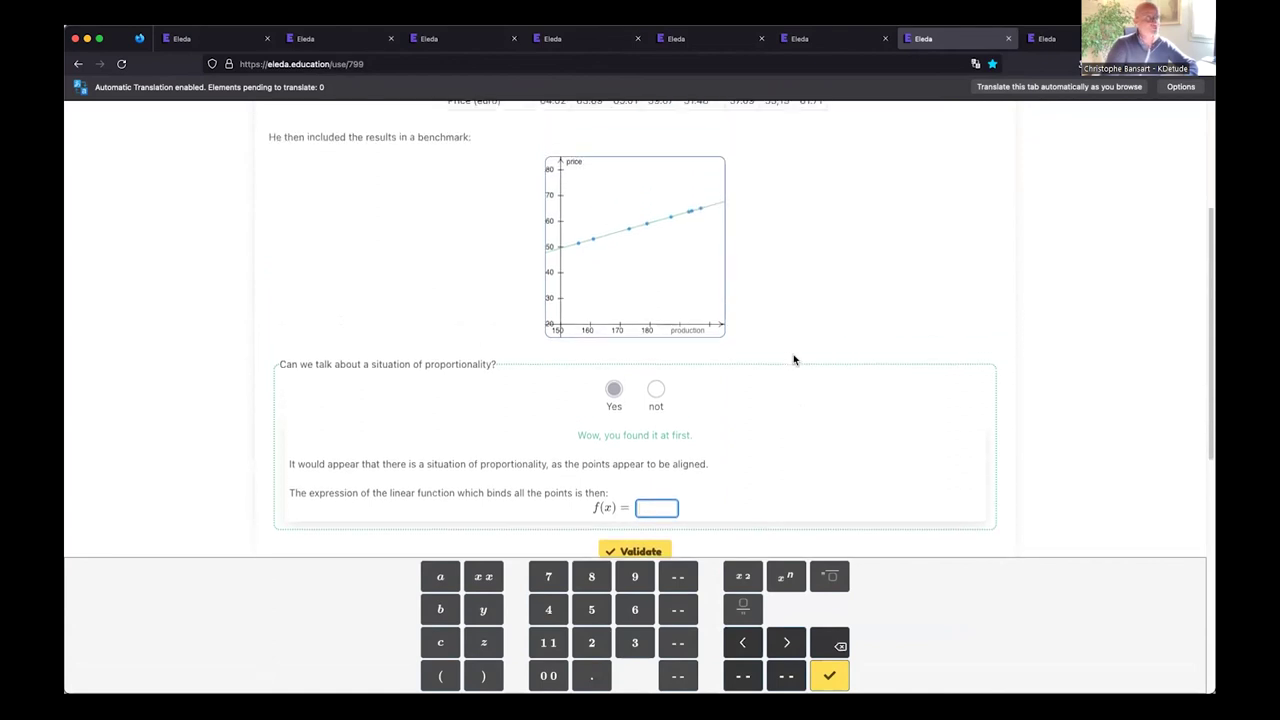
pyautogui.scroll(3, 793, 359)
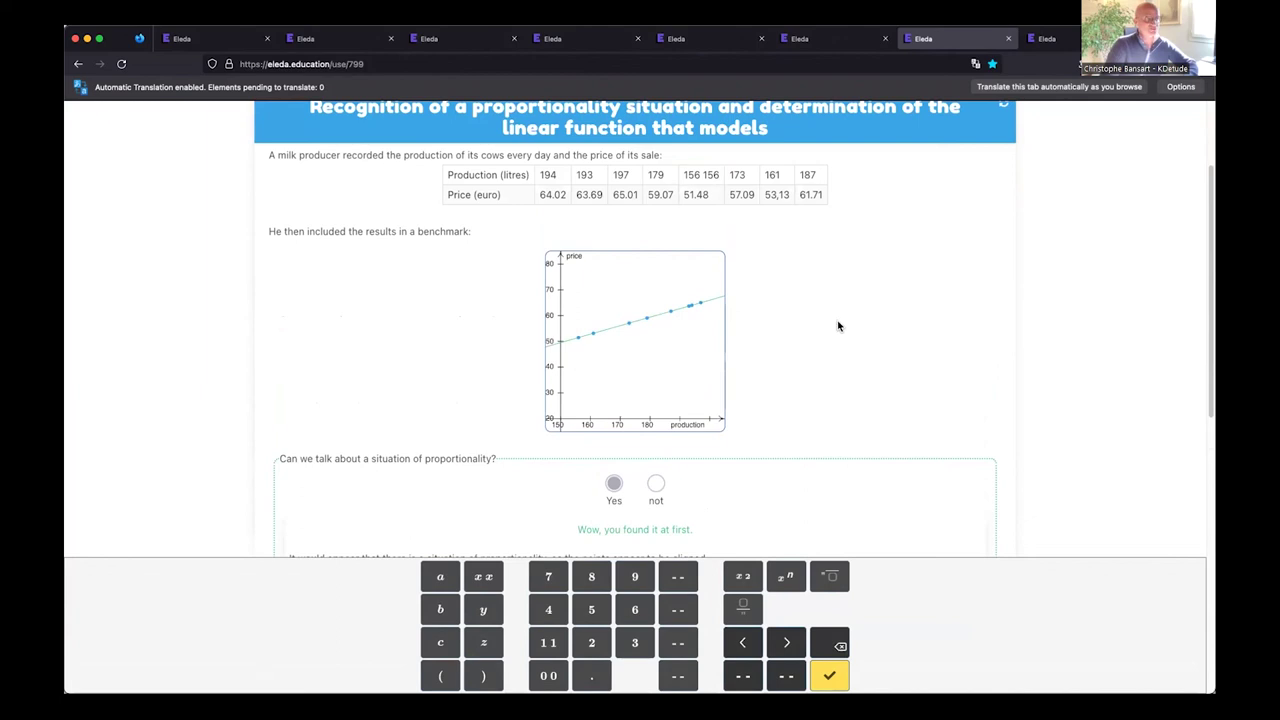
pyautogui.scroll(-3, 838, 326)
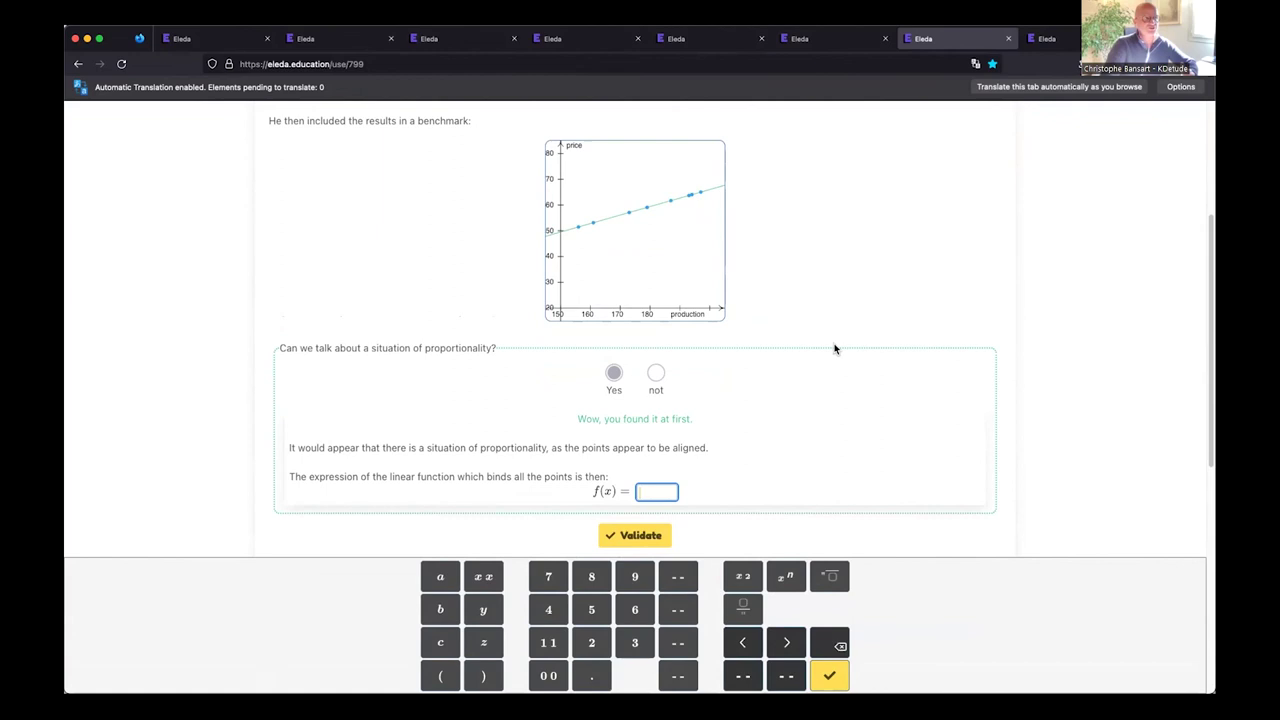
pyautogui.scroll(1, 835, 348)
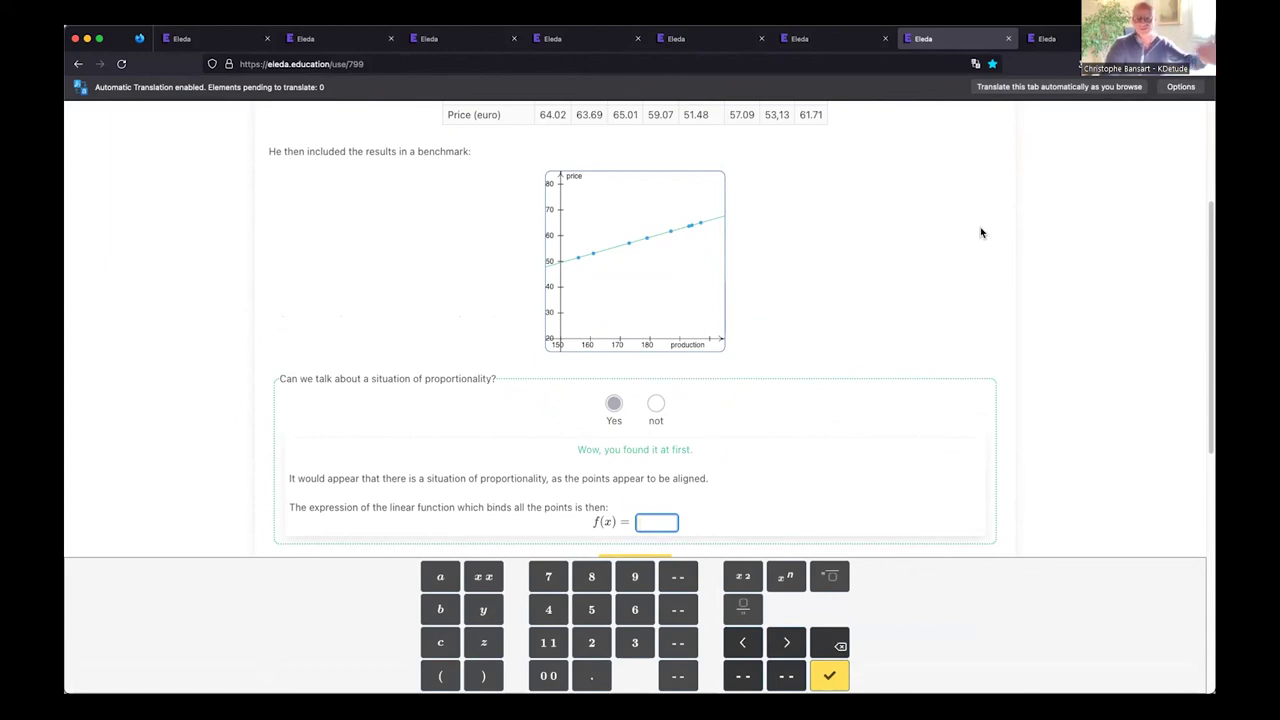
# - Open the sequence on solving equations of the form ax+b=cx+d, view the "La balance" introduction and validate it
pyautogui.click(1066, 42)
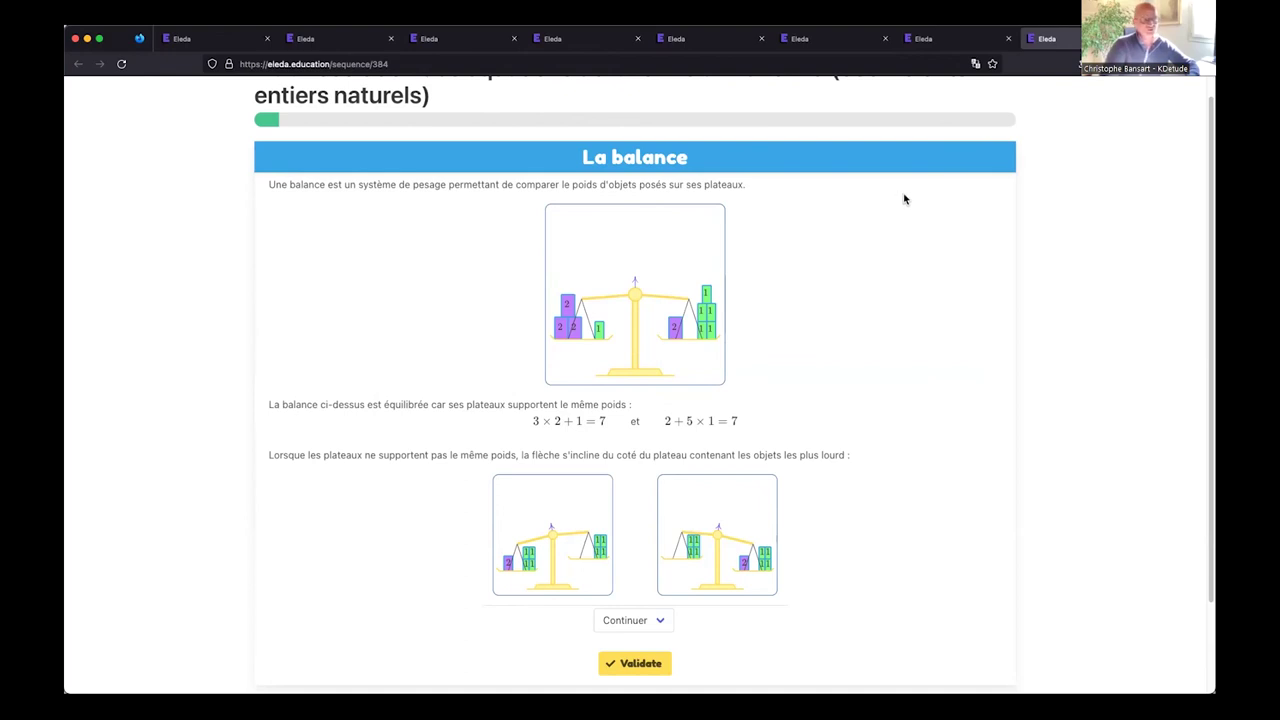
pyautogui.scroll(-1, 865, 382)
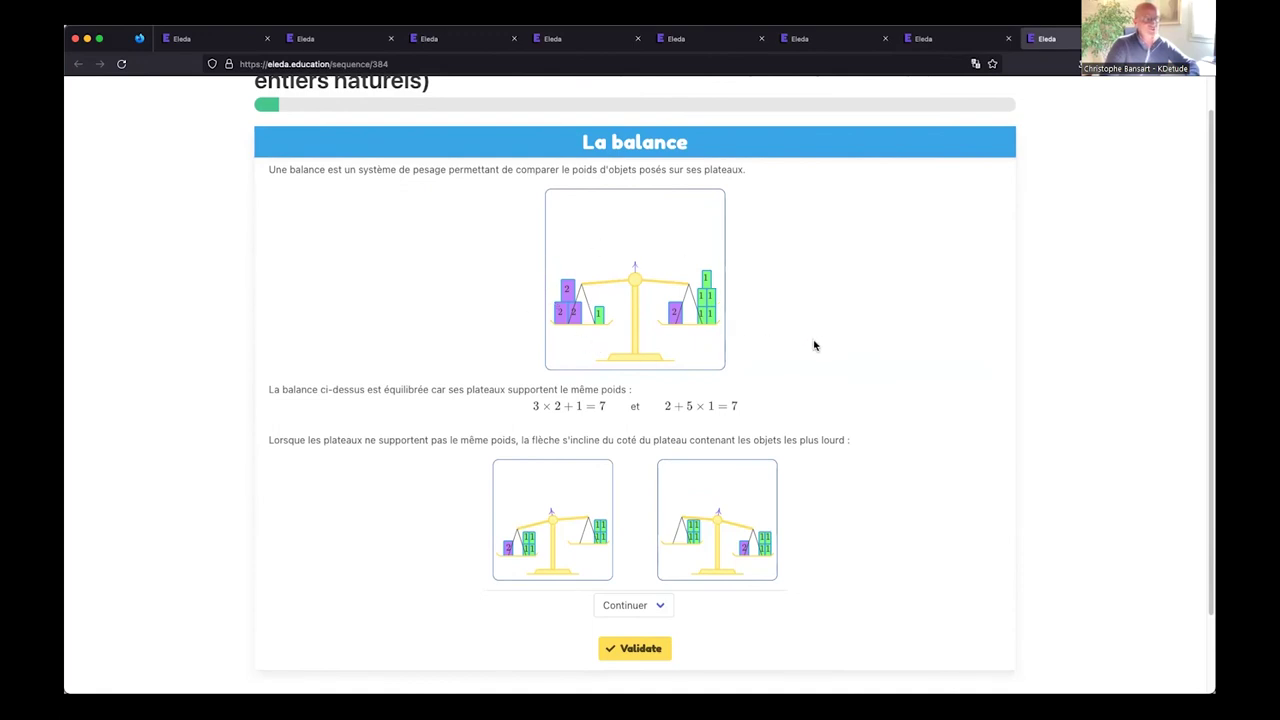
pyautogui.scroll(-1, 875, 436)
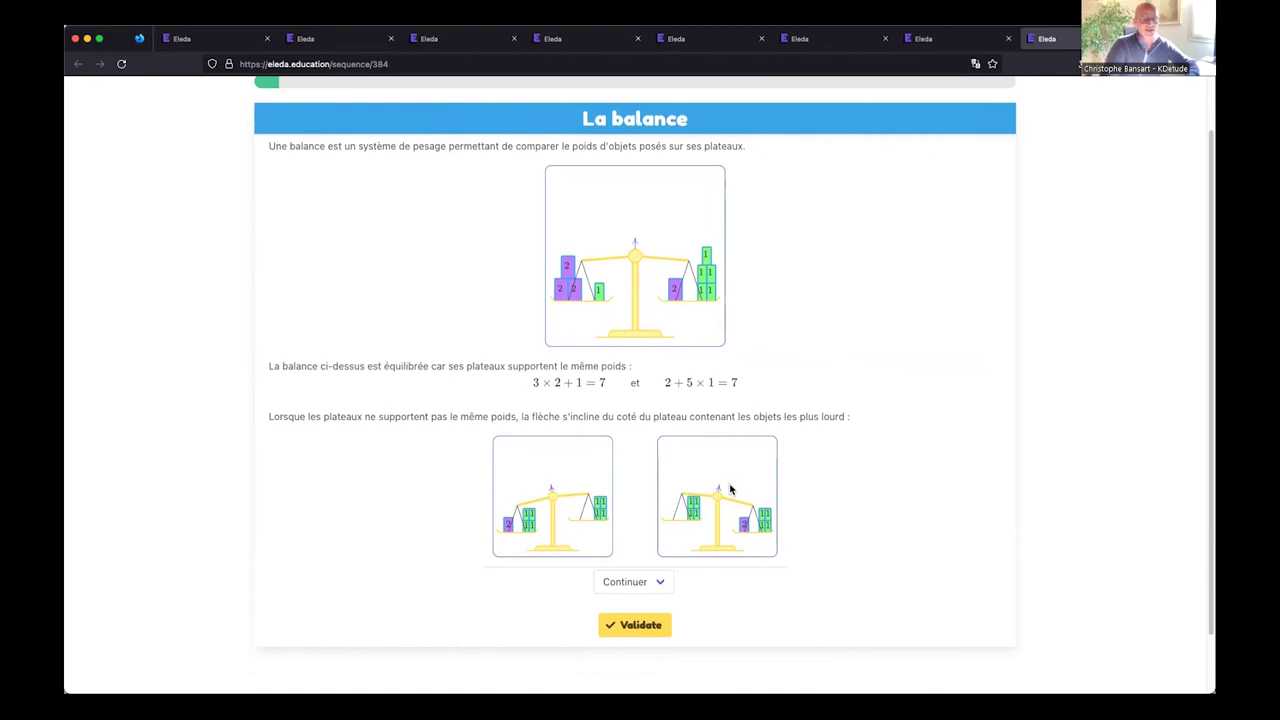
pyautogui.click(633, 626)
pyautogui.click(630, 541)
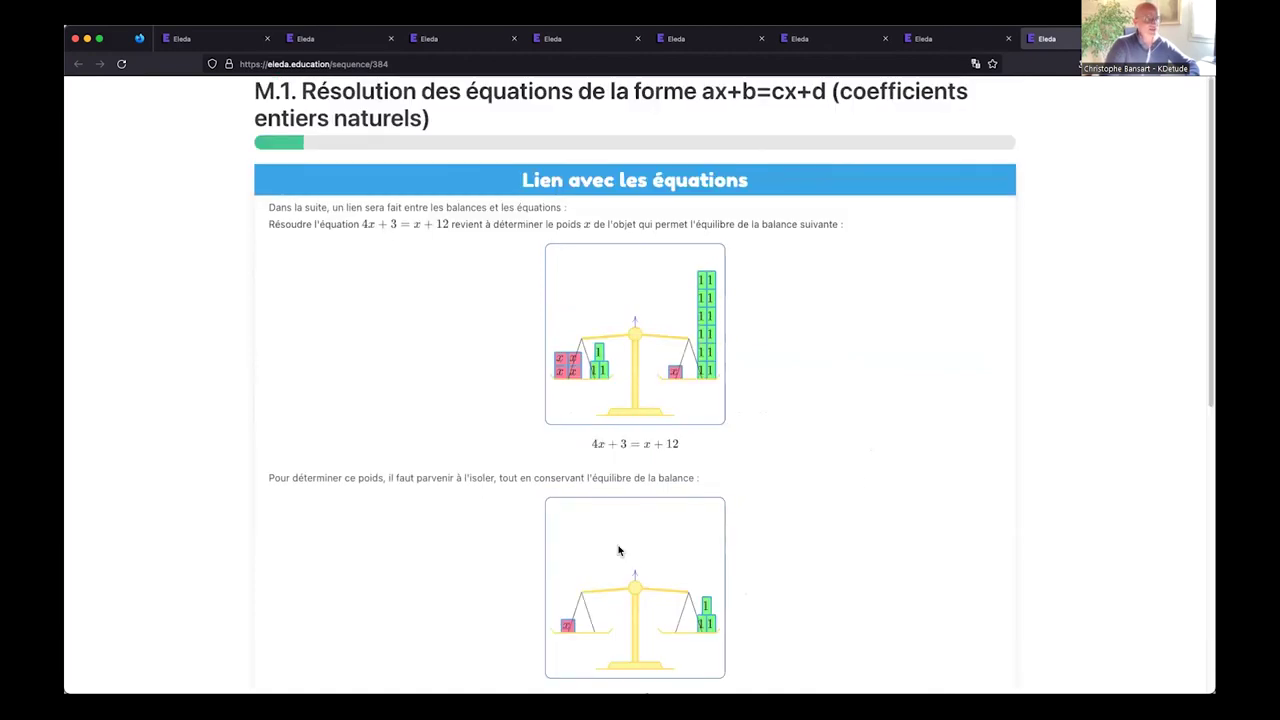
# - Read the "Lien avec les équations" and "Conservation de l'équilibre" pages and advance to the exercise "Résolution de 5x+3=3x+9"
pyautogui.scroll(-3, 823, 520)
pyautogui.scroll(-2, 826, 519)
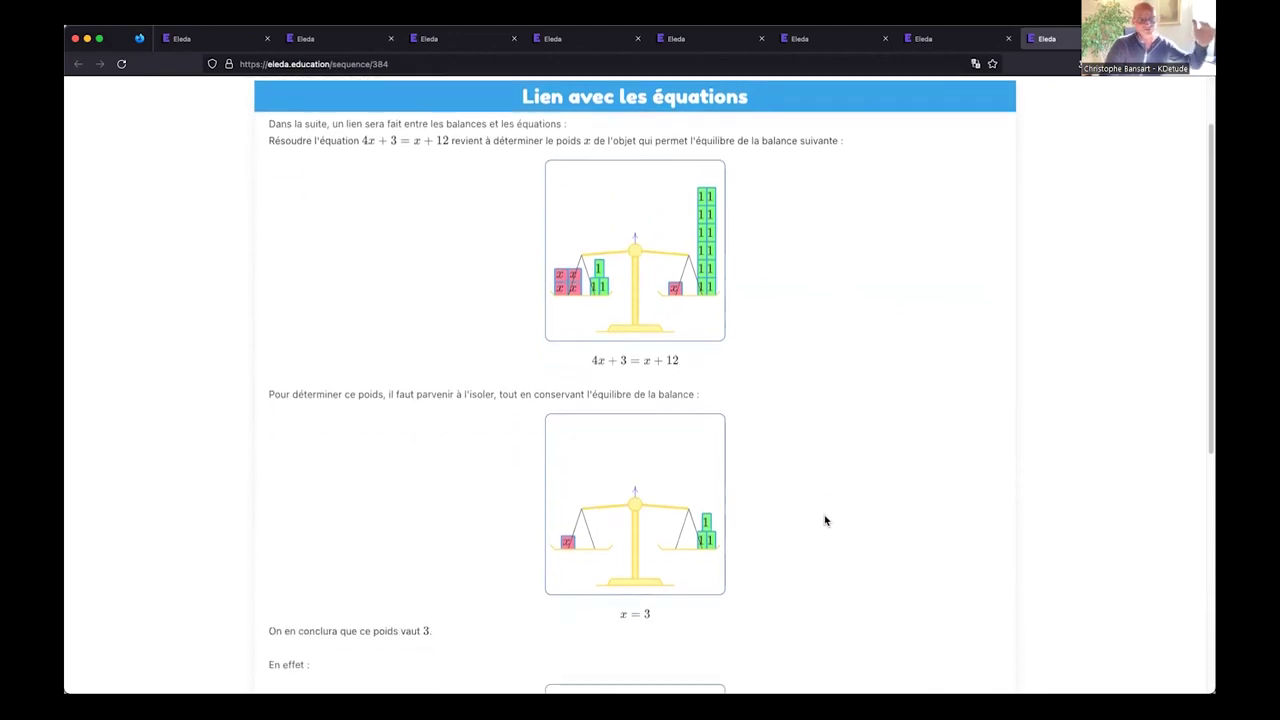
pyautogui.scroll(-5, 826, 520)
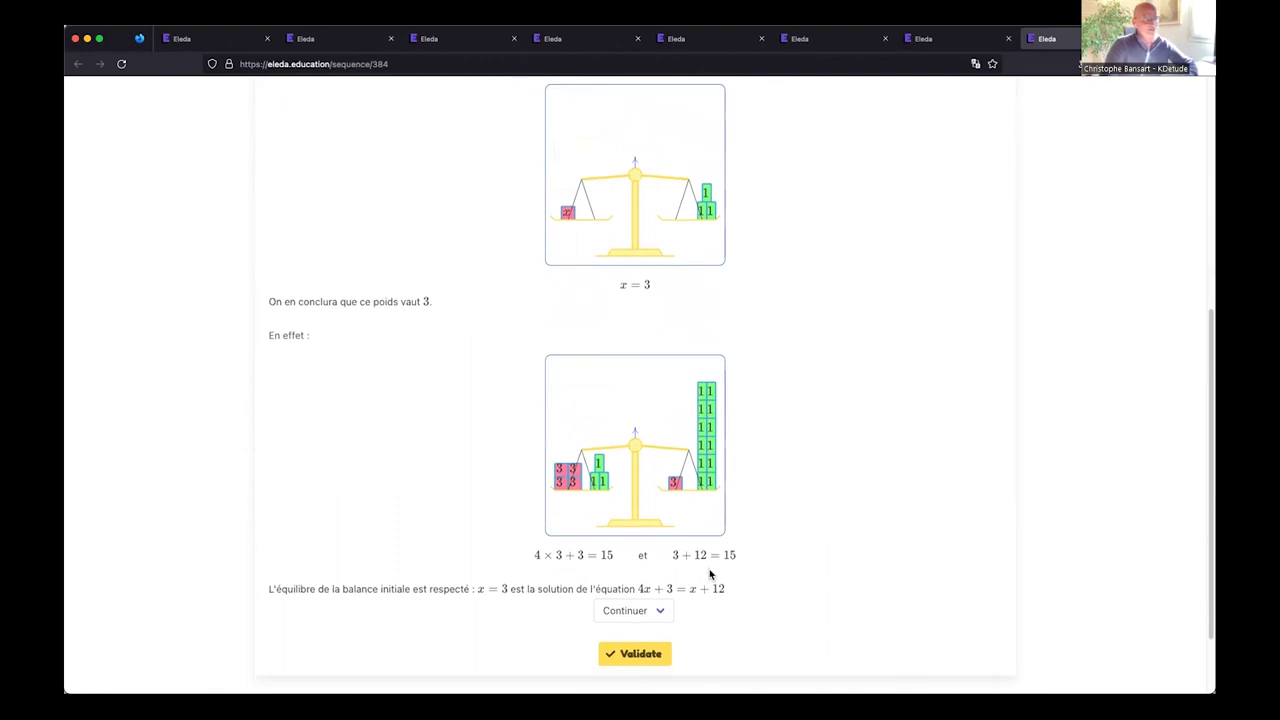
pyautogui.click(650, 655)
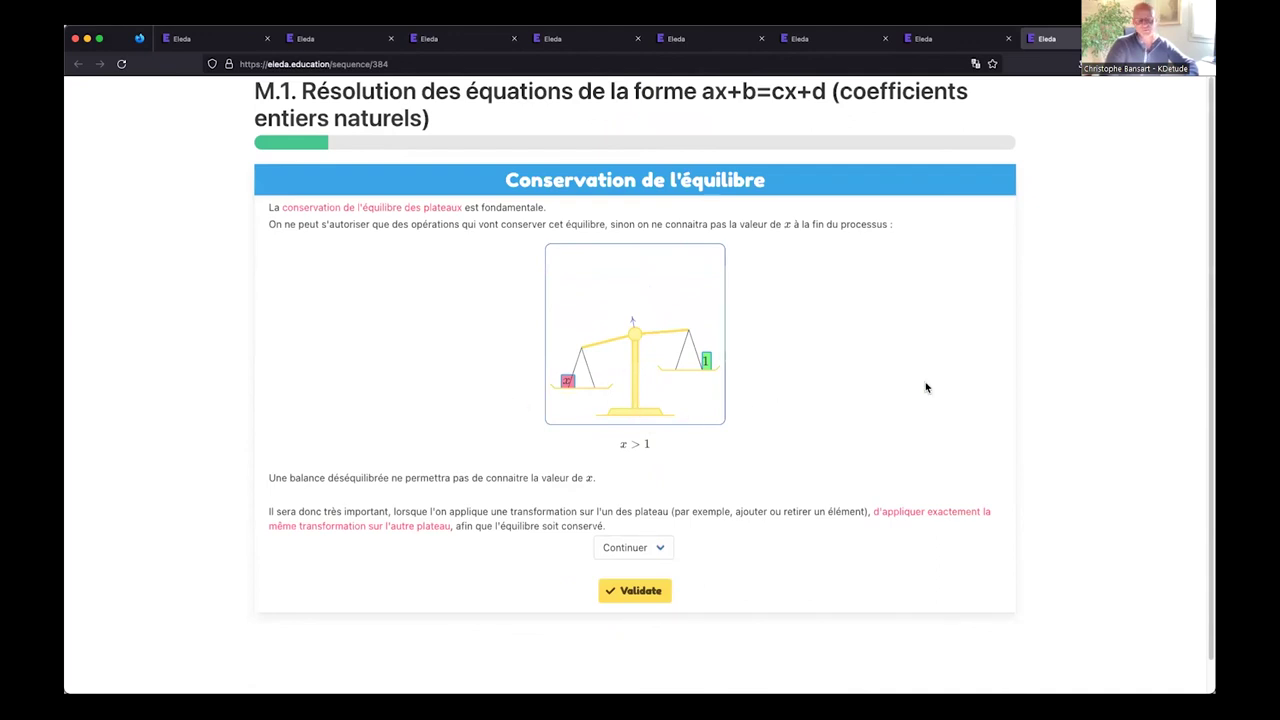
pyautogui.click(636, 549)
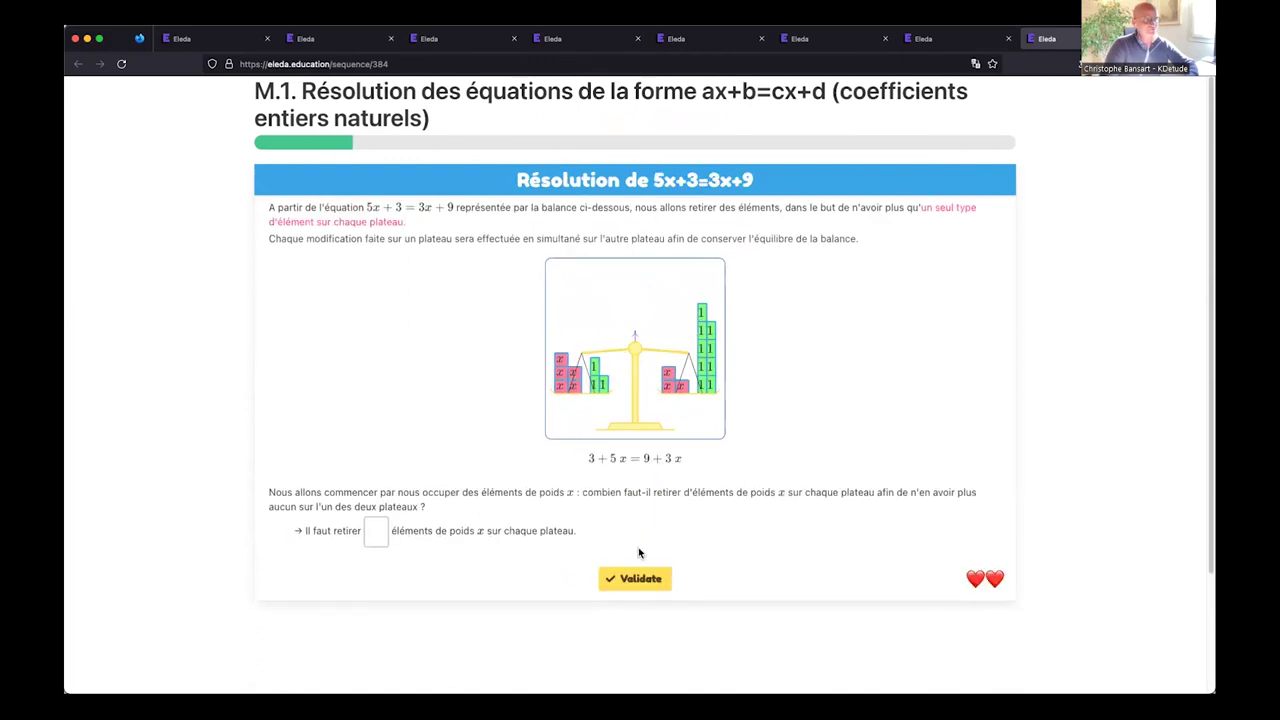
# - Open the answer field for how many elements of weight x must be removed from each plate
pyautogui.click(375, 533)
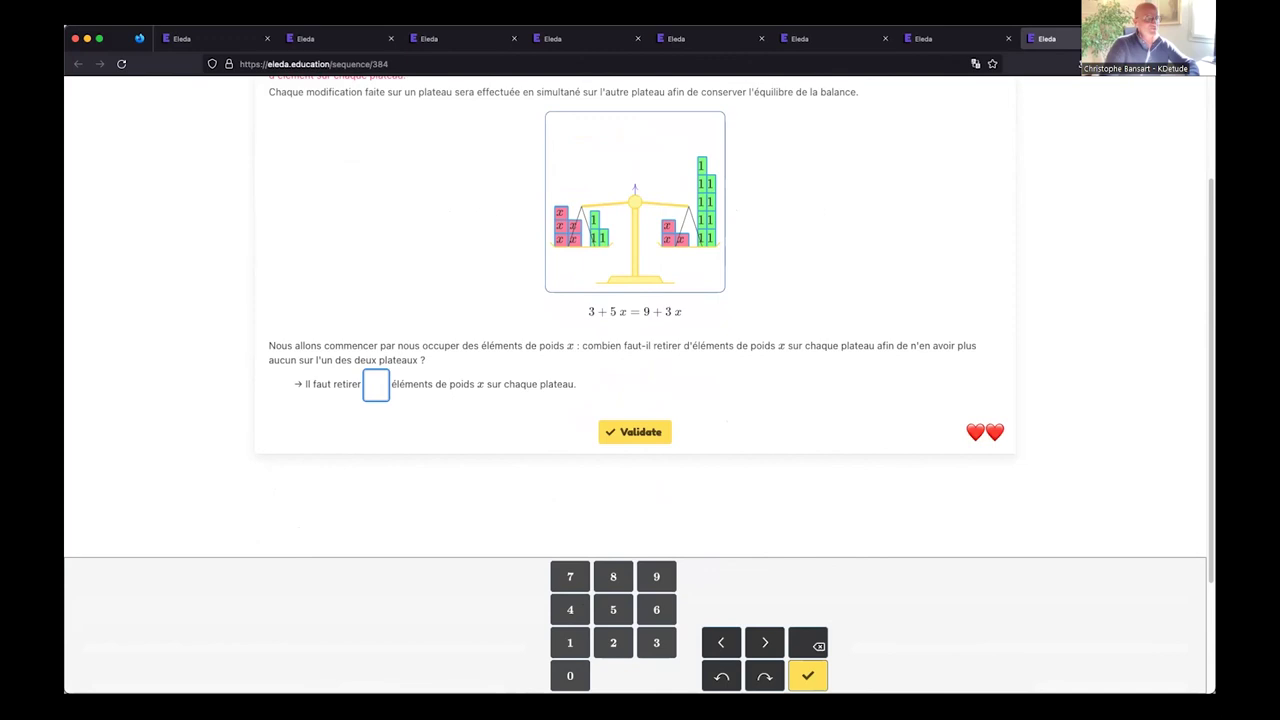
pyautogui.click(684, 680)
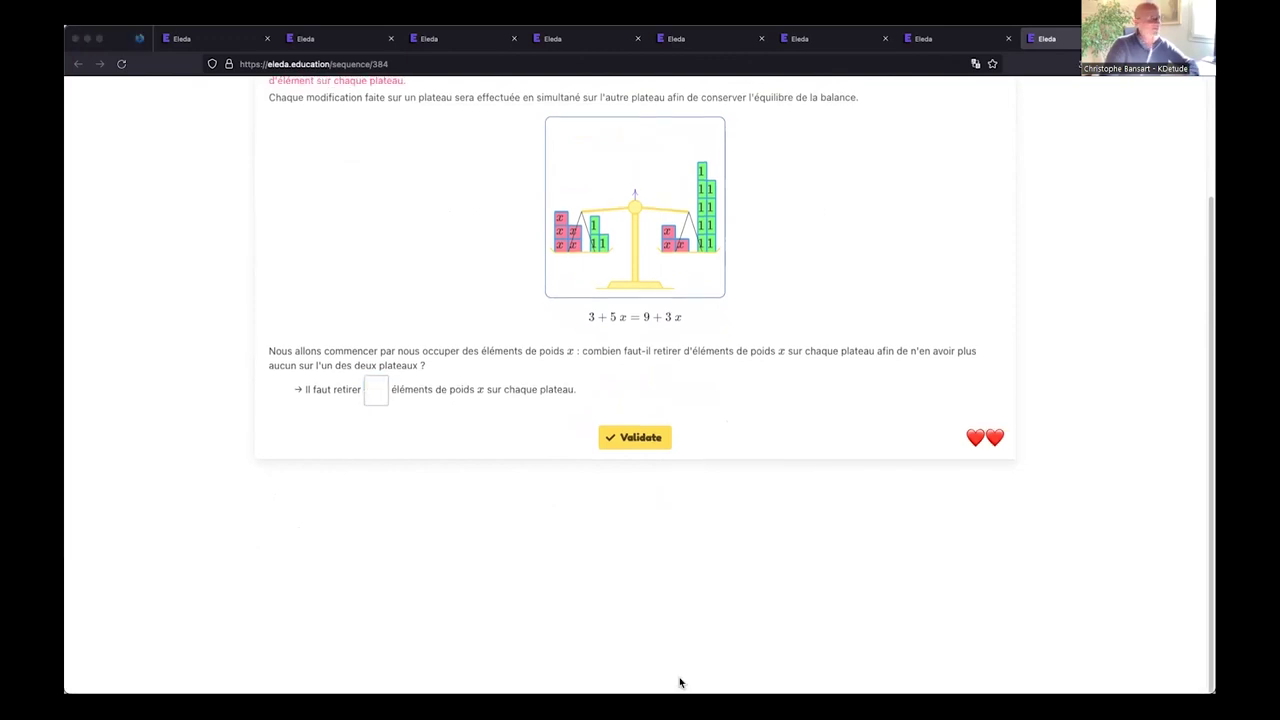
pyautogui.click(1163, 527)
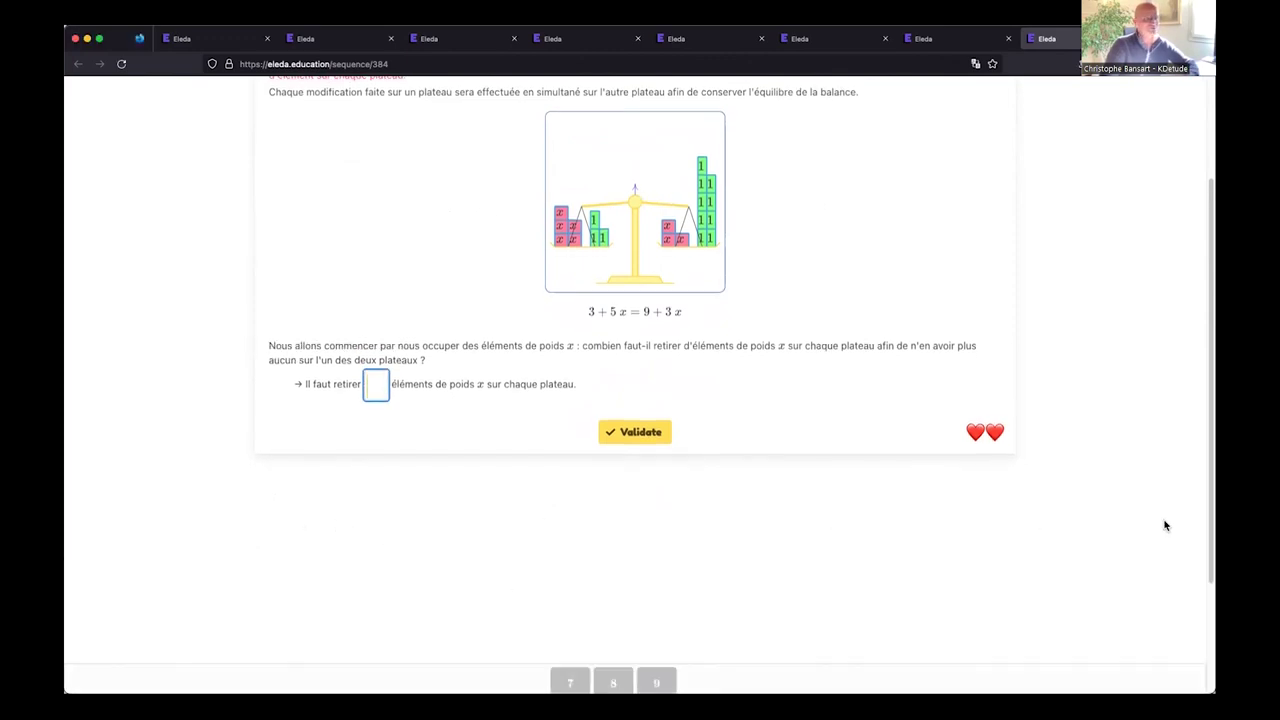